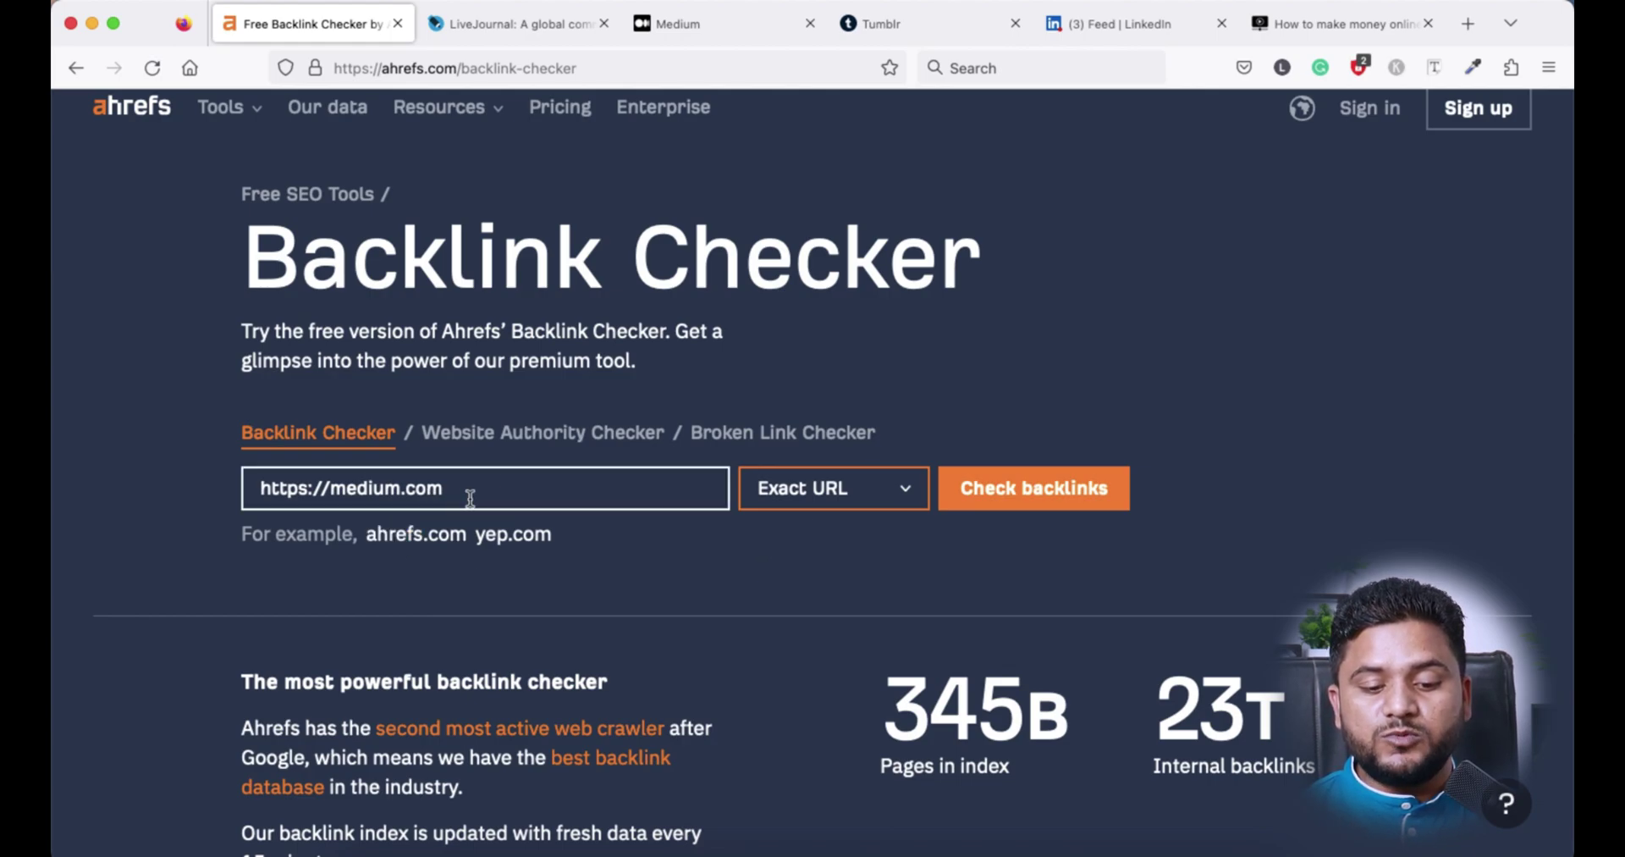
left_click(852, 495)
left_click(853, 497)
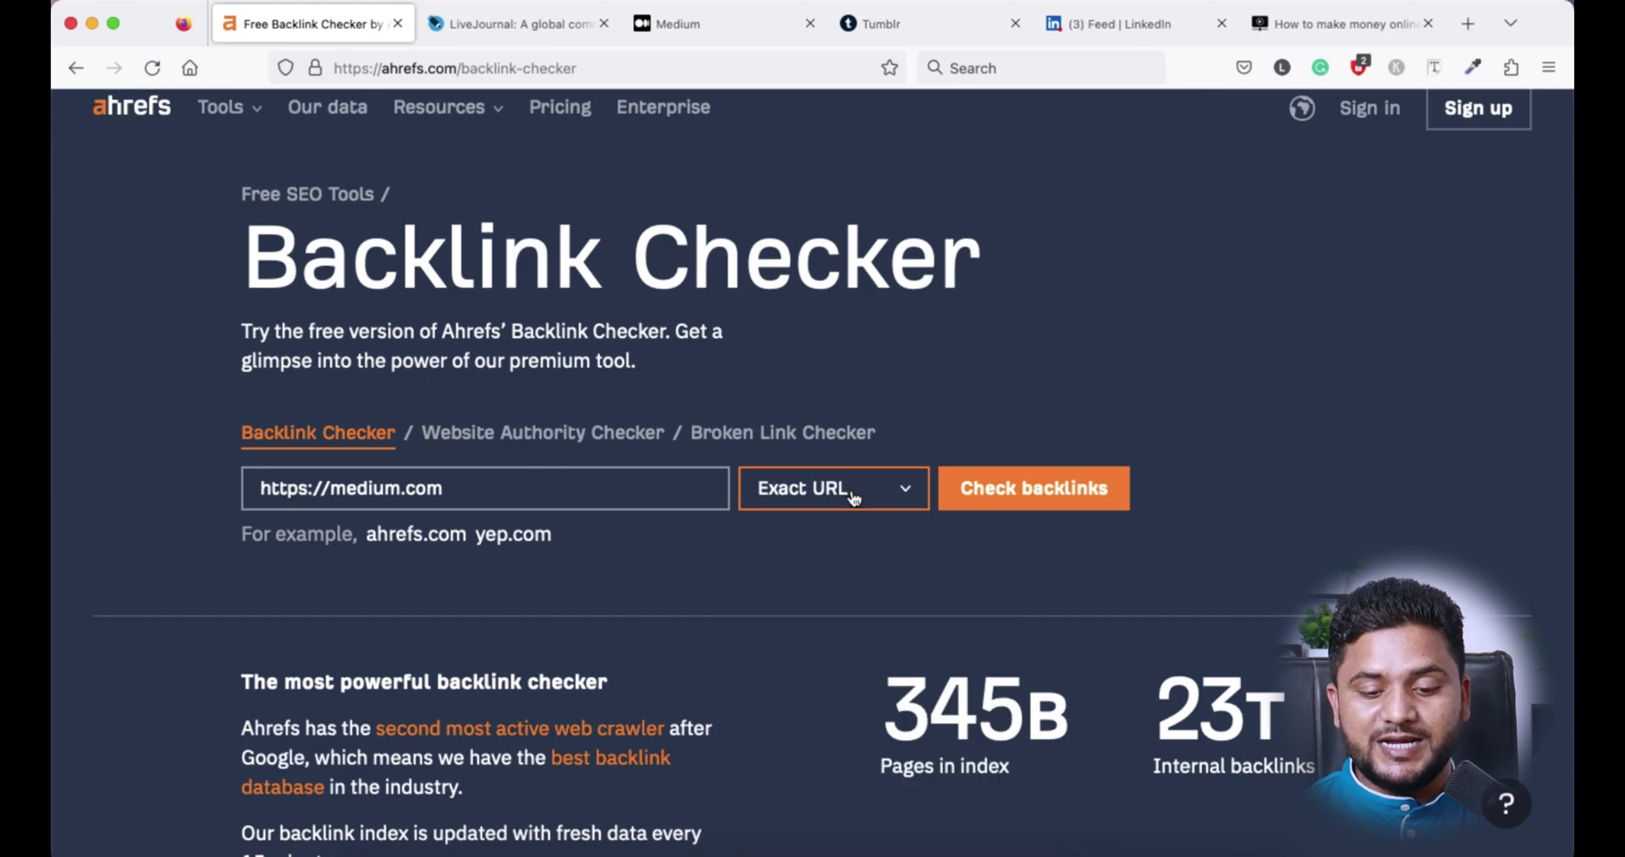
left_click(1038, 499)
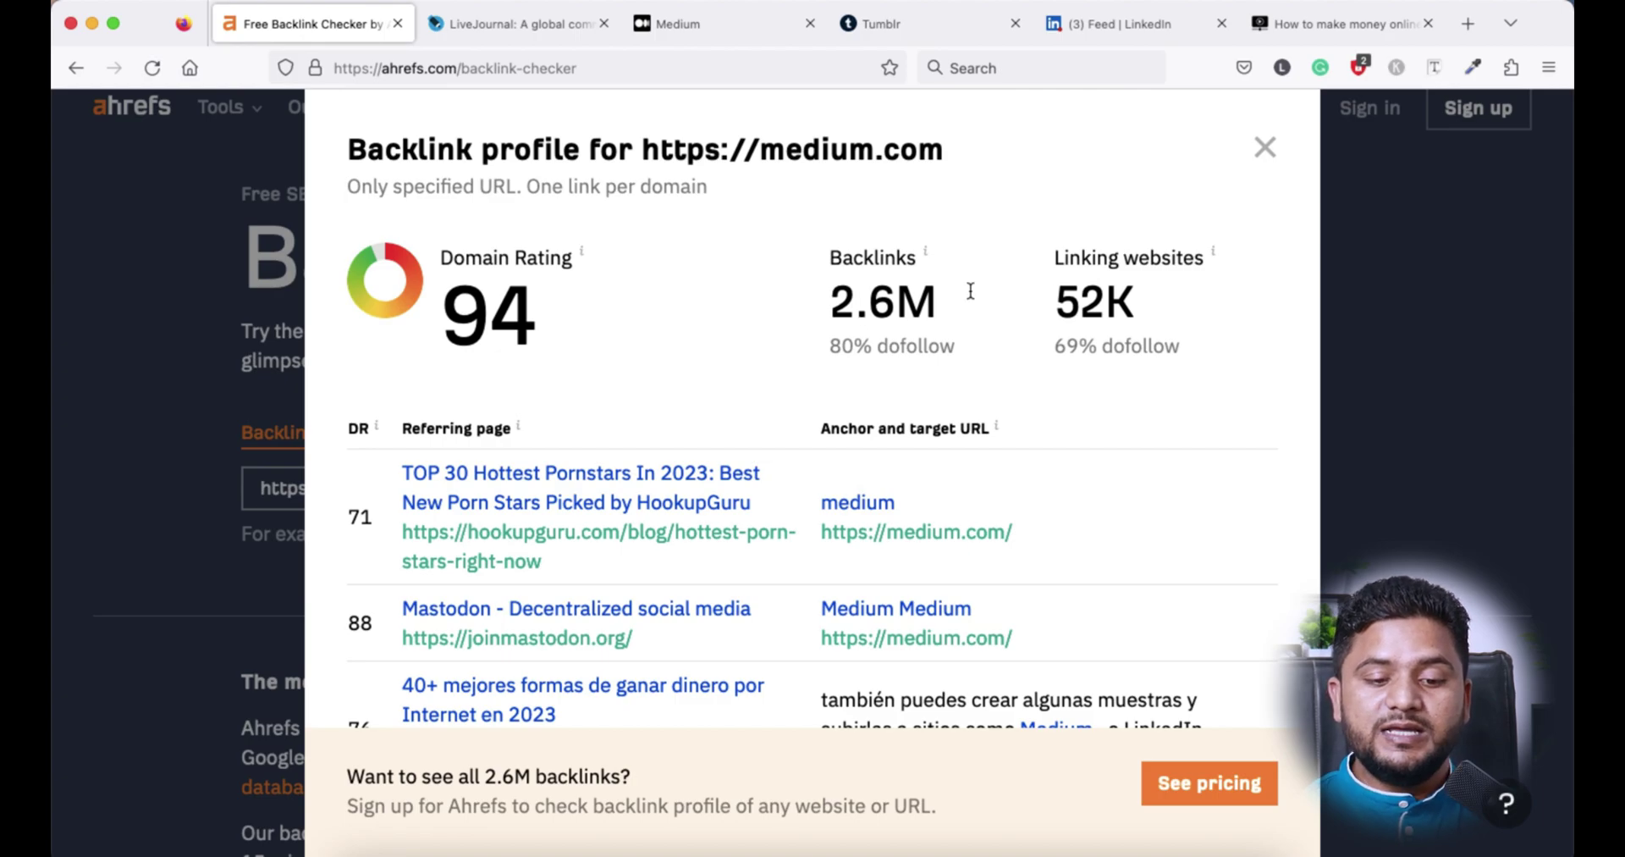
left_click(1264, 148)
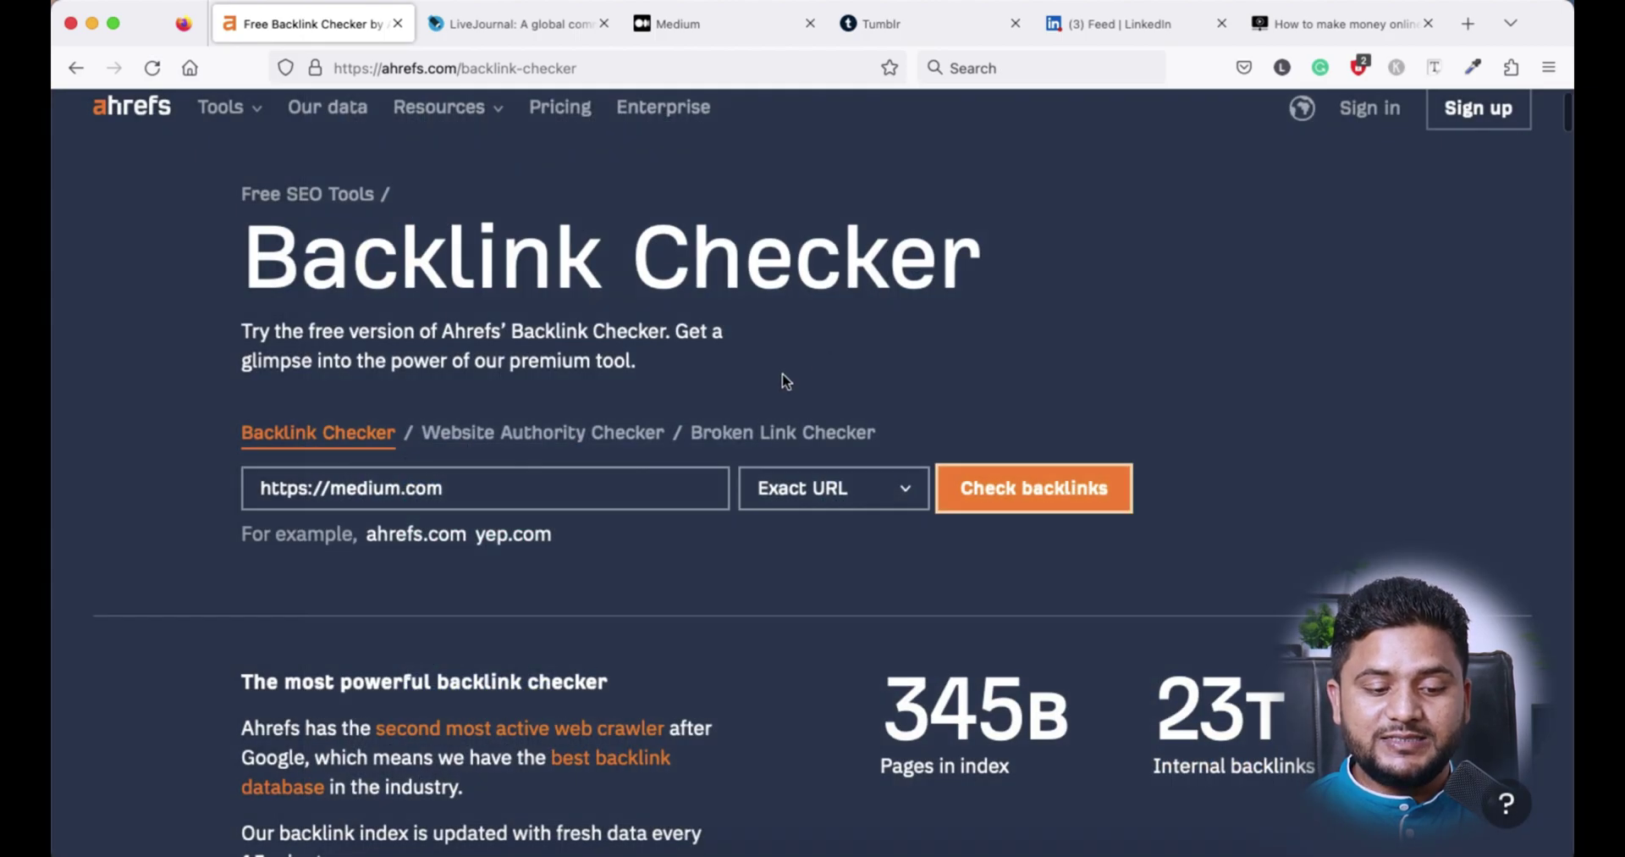
- Review the numbered list of backlink sites in the Grammarly document in Brave, and return to Firefox
left_click(525, 850)
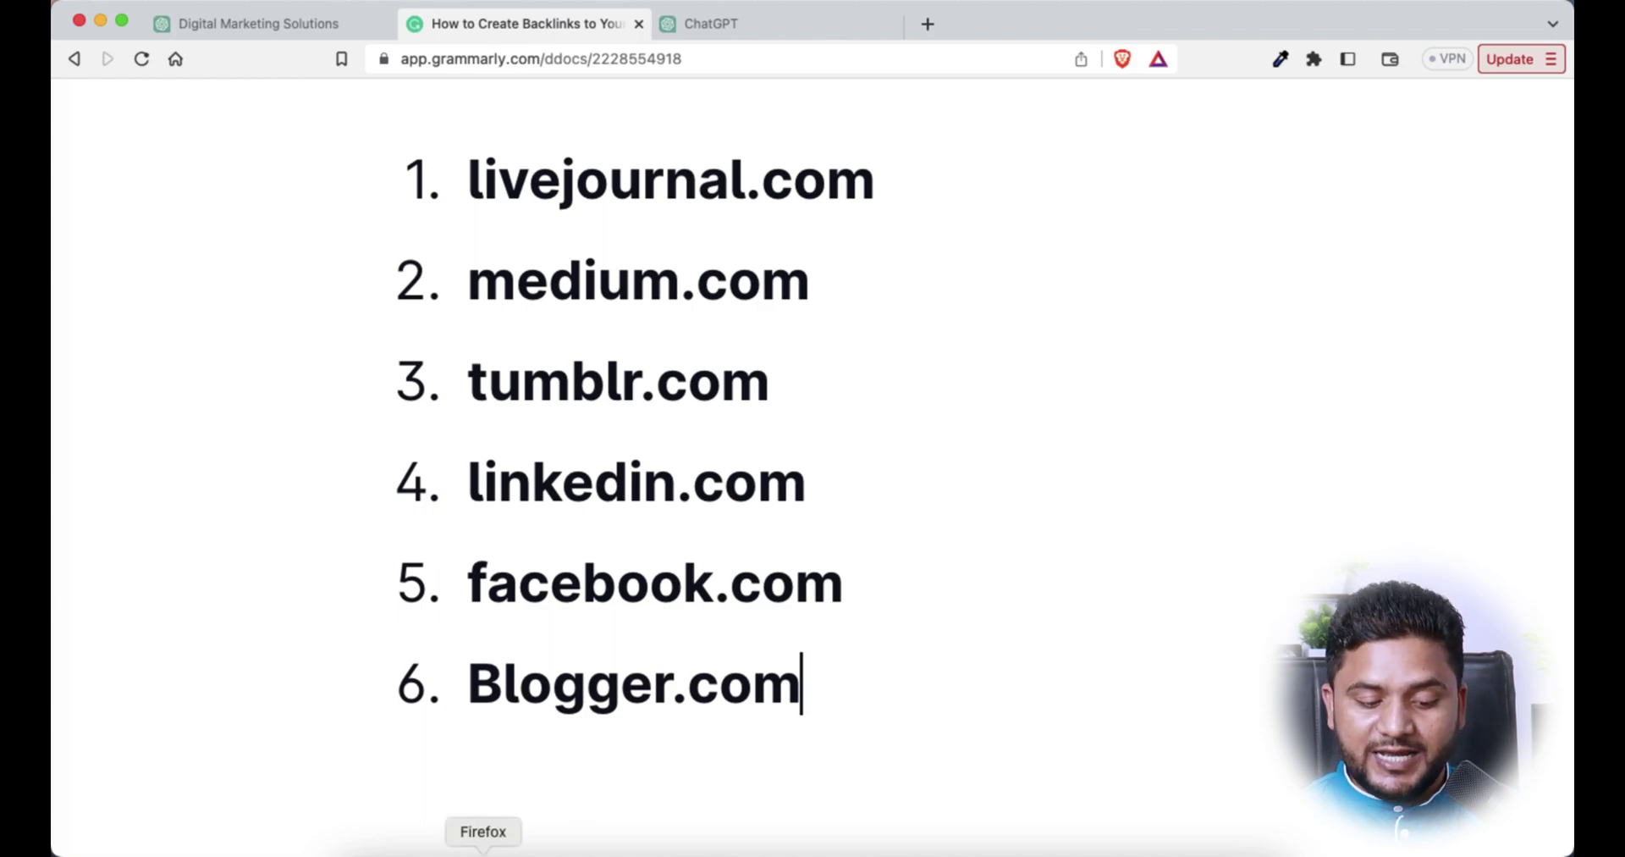
left_click(483, 852)
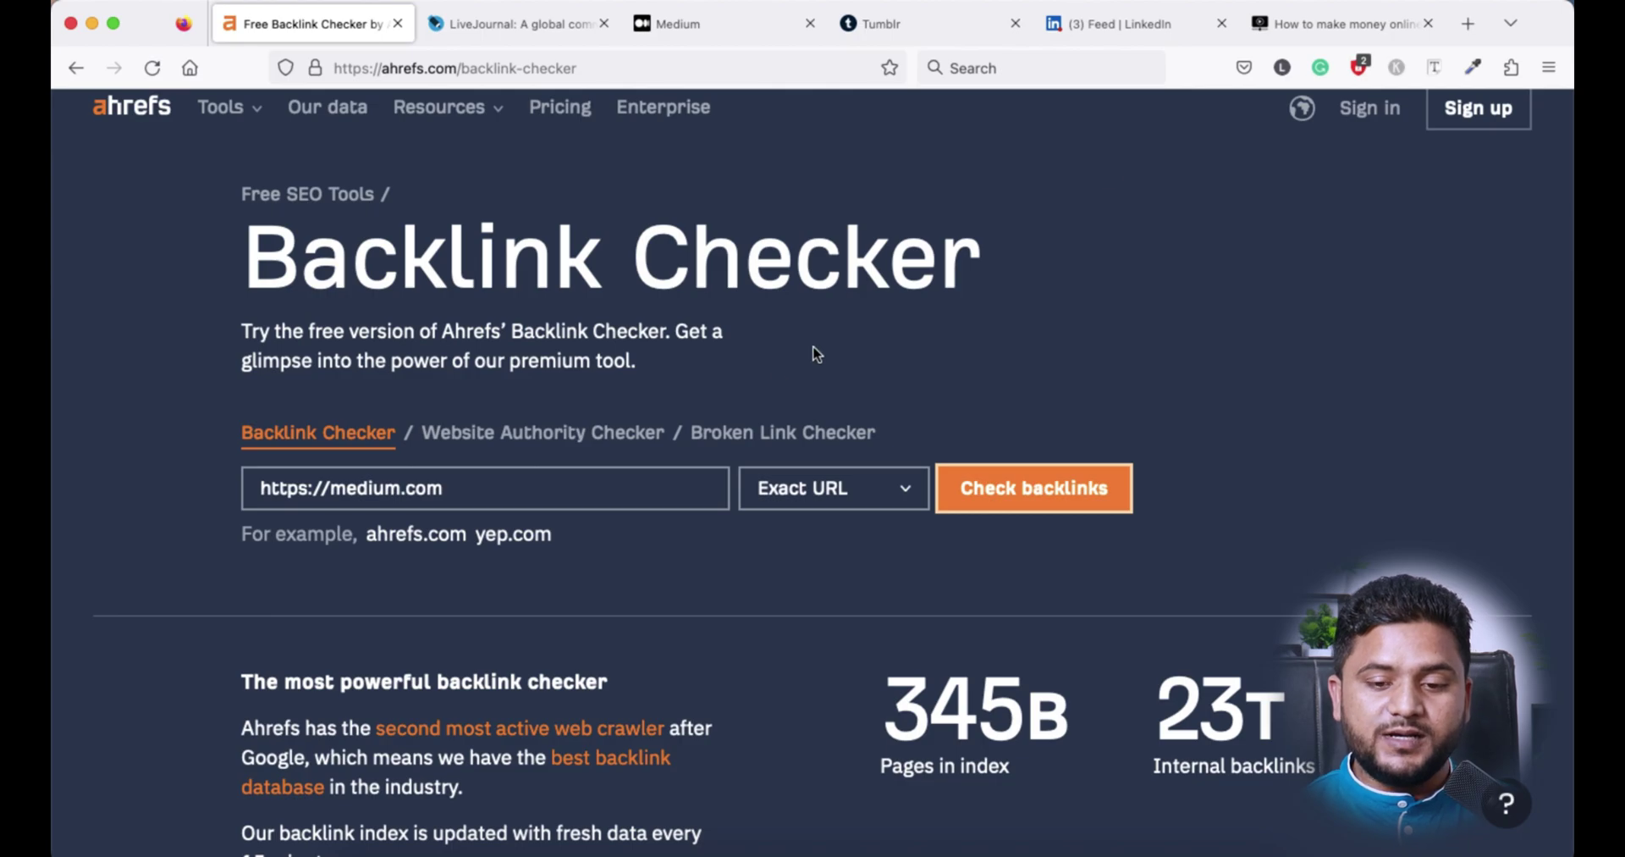
- Open the article "How to create and sell your digital products" from the Digital Journey Support home page
left_click(1354, 26)
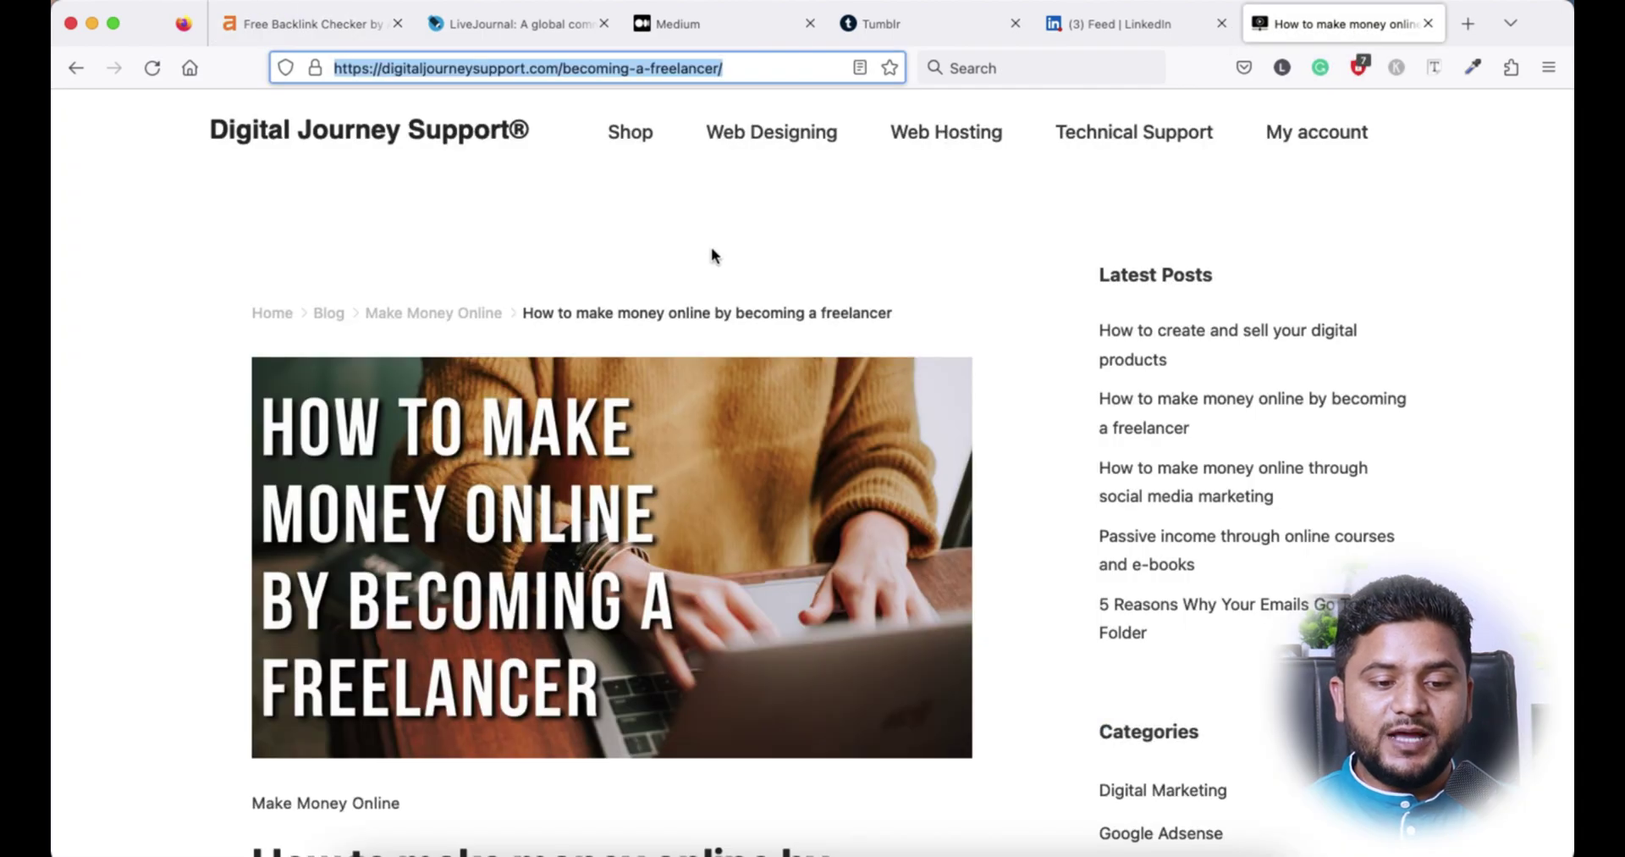
left_click(689, 221)
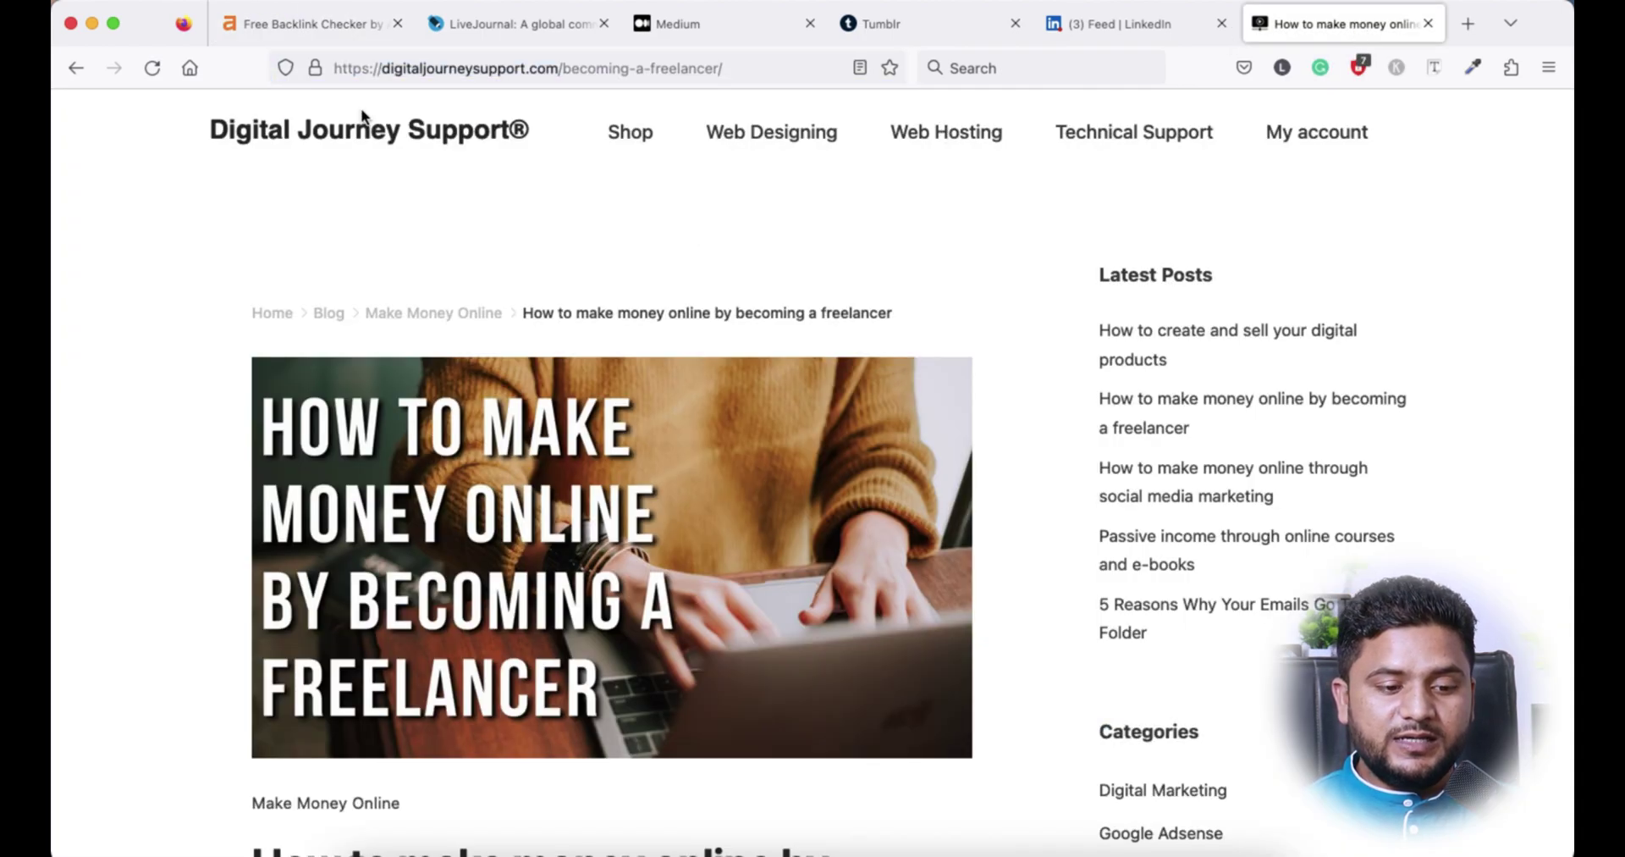
left_click(358, 151)
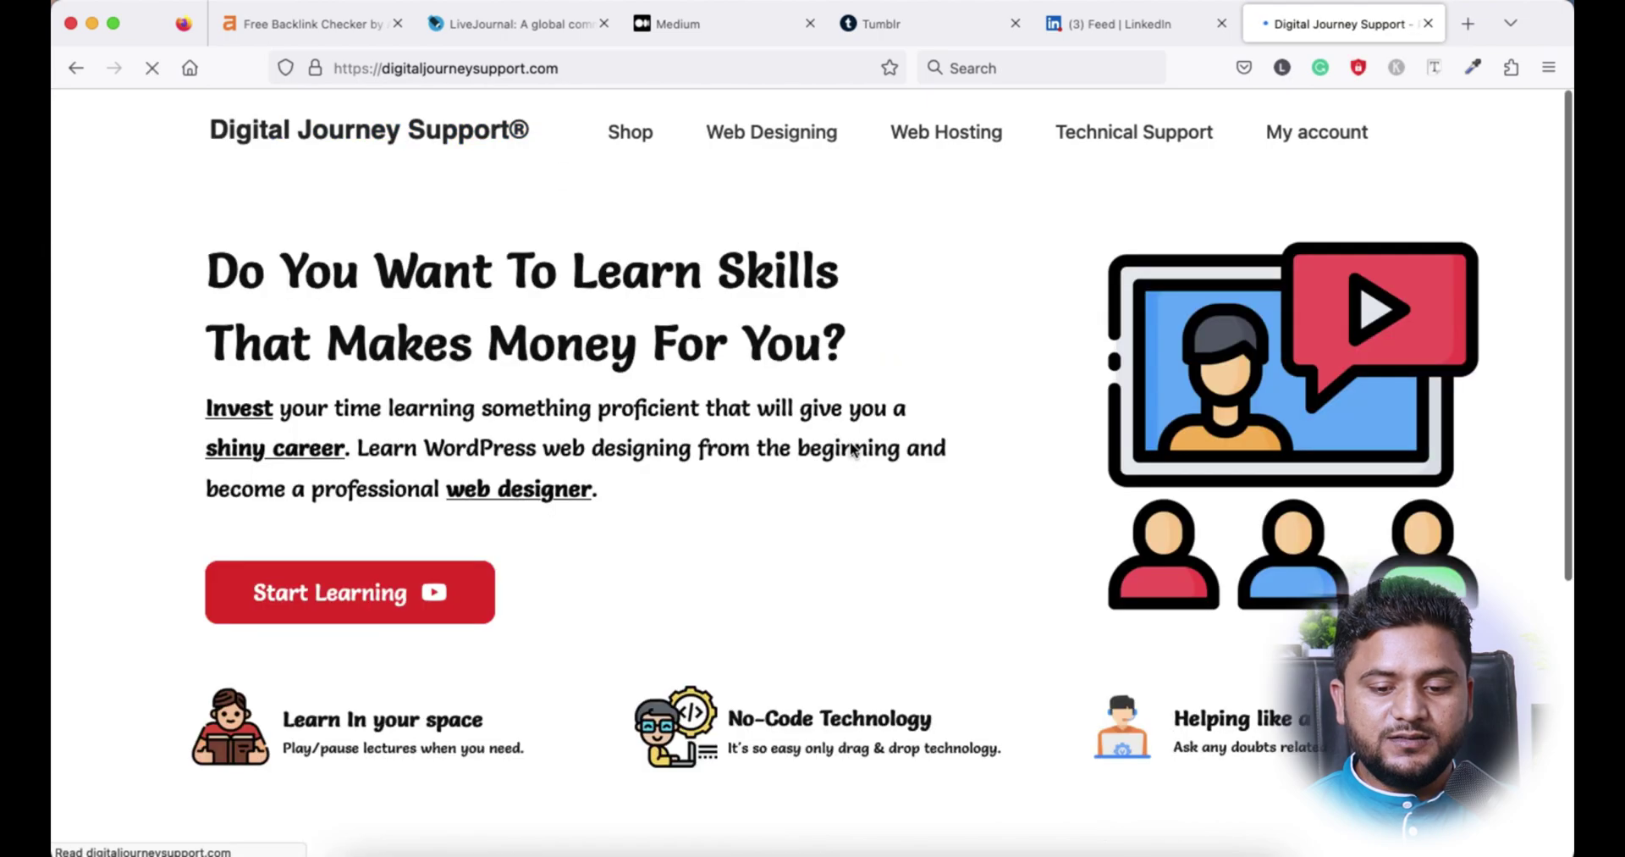
scroll(592, 654, "down", 20)
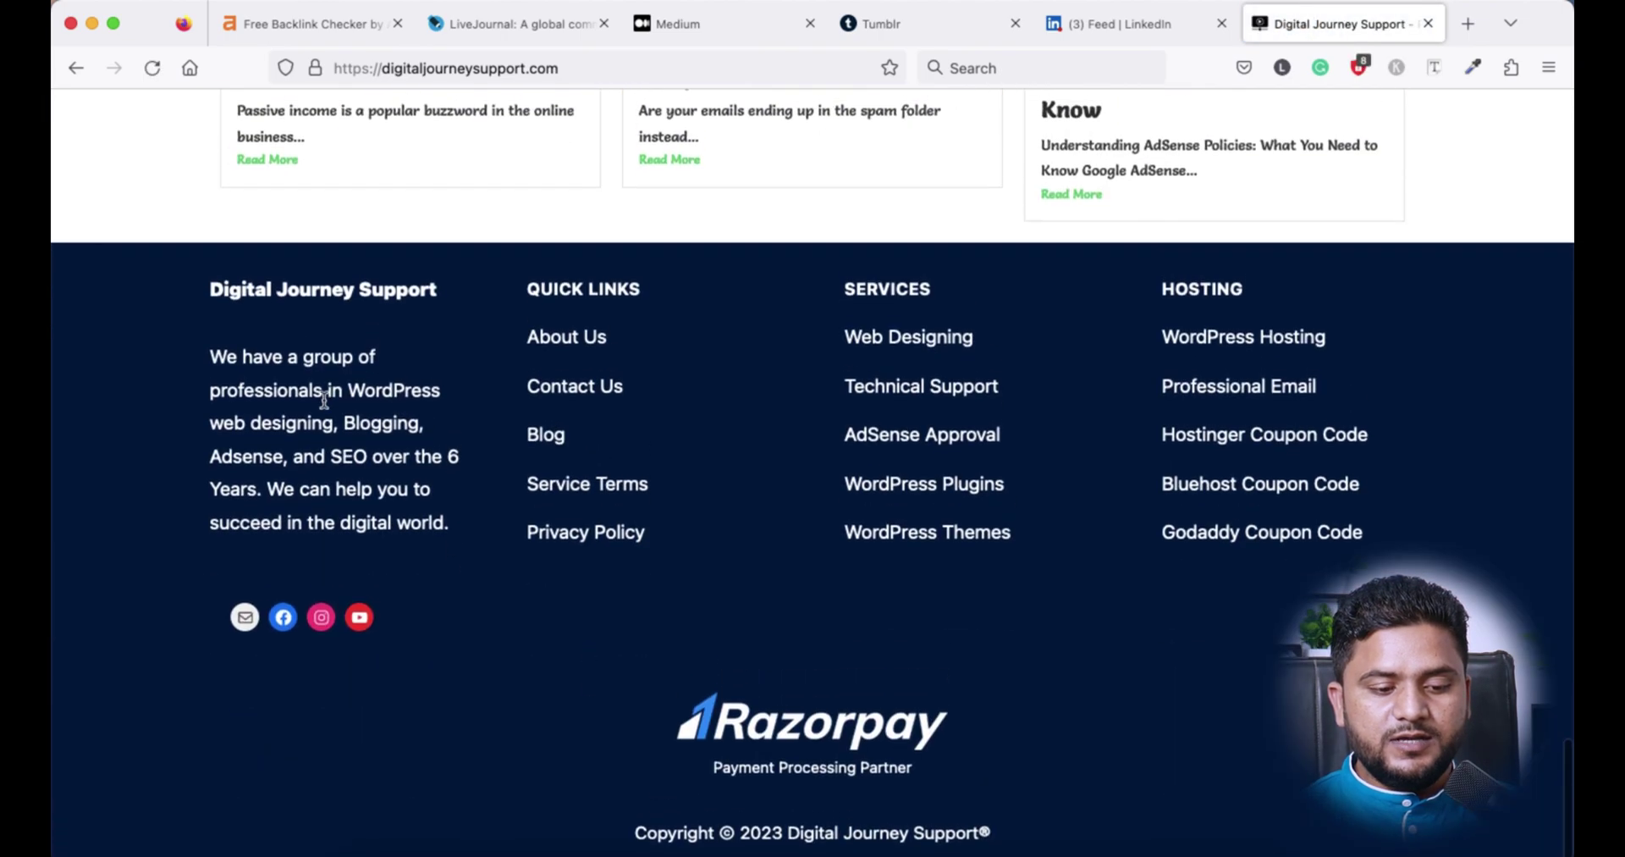
scroll(324, 400, "up", 3)
scroll(324, 400, "up", 6)
left_click(324, 400)
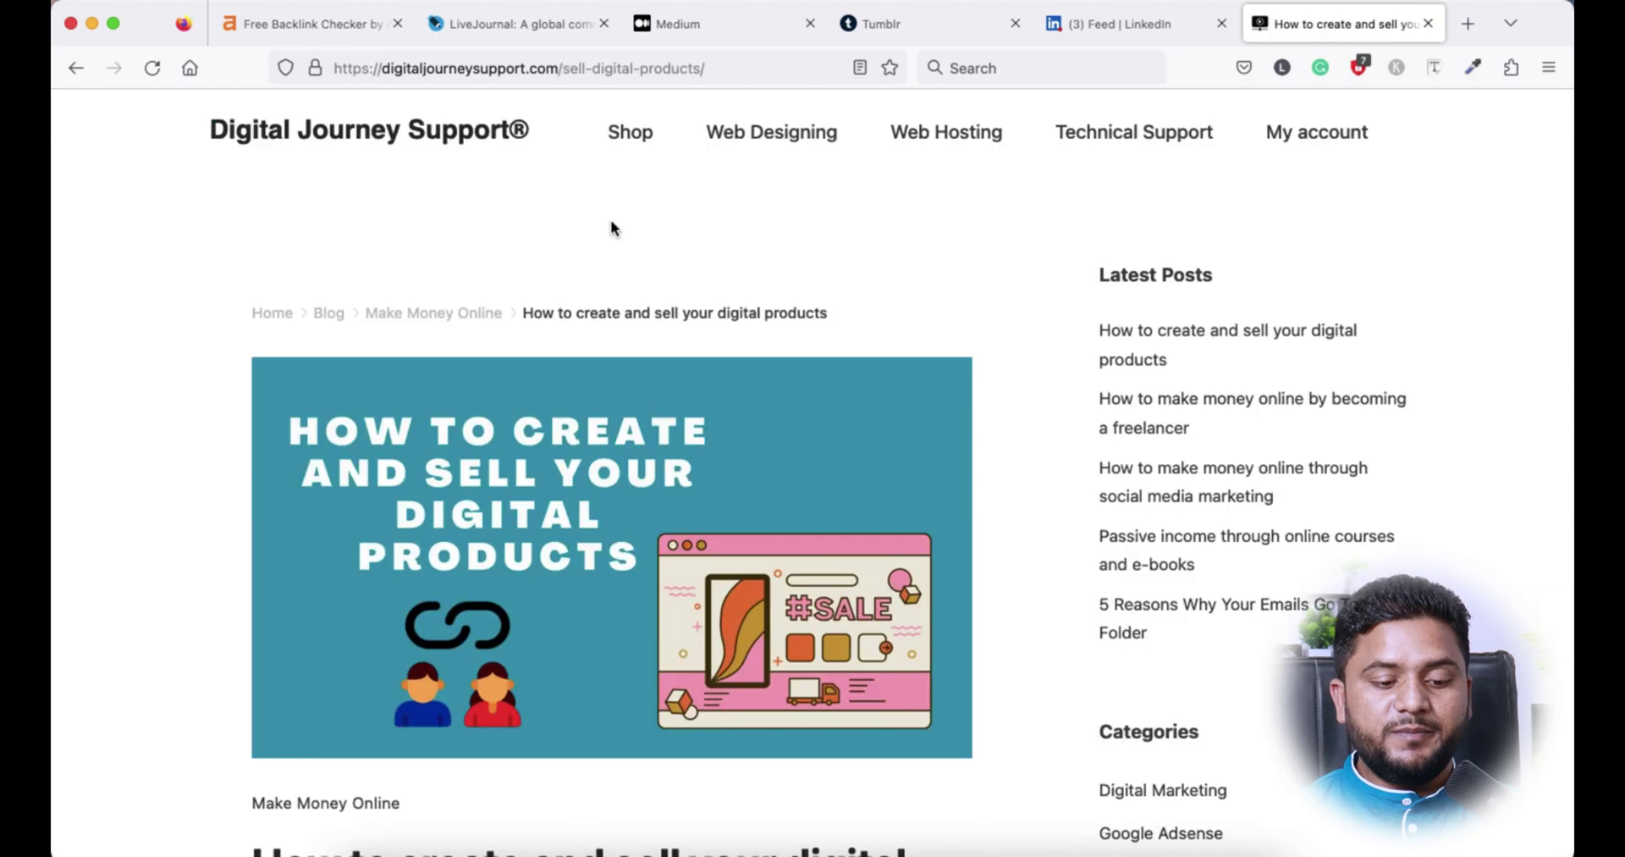
- Copy the article's title, "How to create and sell your digital products"
scroll(611, 222, "down", 7)
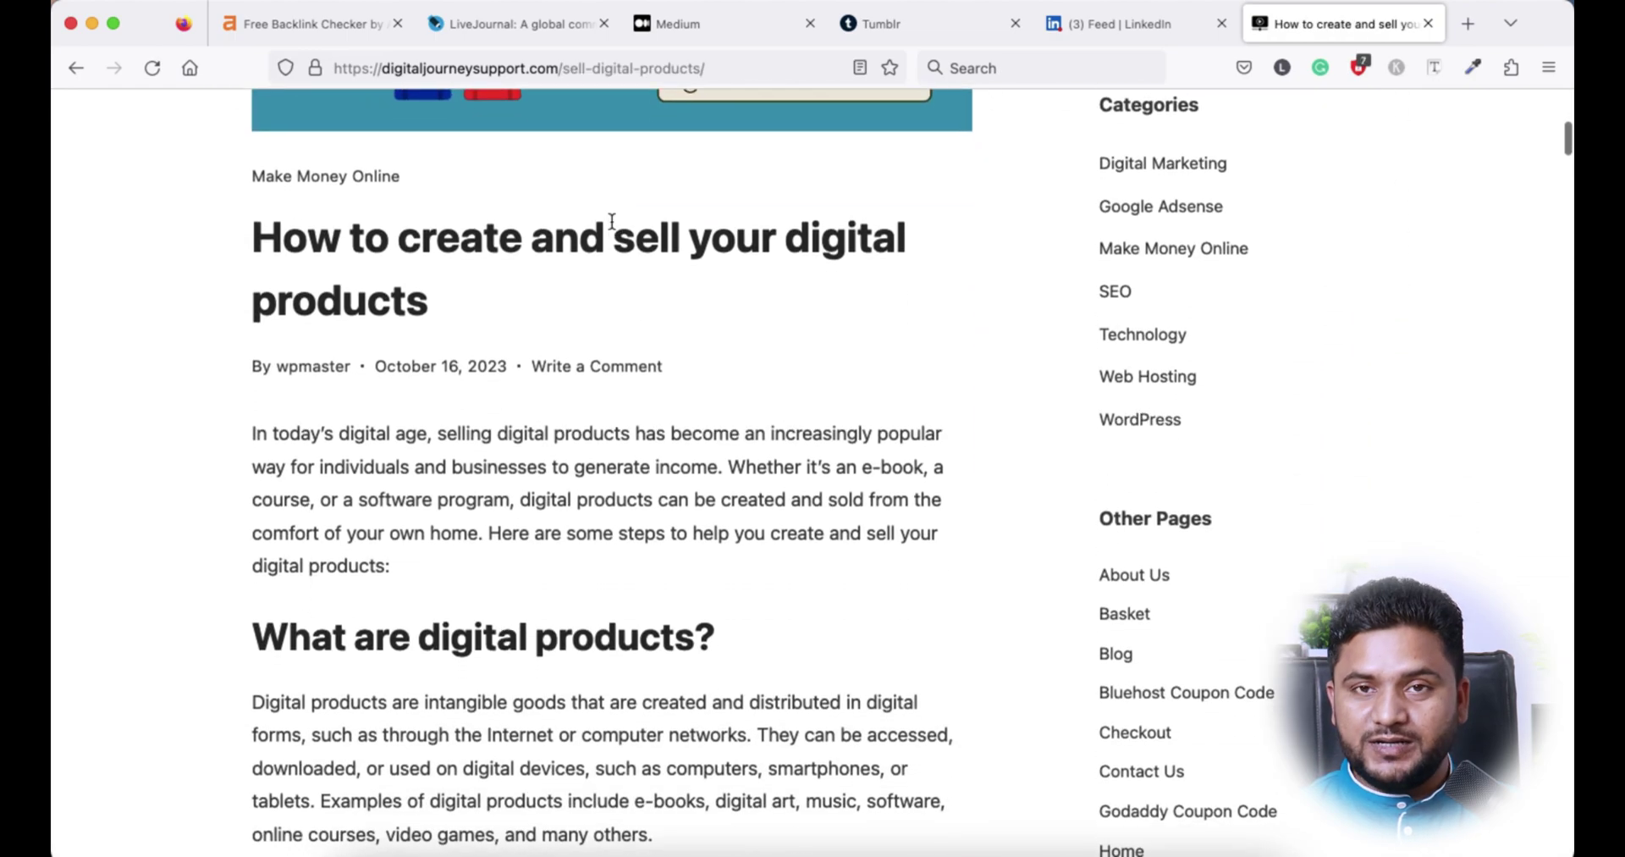
scroll(611, 222, "up", 1)
scroll(612, 222, "down", 2)
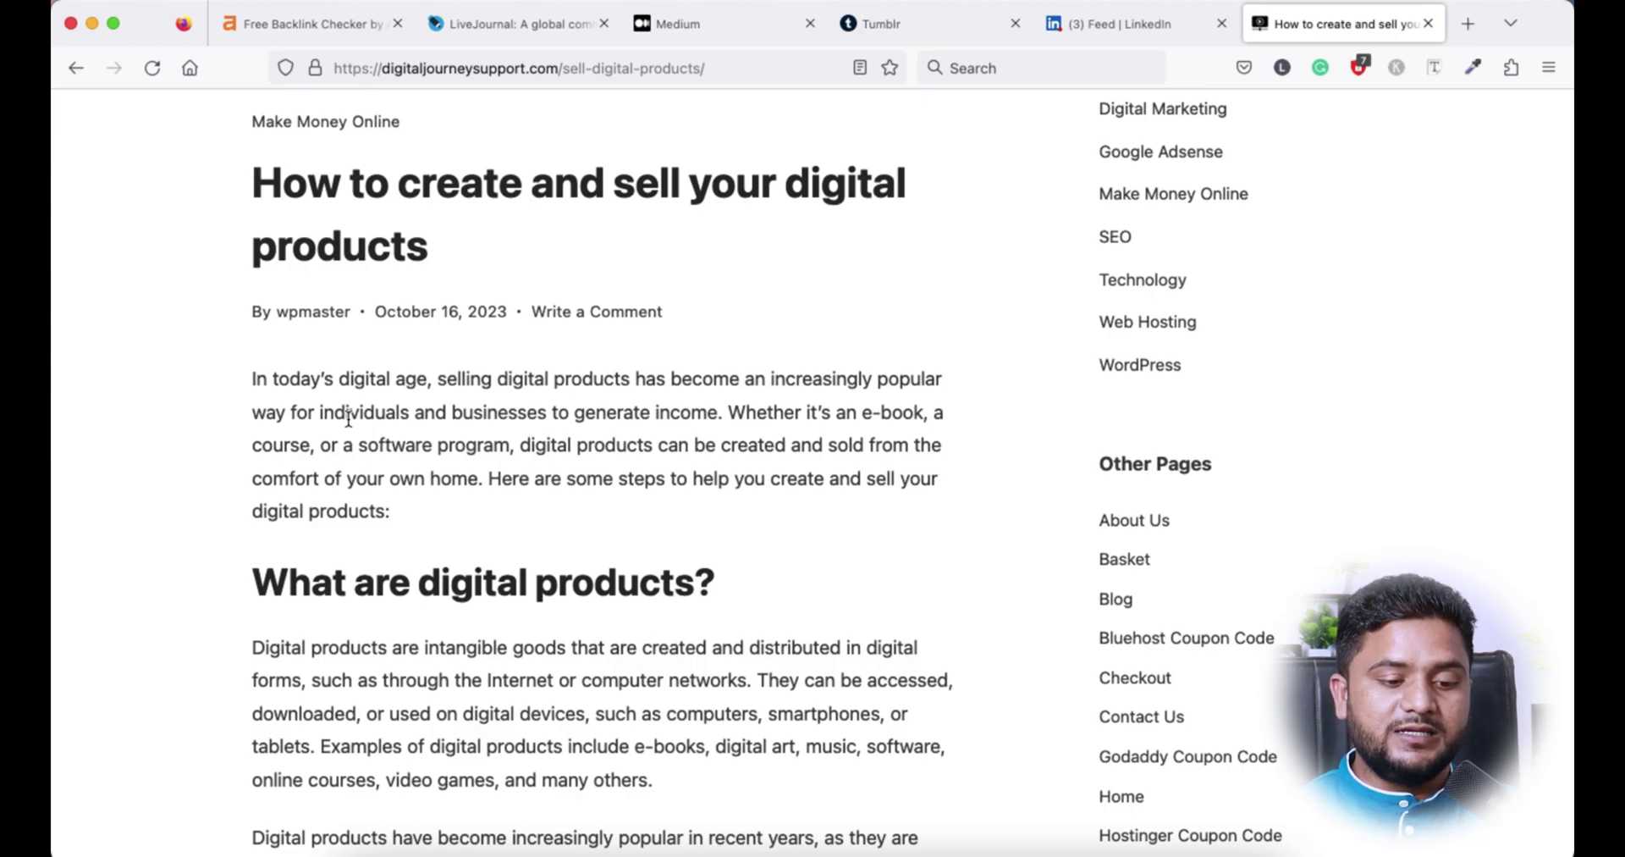
scroll(347, 418, "up", 3)
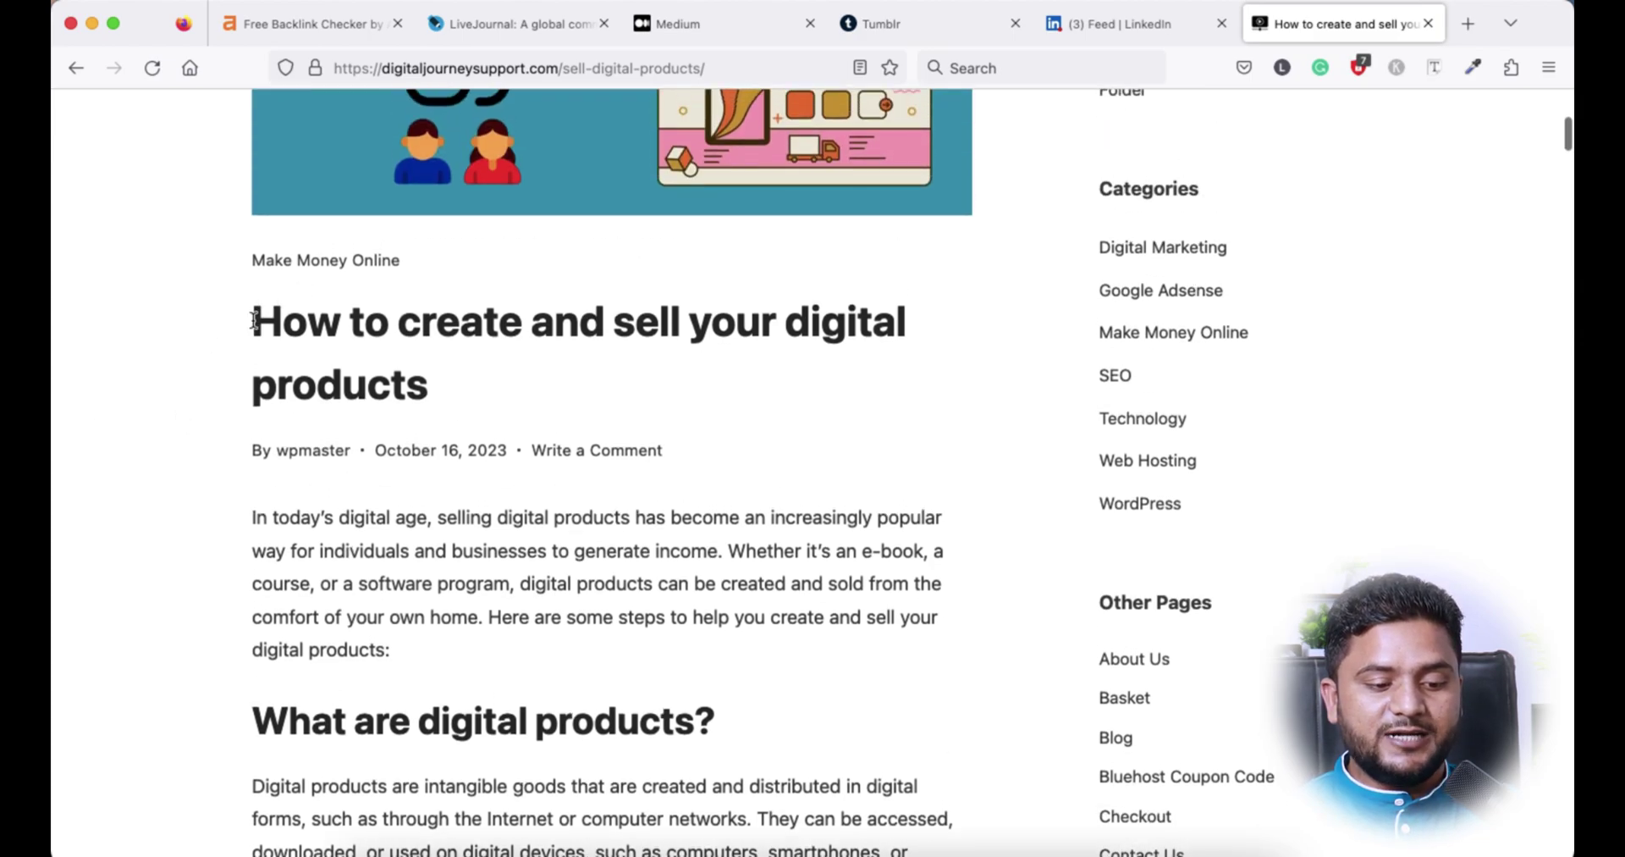
left_click_drag(254, 320, 430, 394)
key("super+c")
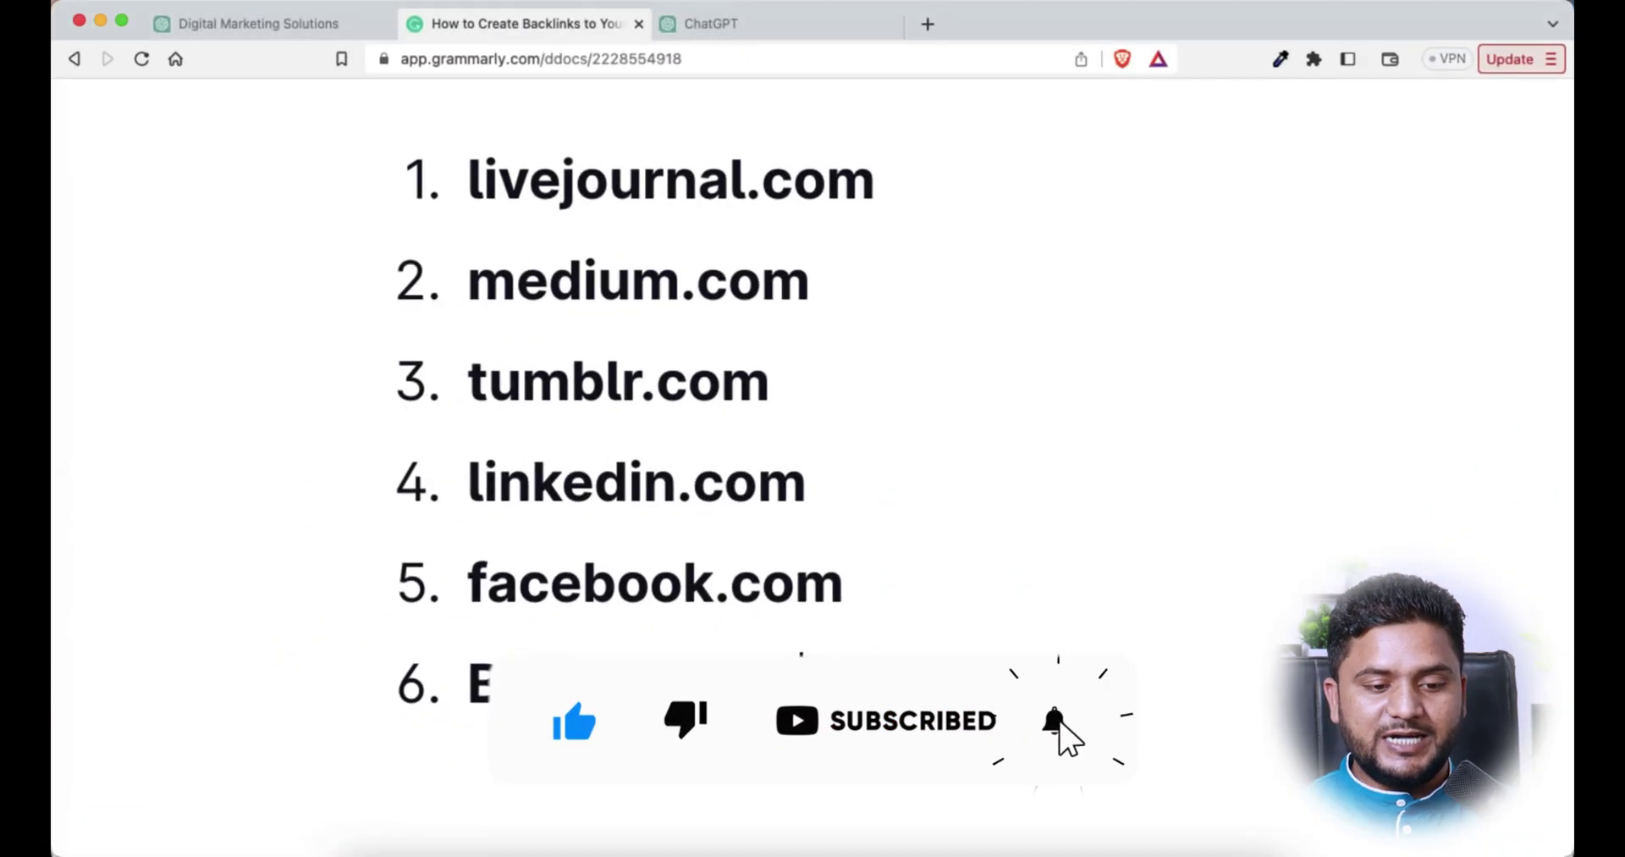
- In ChatGPT in Brave, enter the prompt "write a blog post in the indian tone language for" followed by the copied article title
left_click(722, 25)
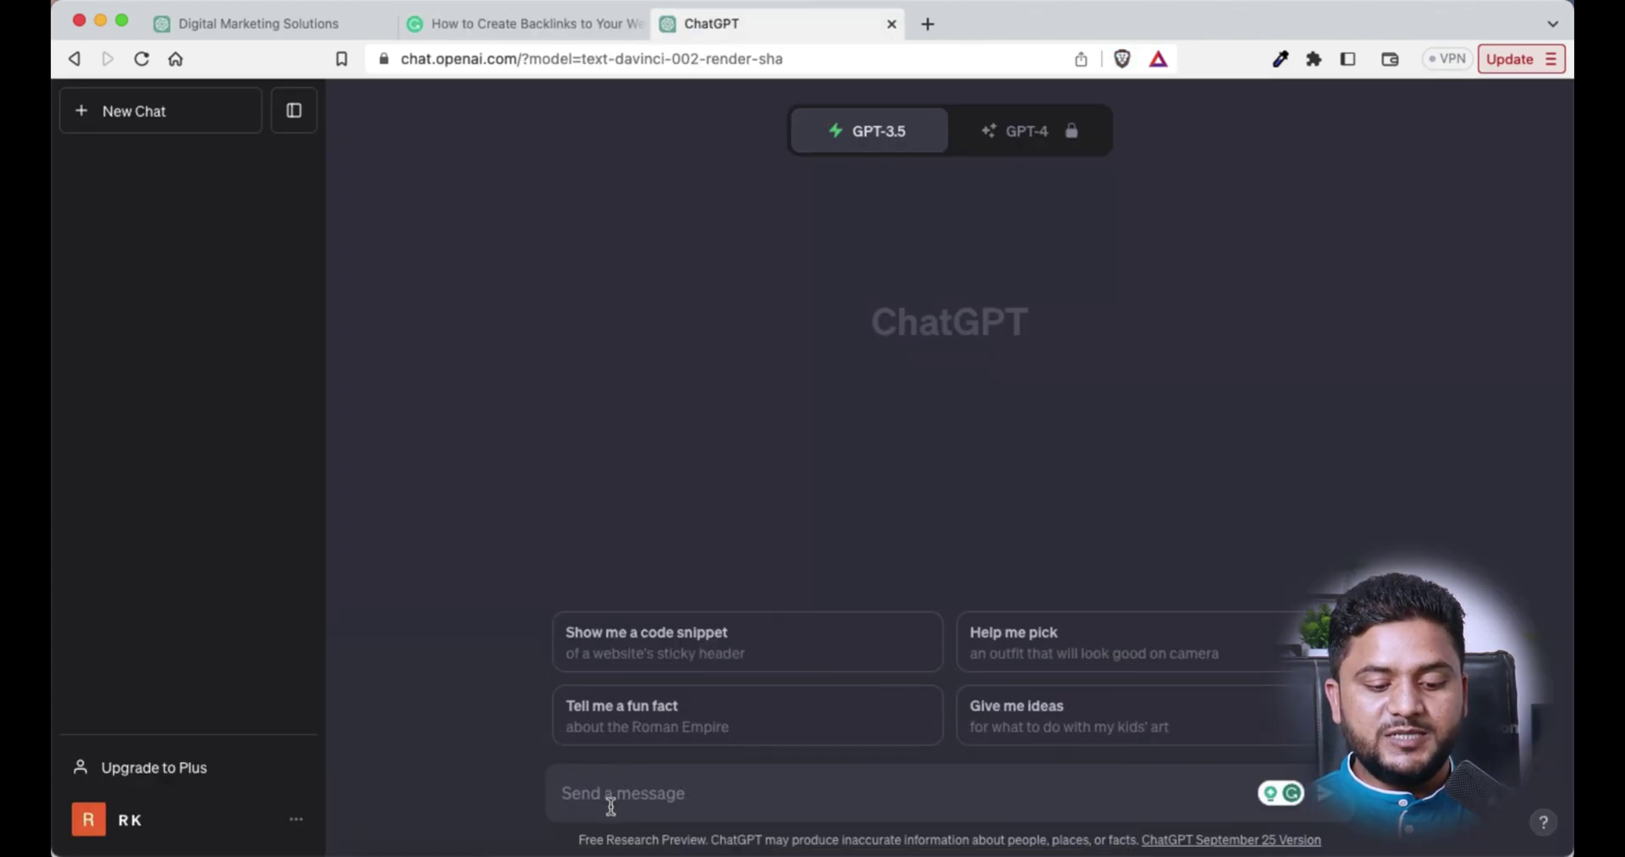
type("write")
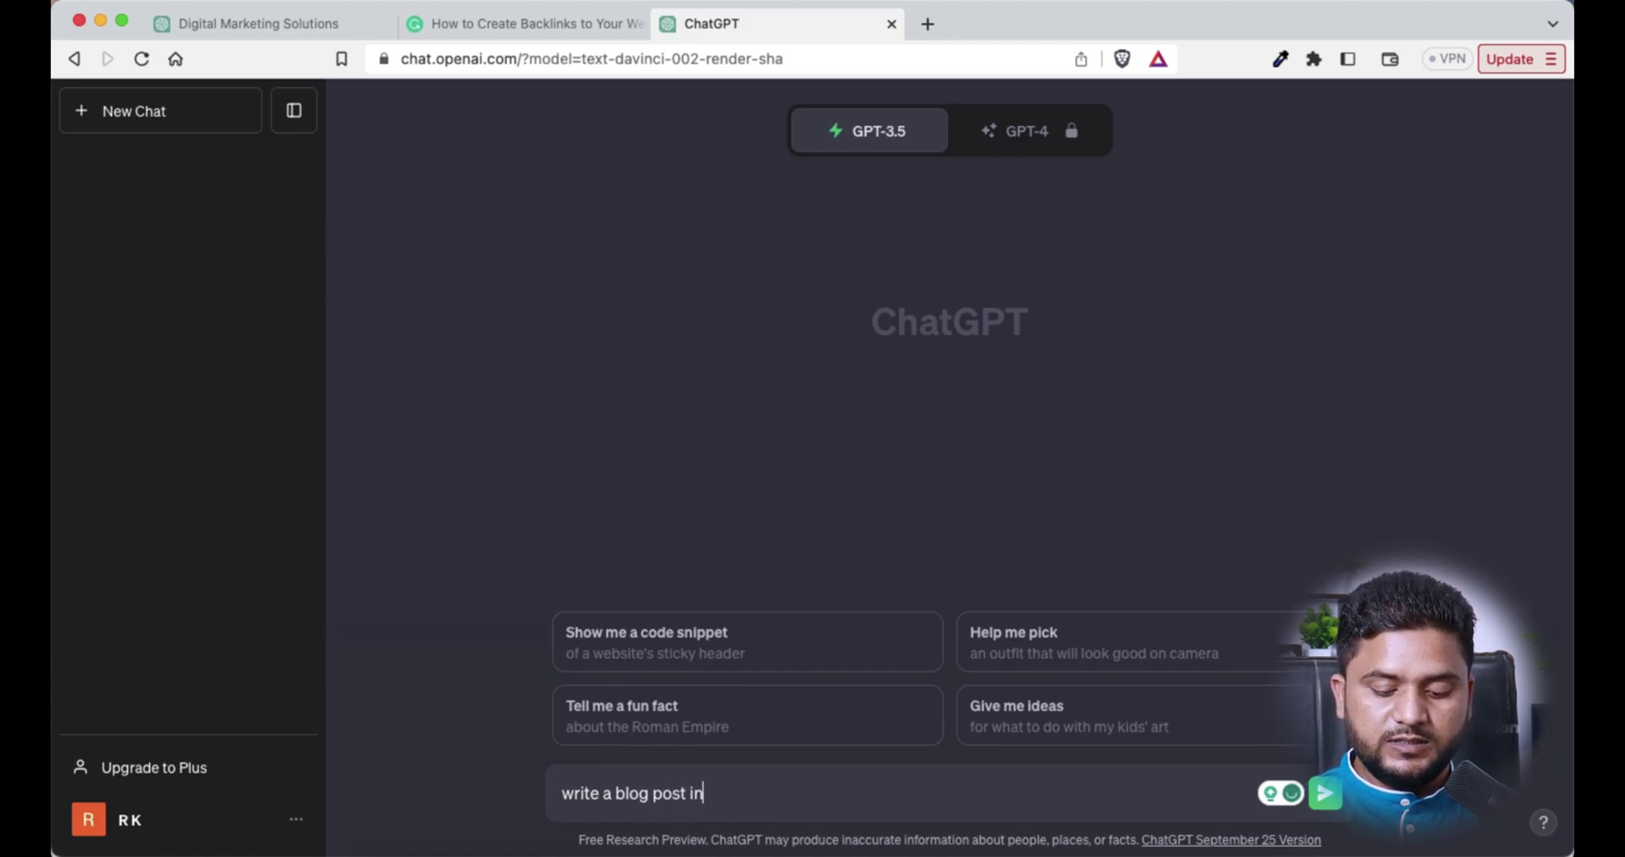
type("a blog post in the indian t")
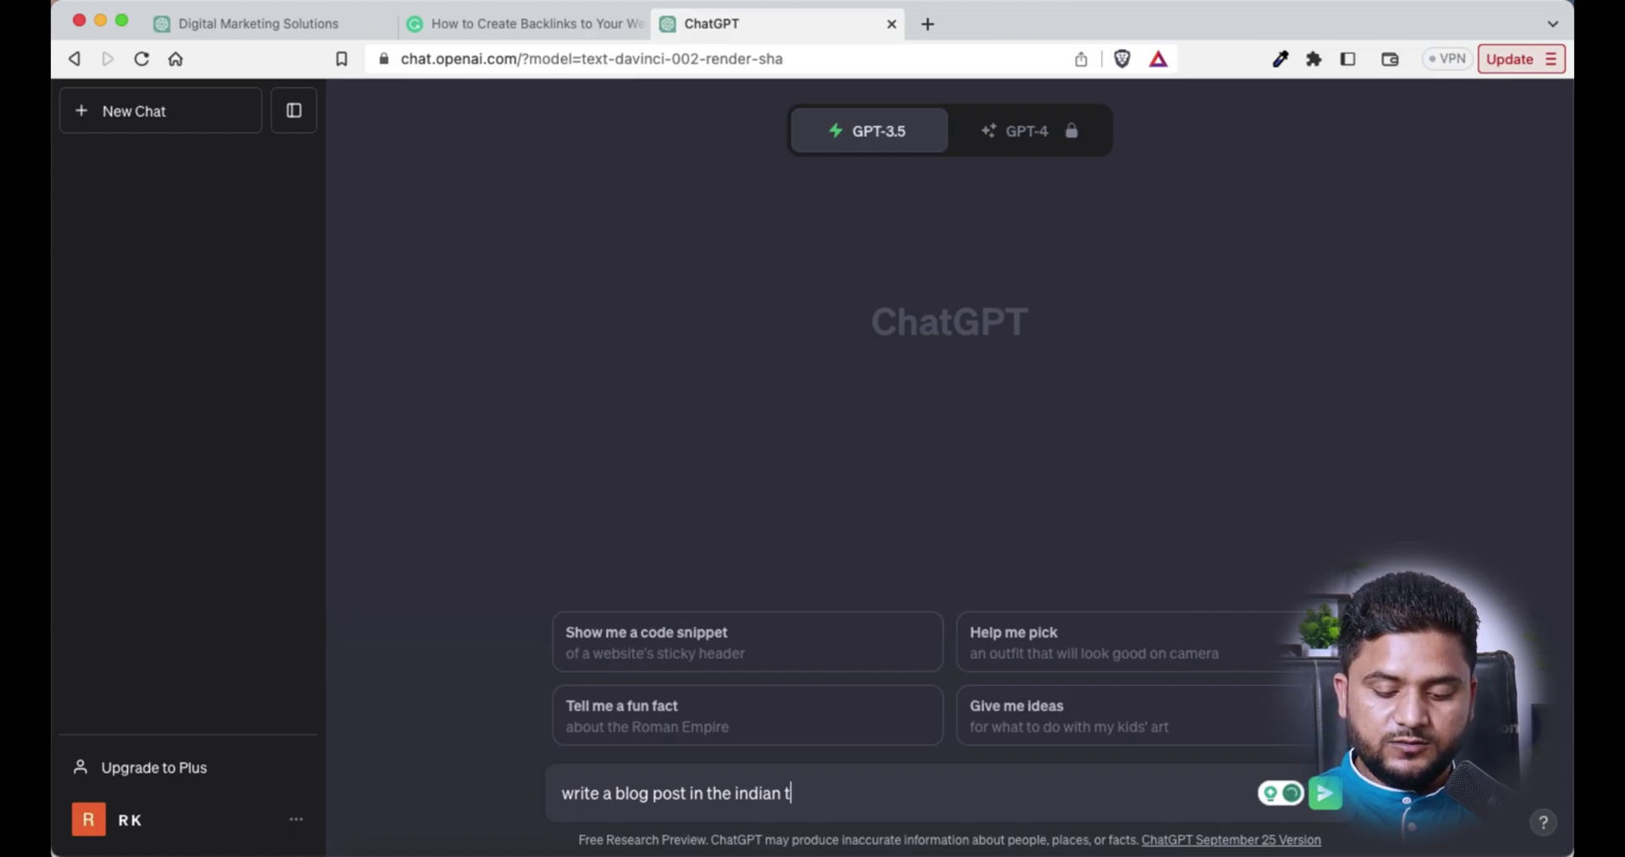
type("one ")
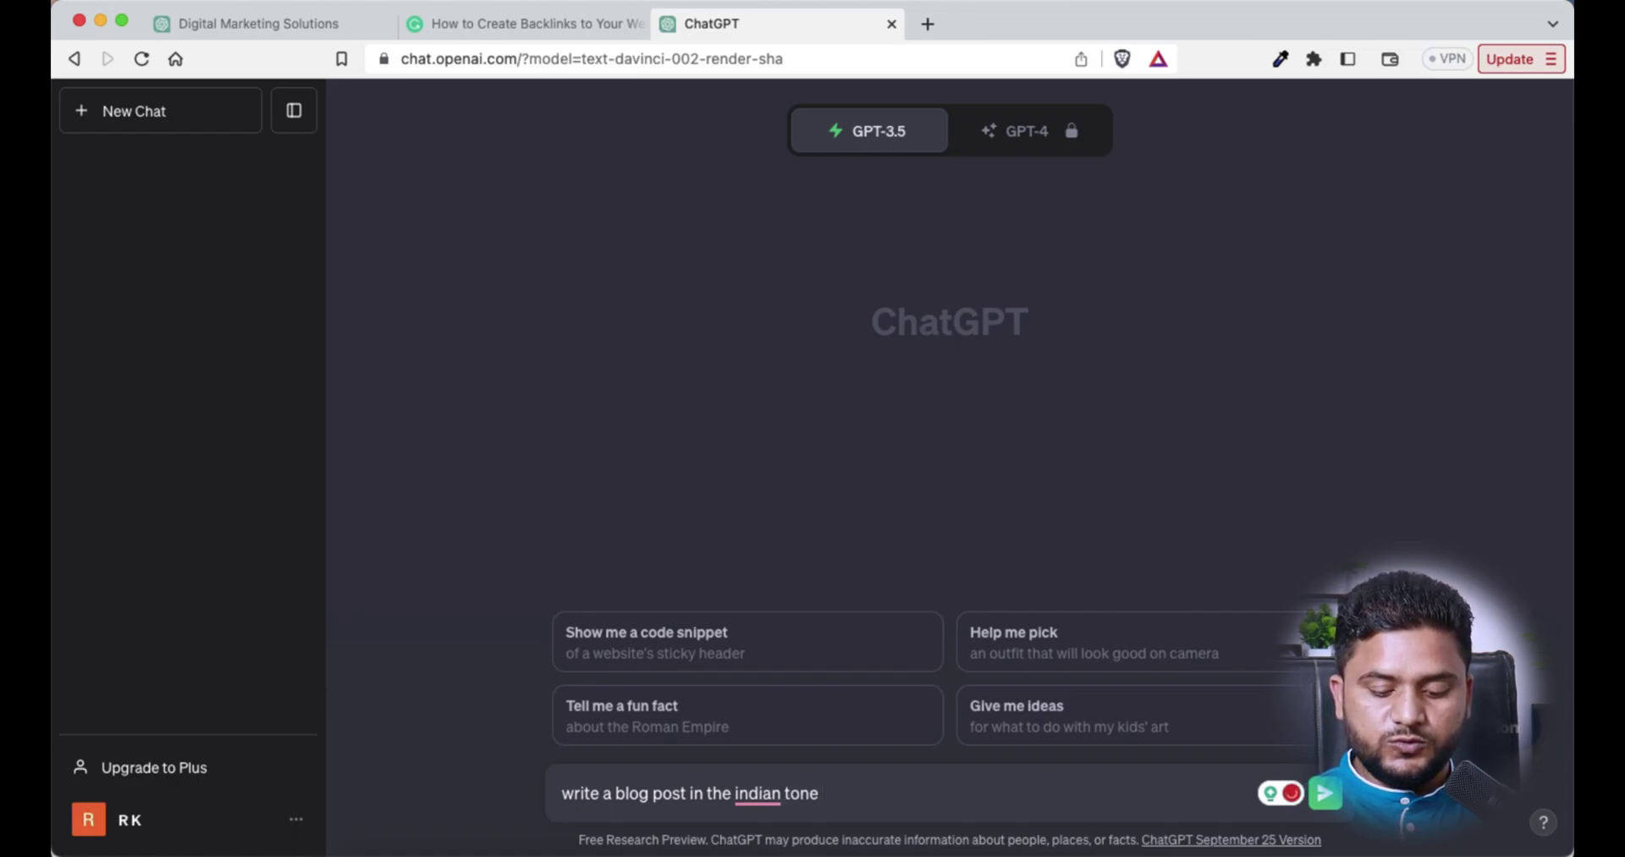
type("language for")
key("super+v")
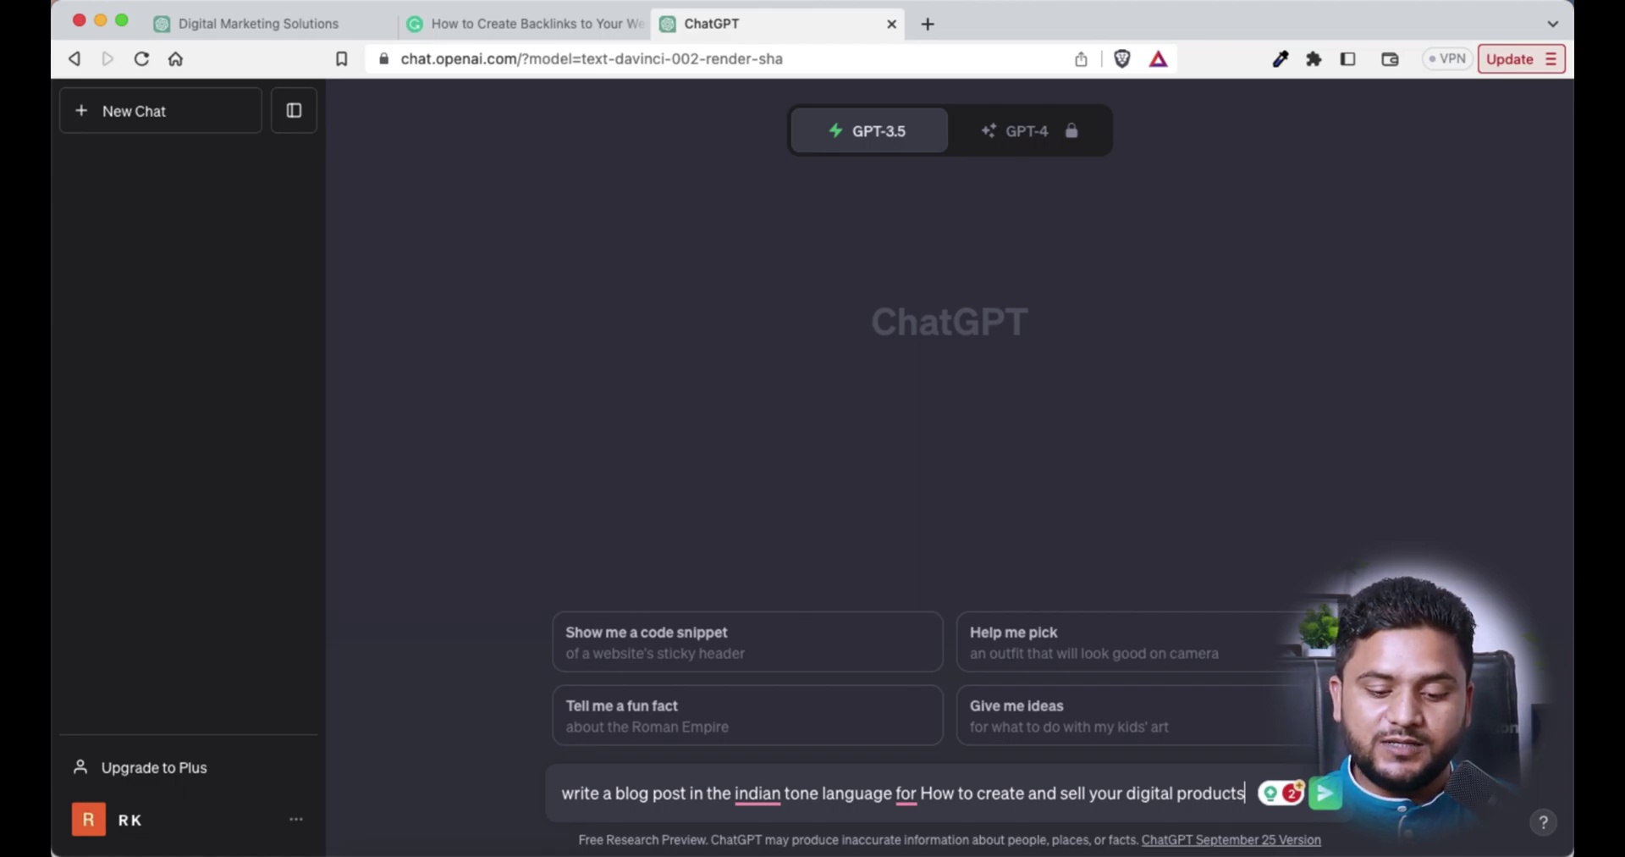
- Accept the Grammarly correction of "for" to "on" in the prompt and send it
left_click(906, 793)
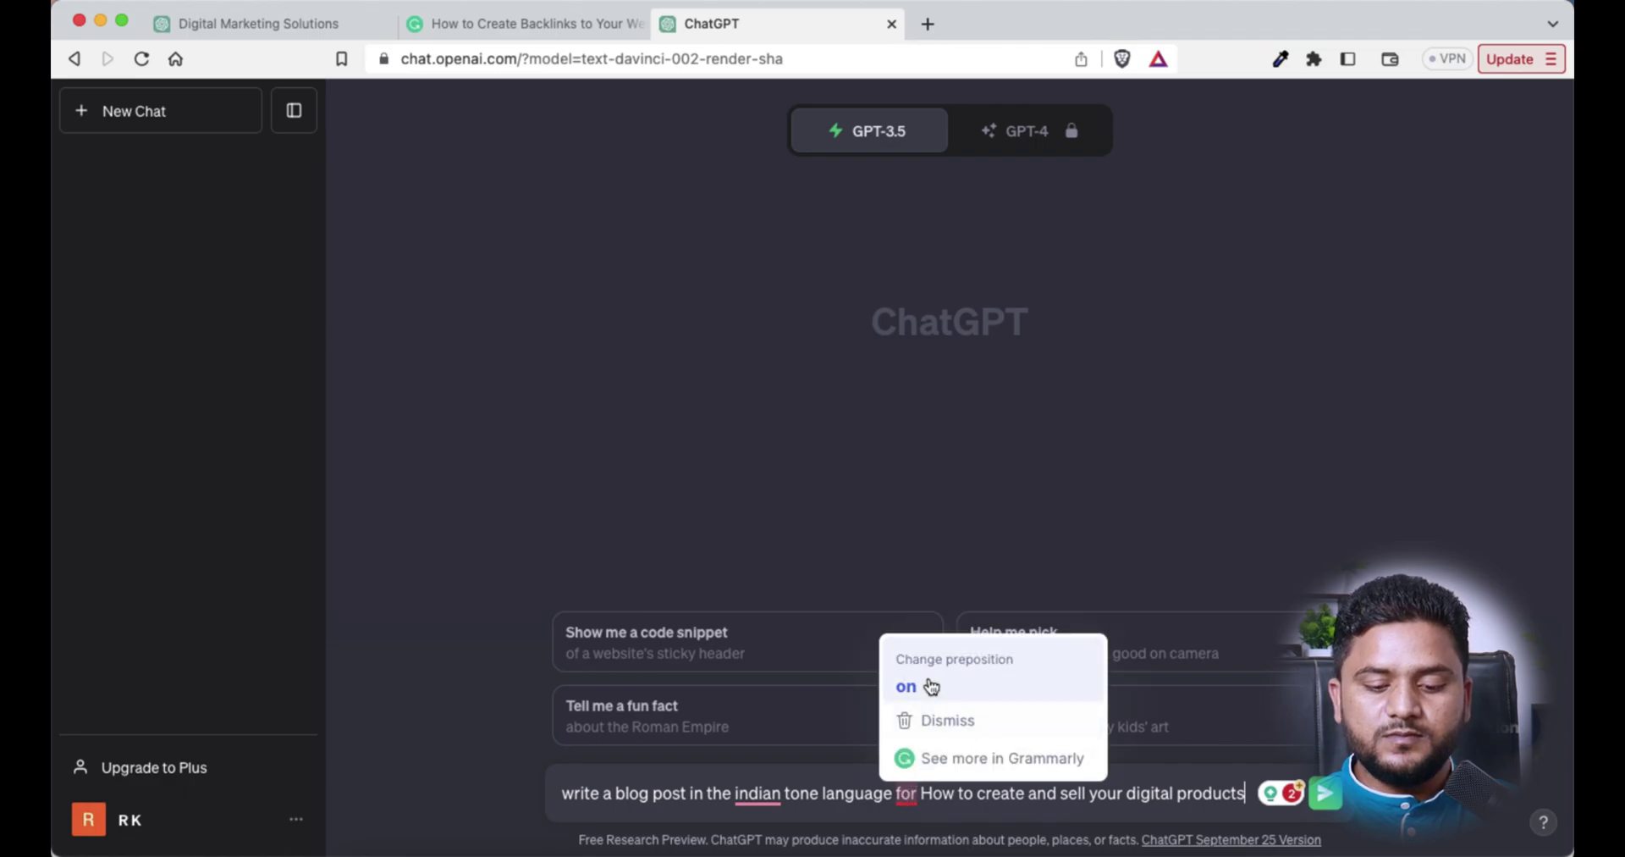
left_click(906, 687)
left_click(1326, 795)
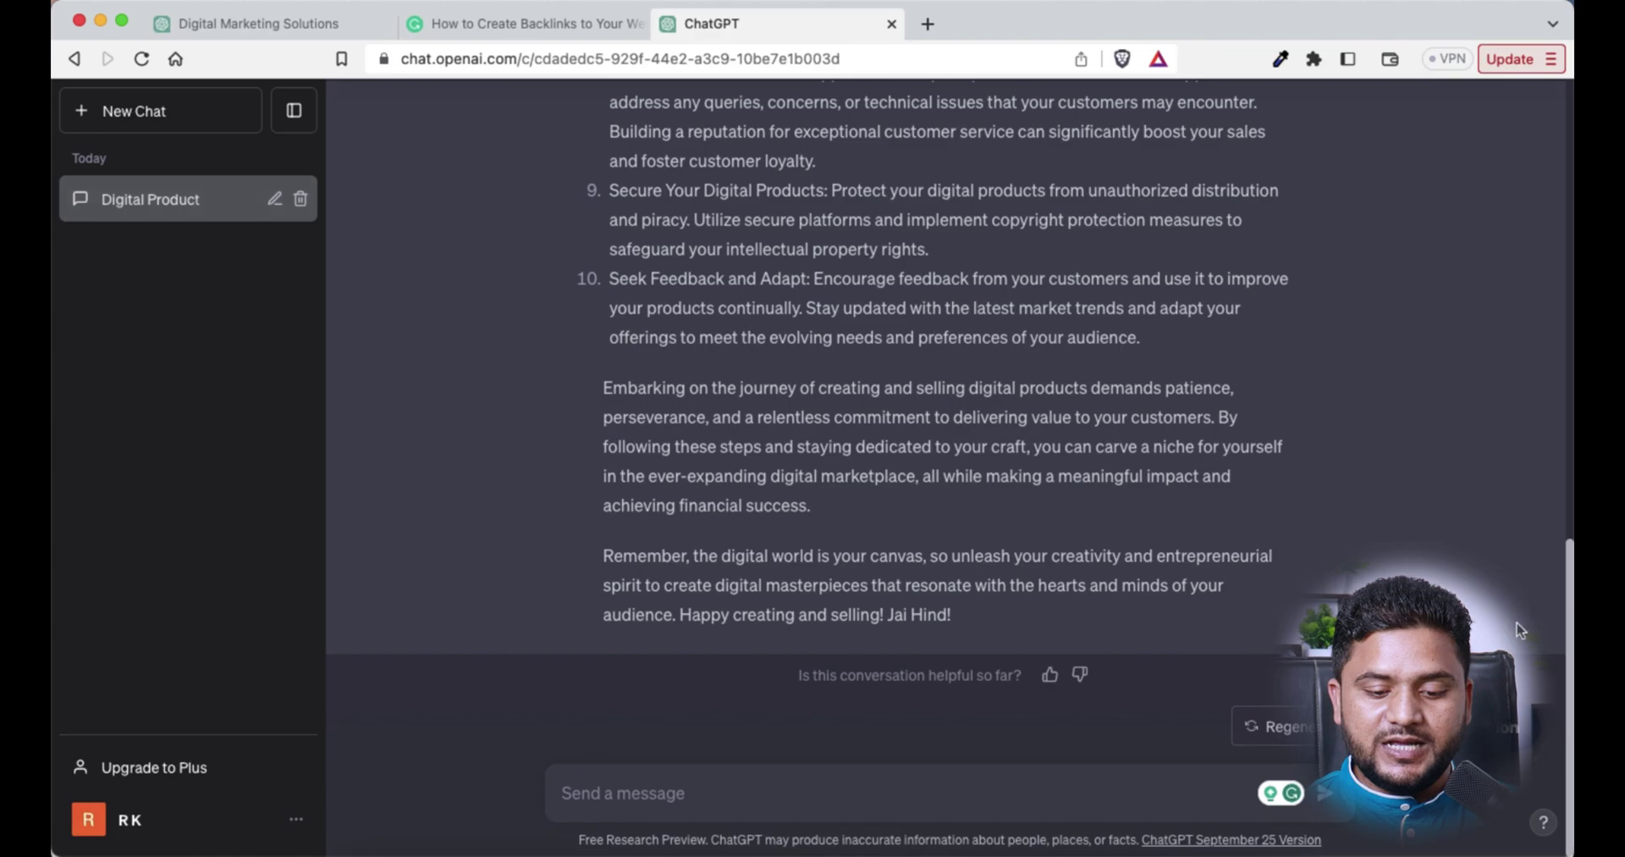
- Copy the generated blog post from ChatGPT and switch back to Firefox
scroll(912, 369, "up", 3)
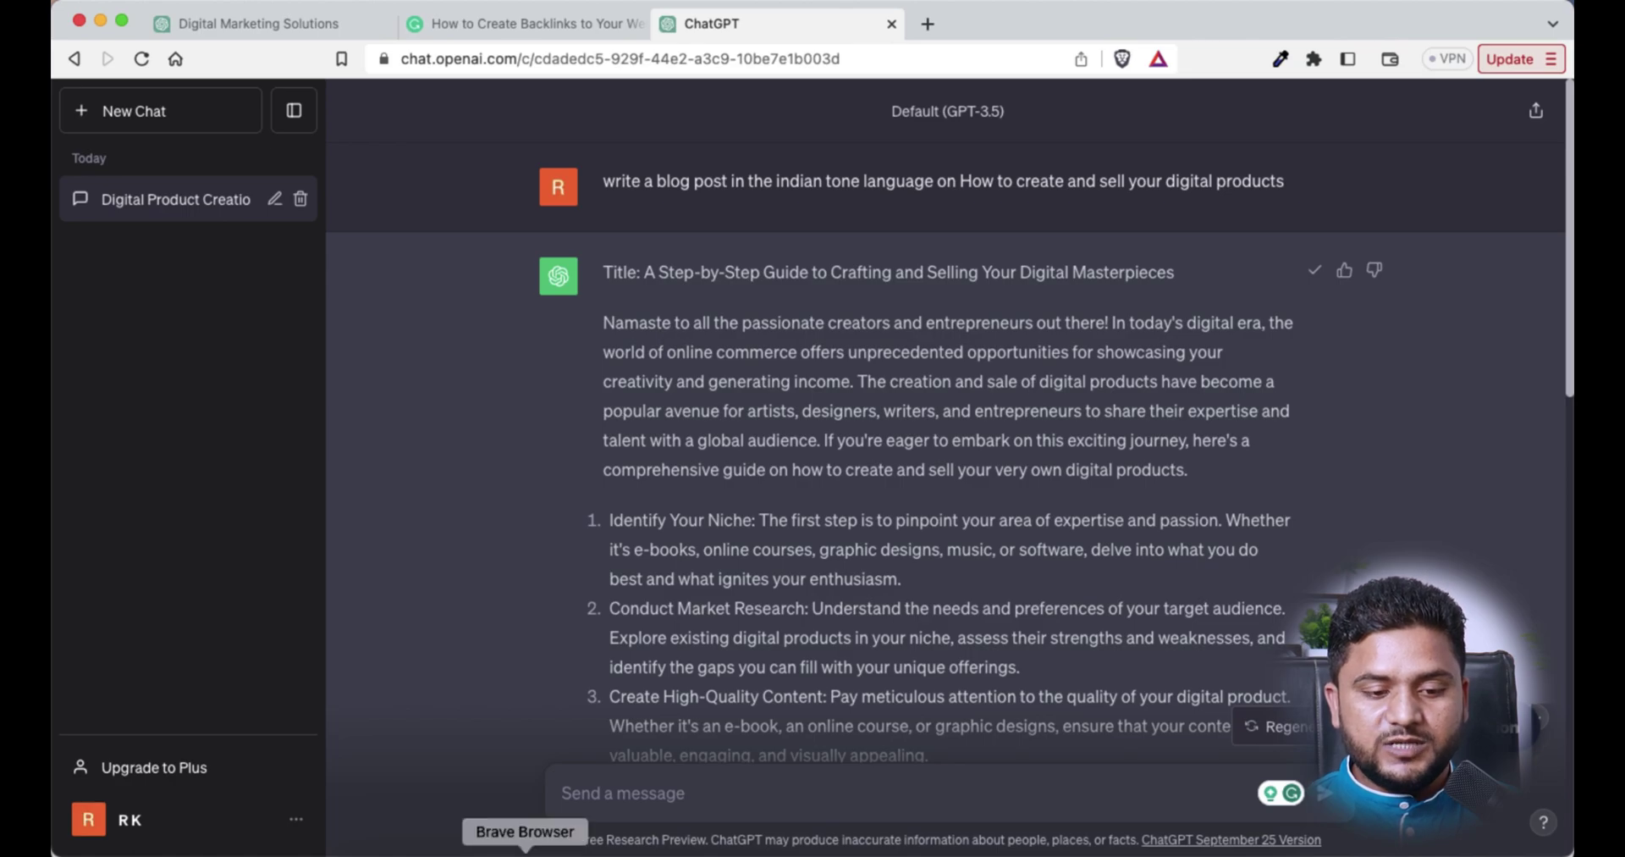
left_click(505, 24)
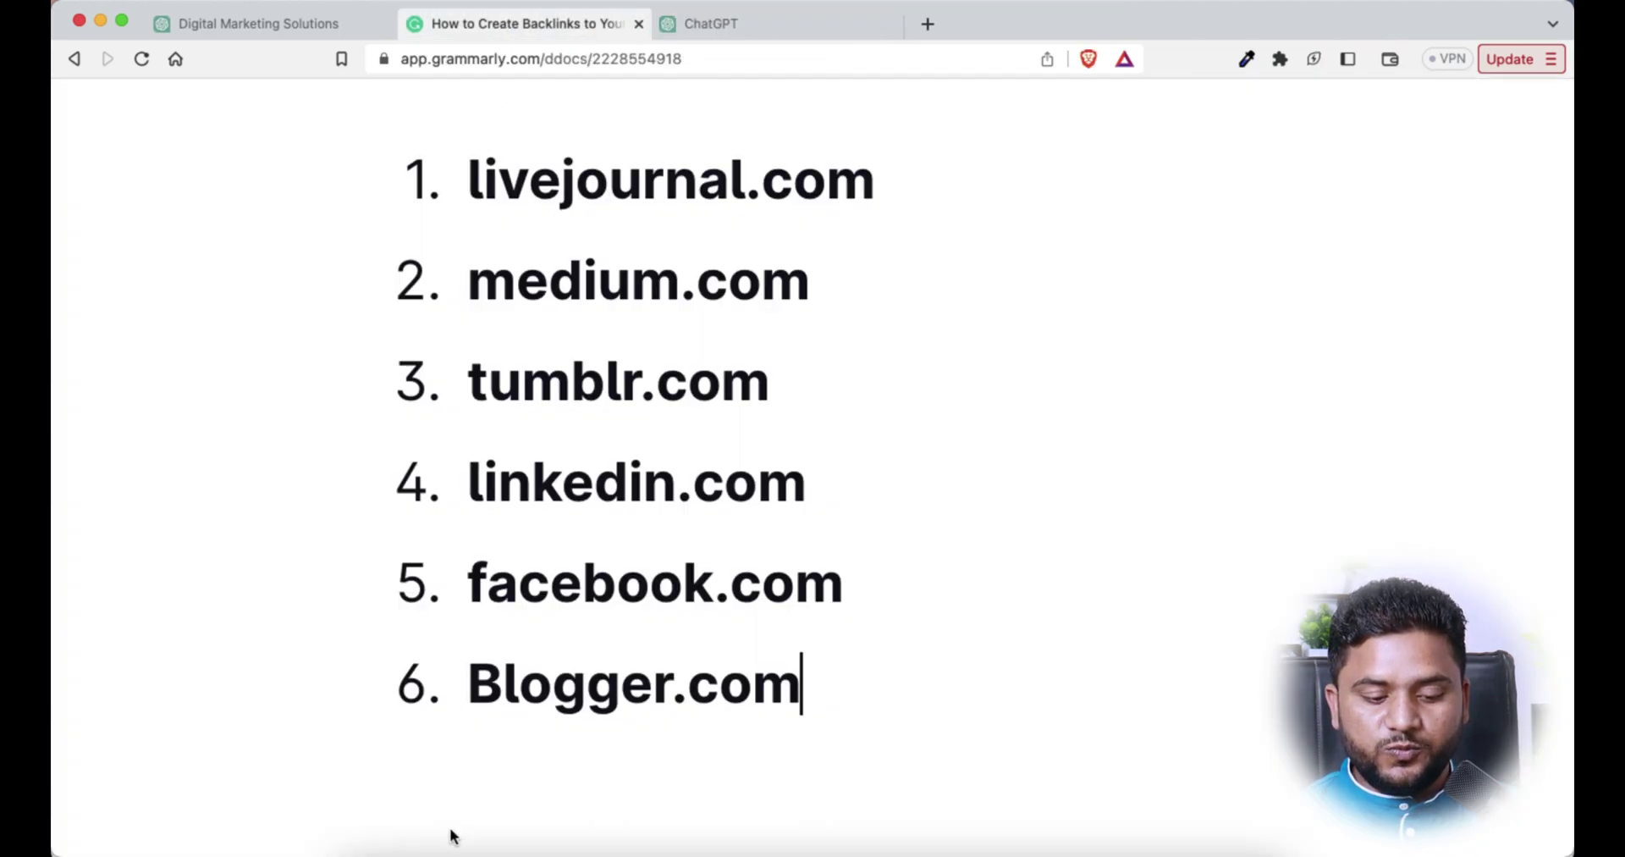
left_click(478, 838)
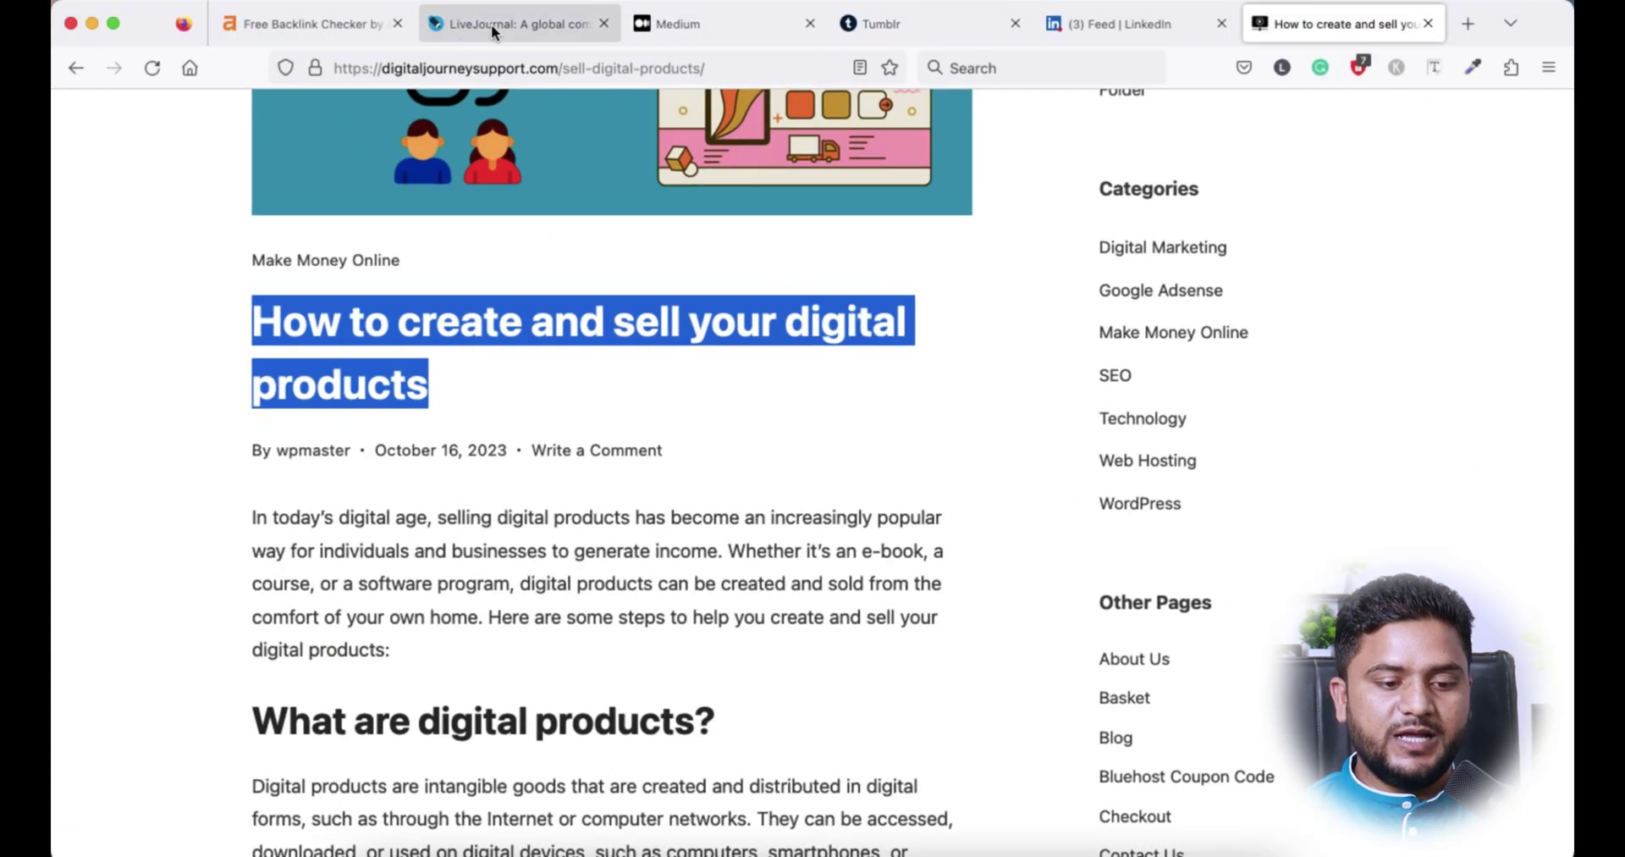
- Start a new LiveJournal entry and paste the generated blog post as its body text
left_click(491, 24)
left_click(636, 210)
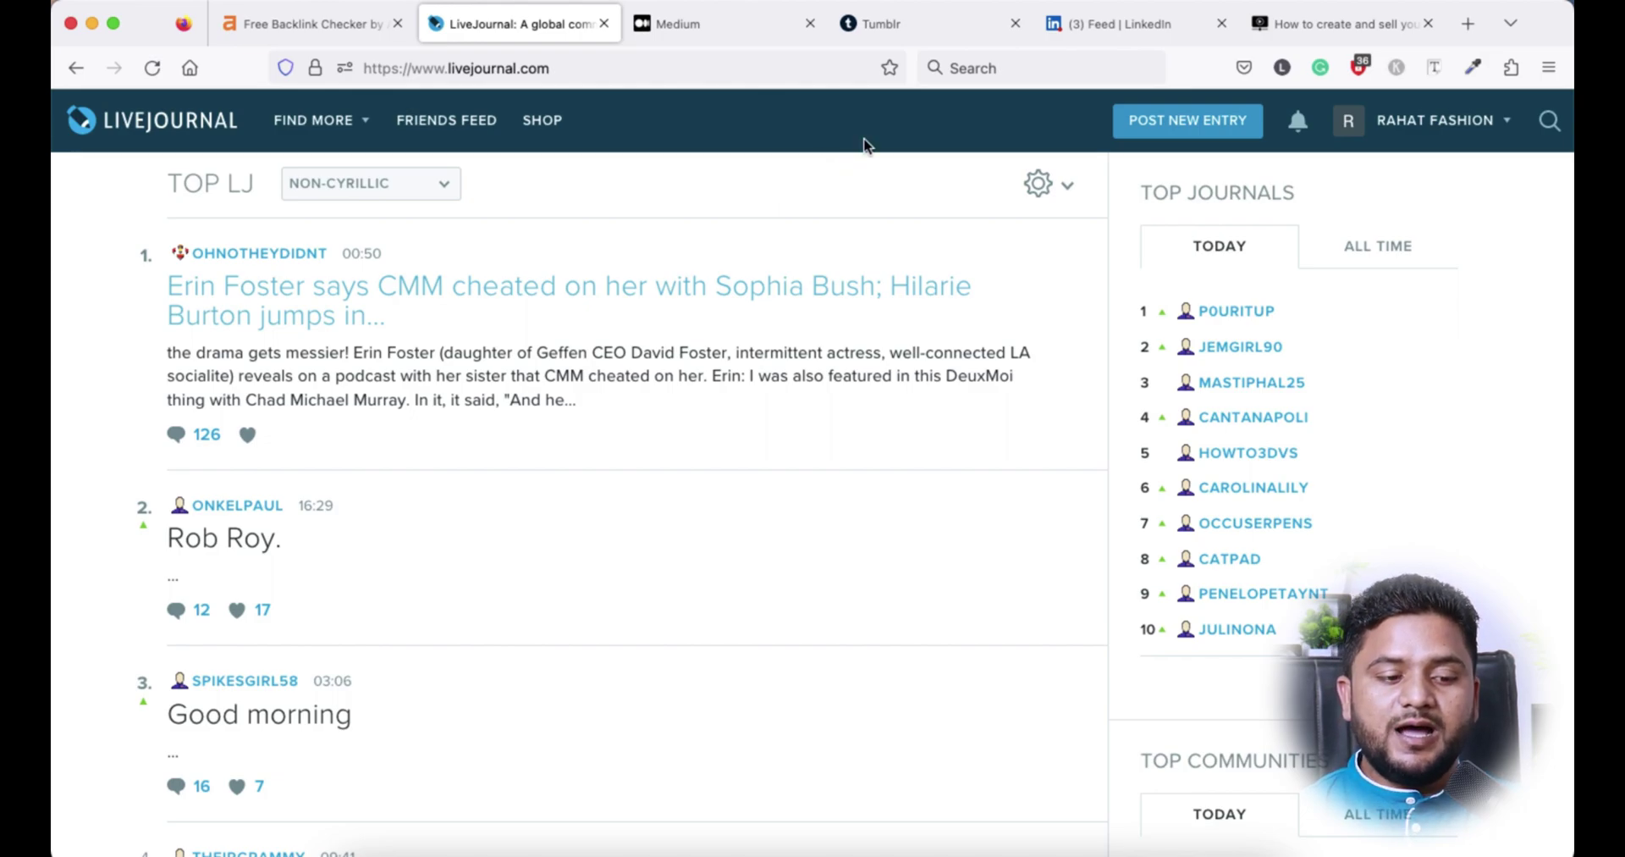
left_click(1175, 135)
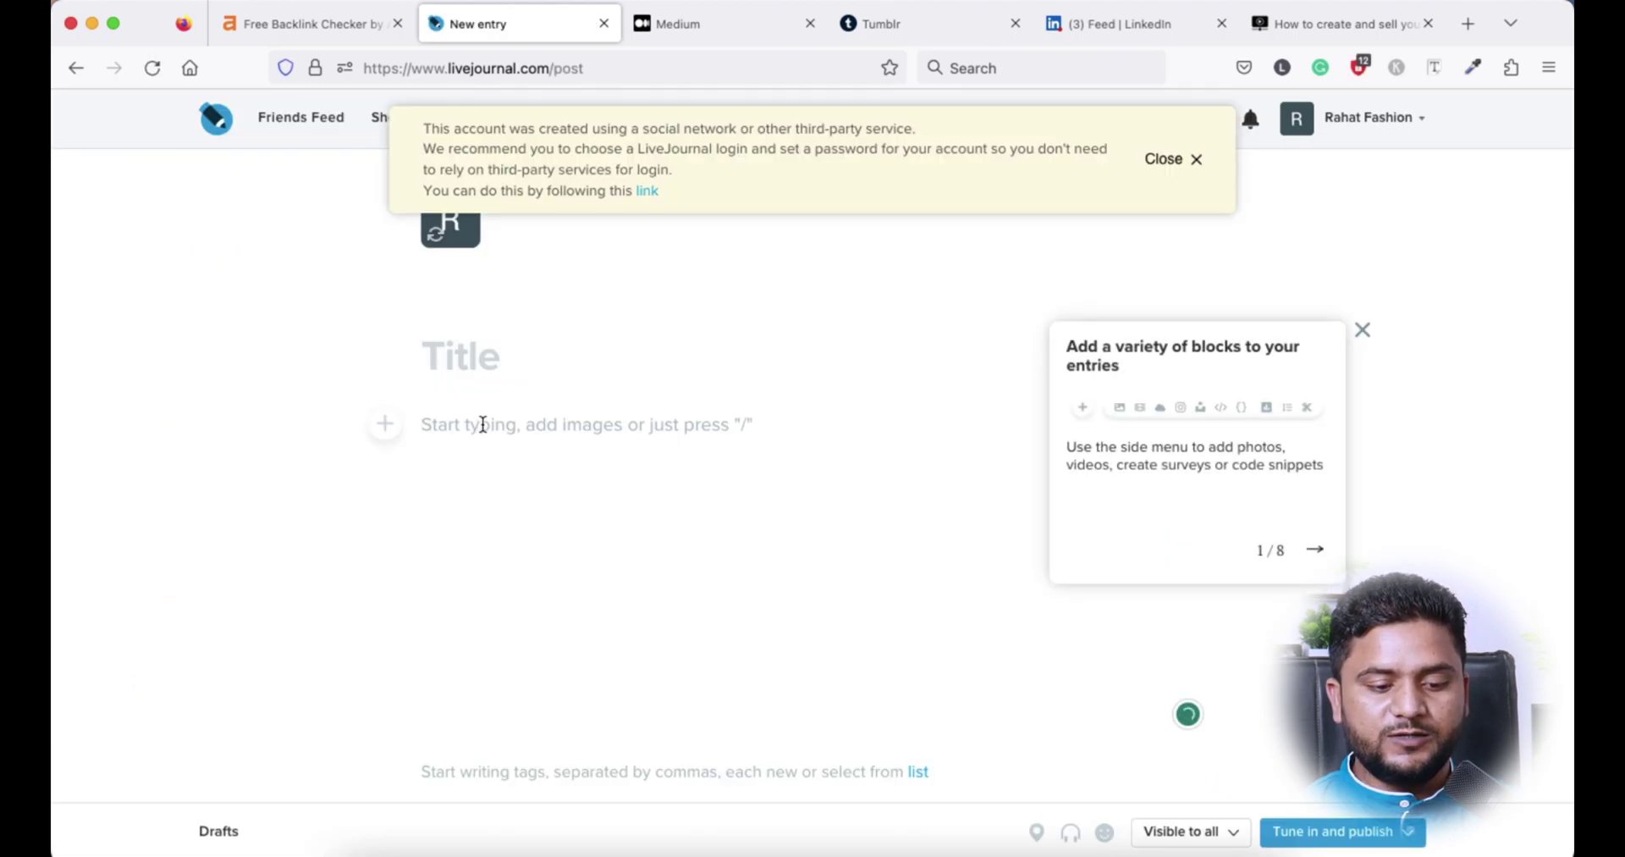
key("super+v")
- Set the entry's title to "A Step-by-Step Guide to Crafting and Selling Your Digital Masterpieces", copied from the ChatGPT post
scroll(483, 423, "up", 15)
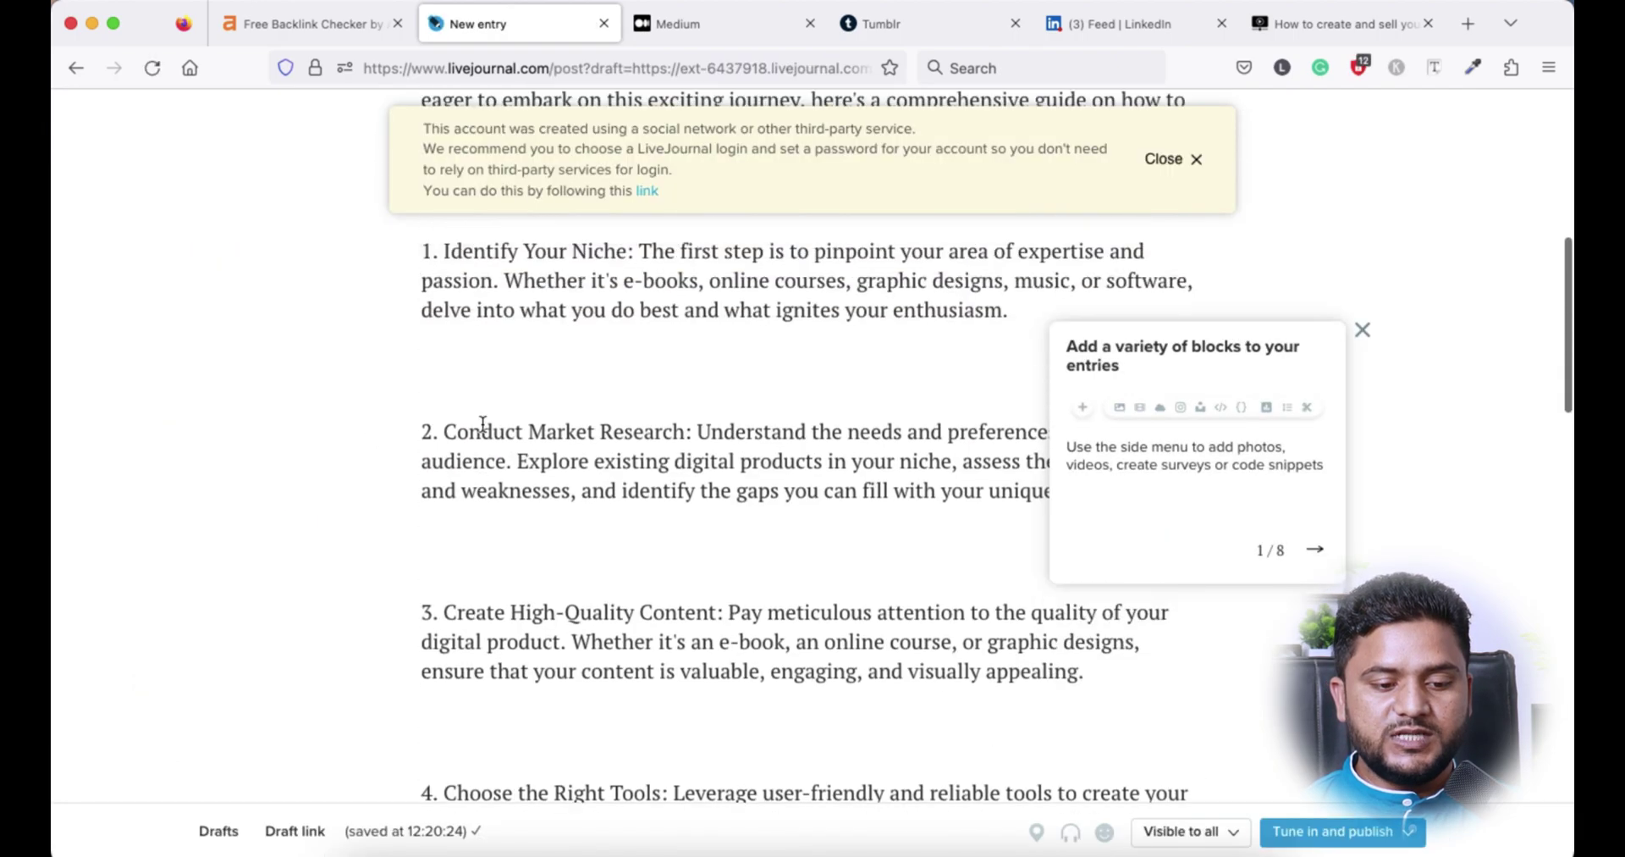
scroll(483, 423, "up", 7)
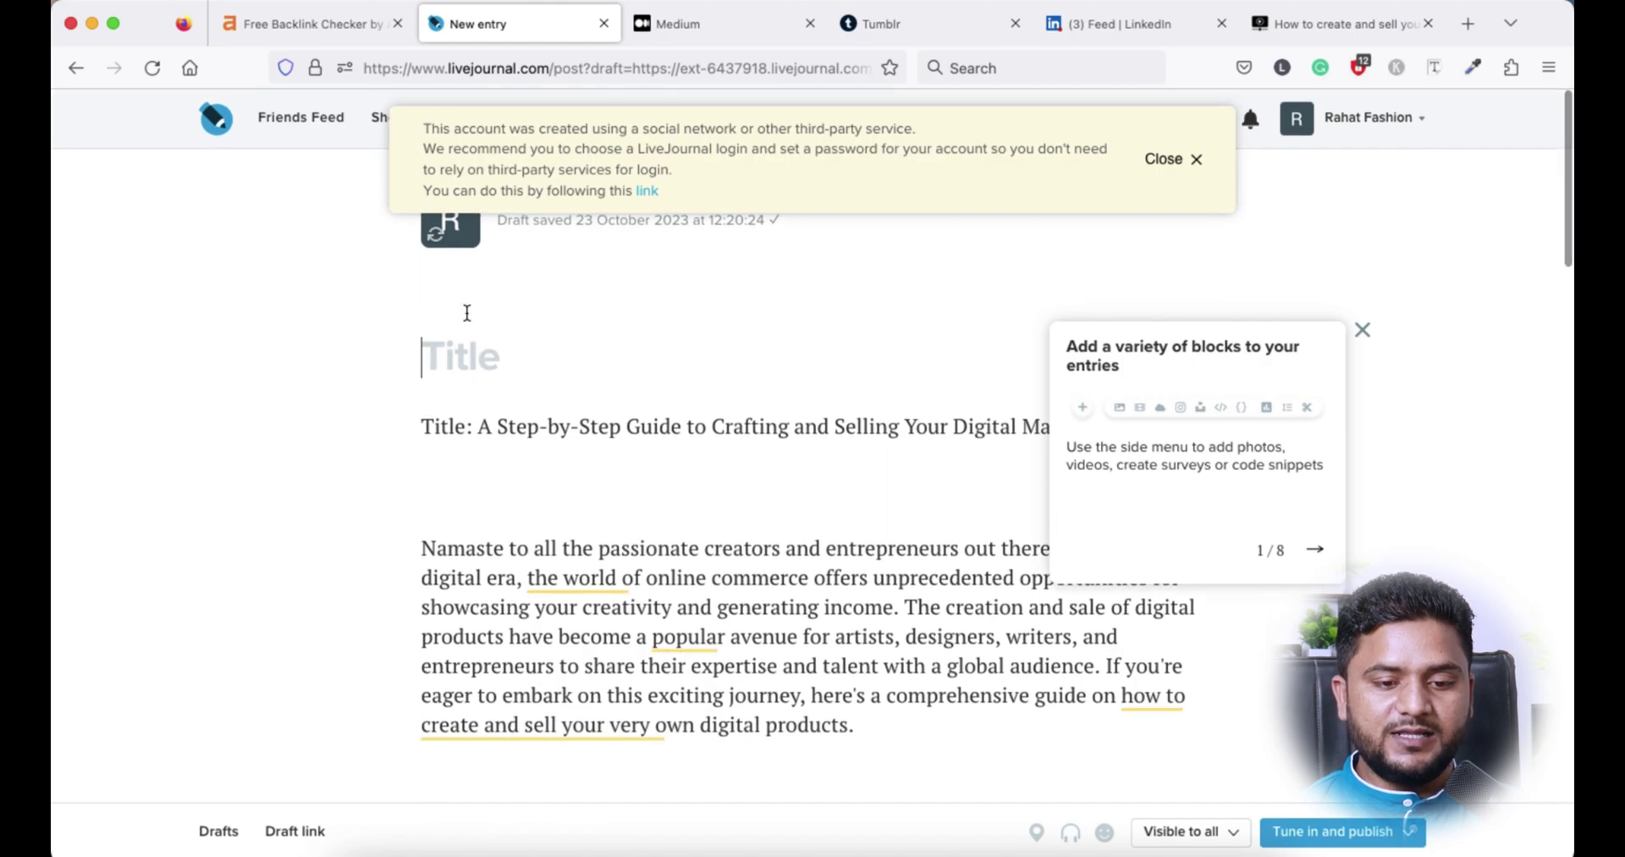
key("super+Tab")
left_click_drag(648, 273, 1178, 273)
key("super+c")
key("super+Tab")
key("super+v")
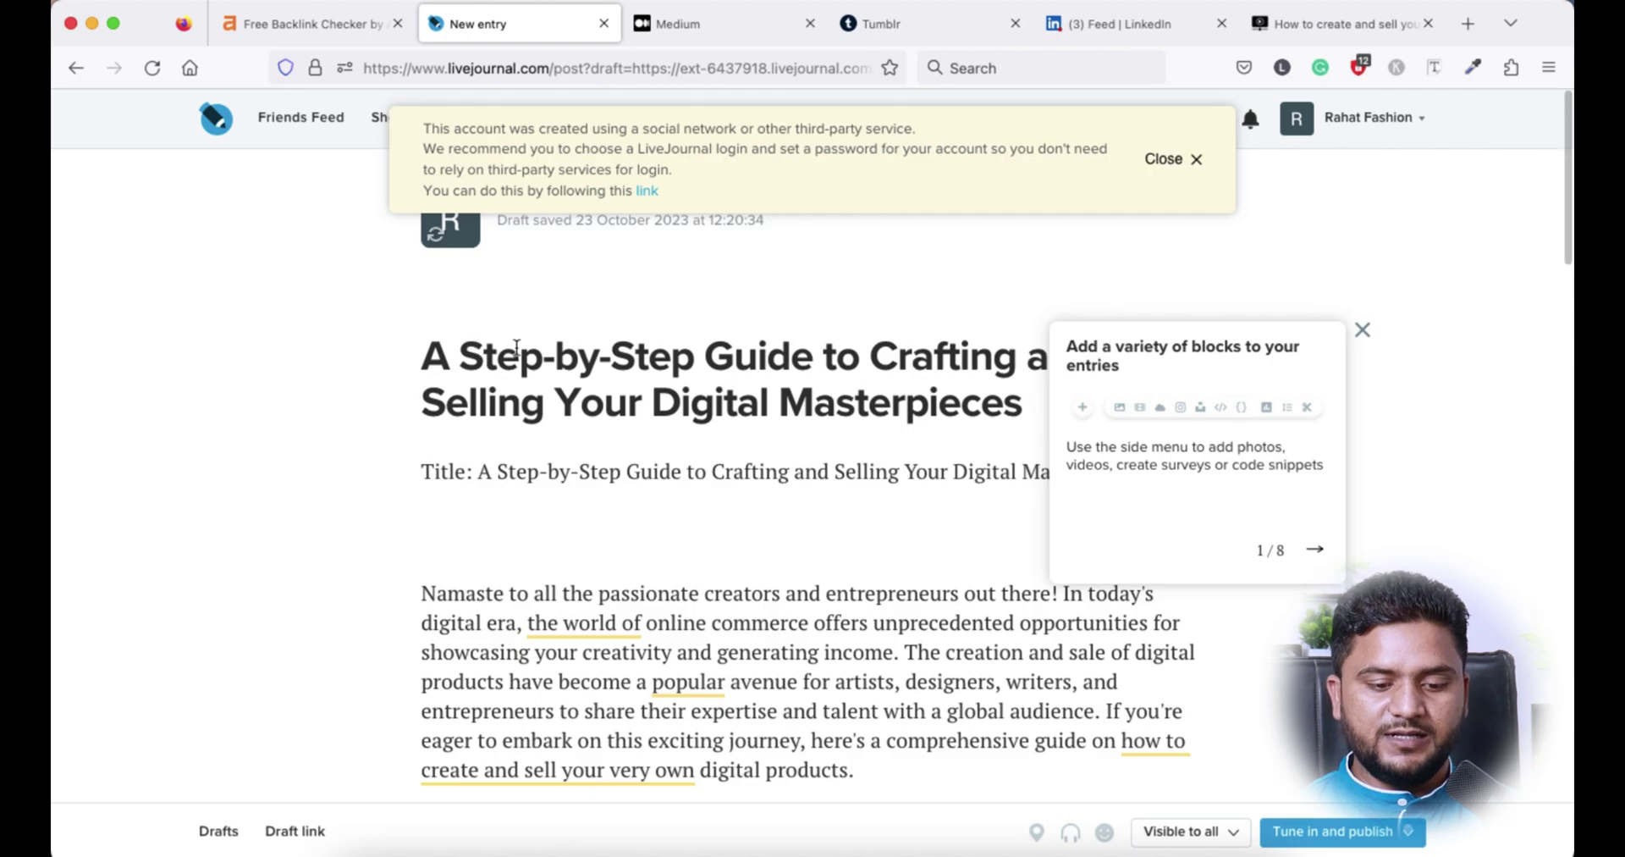
- Compare the entry's introduction with the Digital Journey Support article's title to find suitable anchor text for the link
scroll(741, 505, "down", 1)
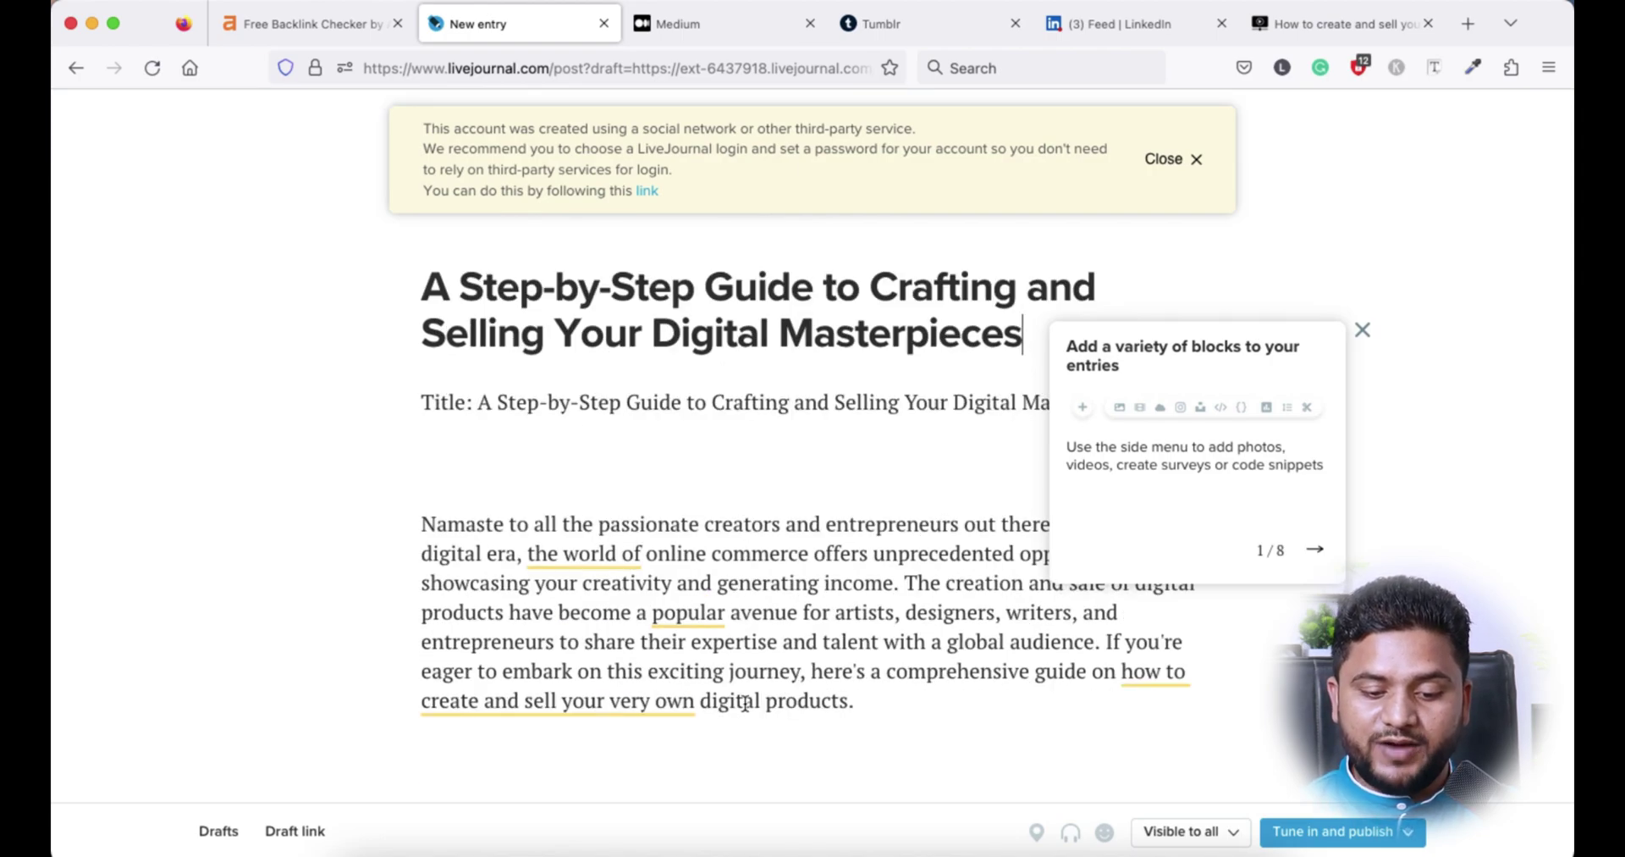
scroll(745, 702, "down", 3)
scroll(745, 702, "down", 1)
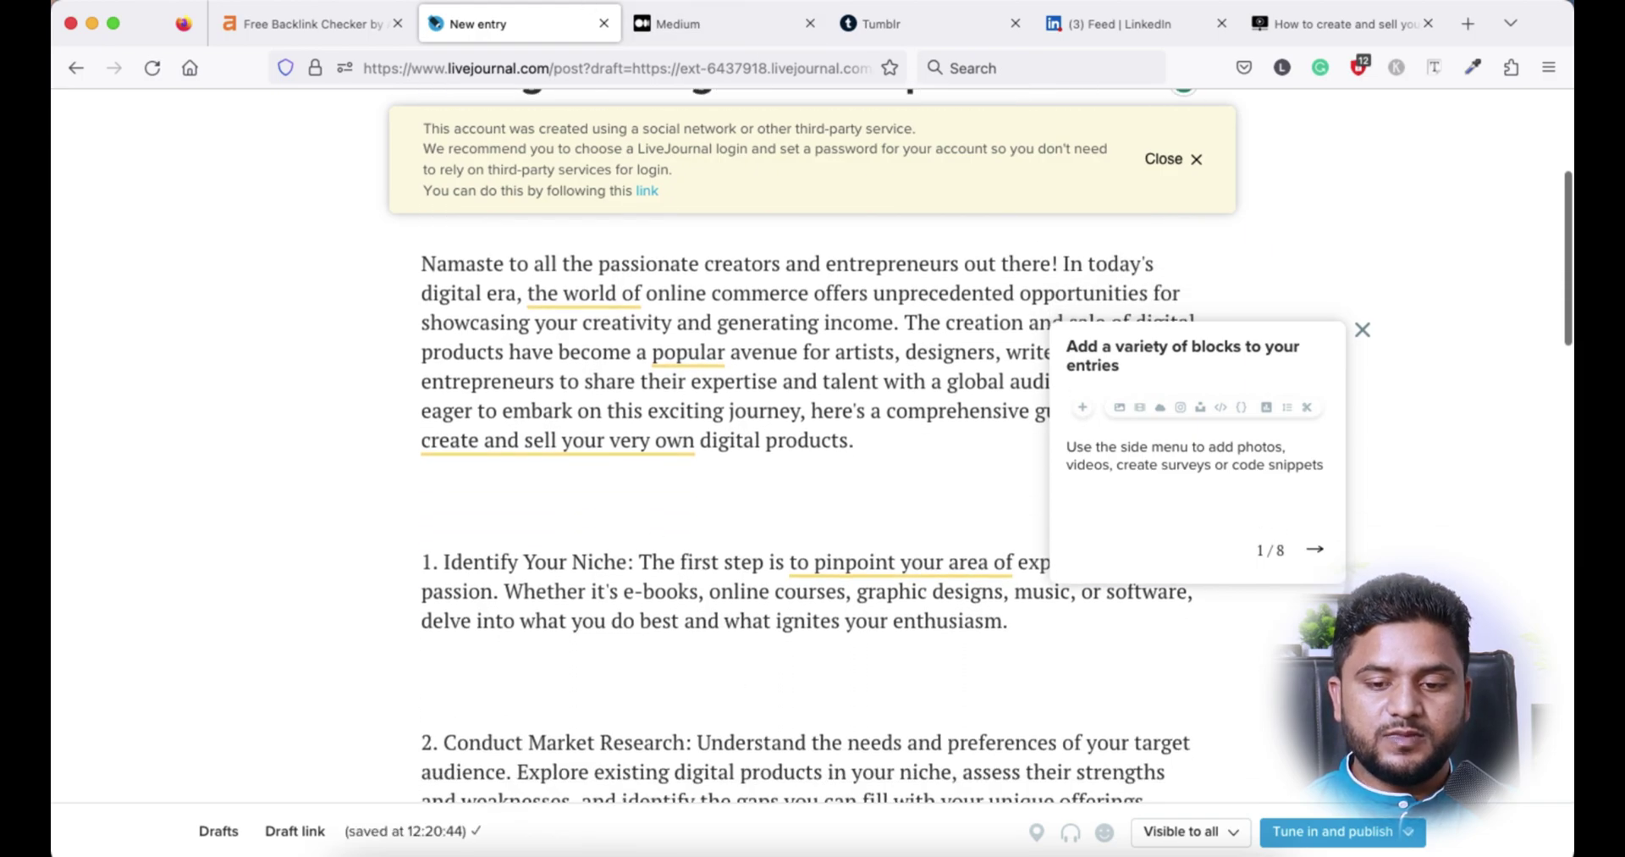
left_click(1319, 22)
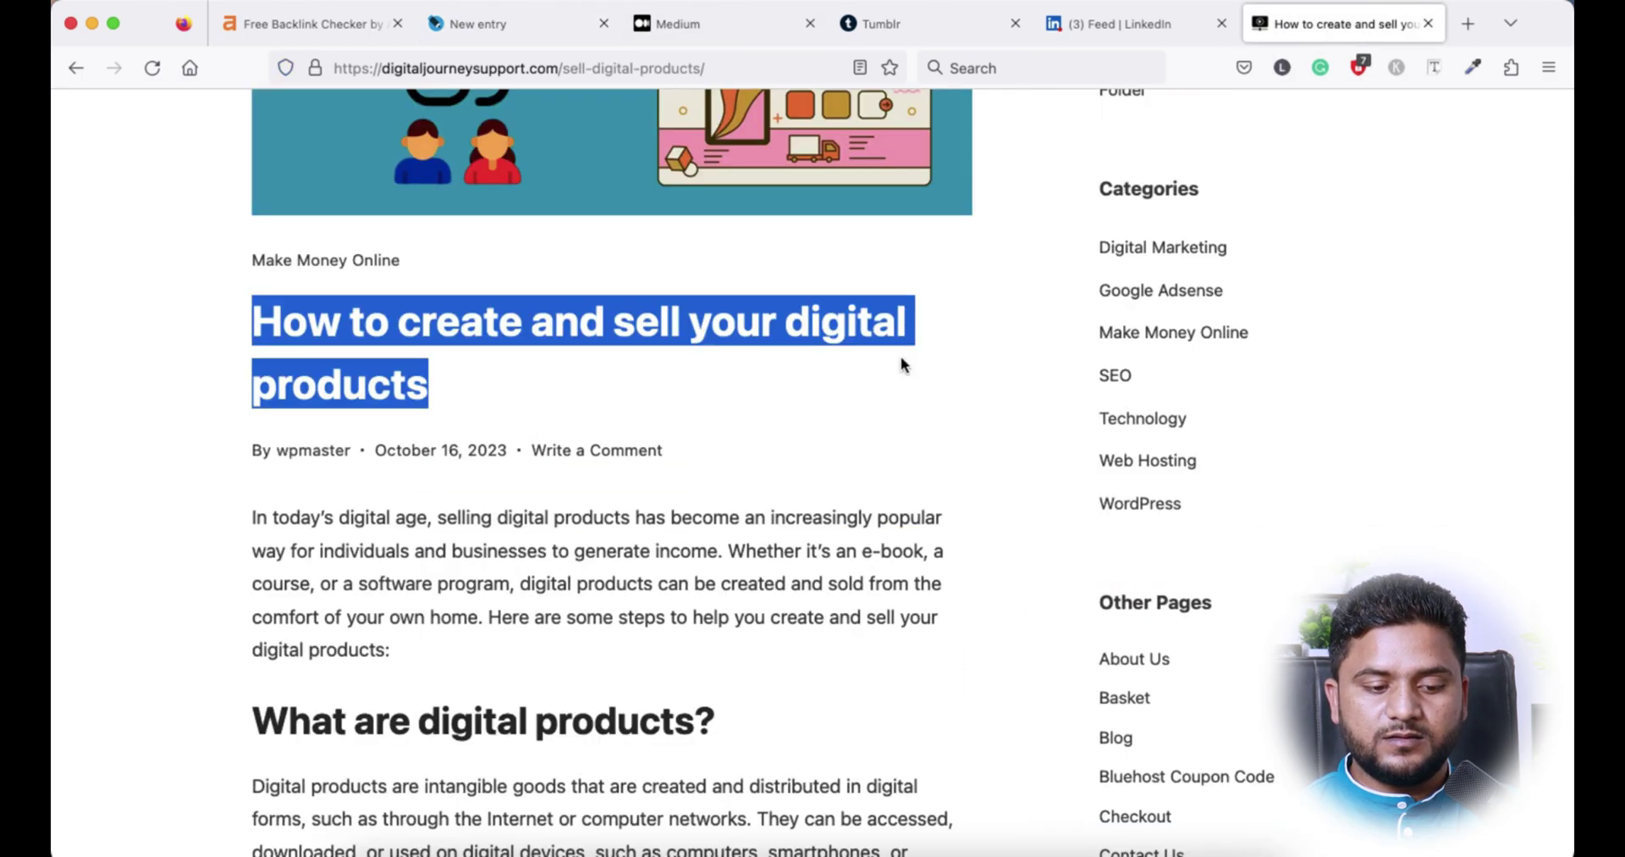
left_click(754, 571)
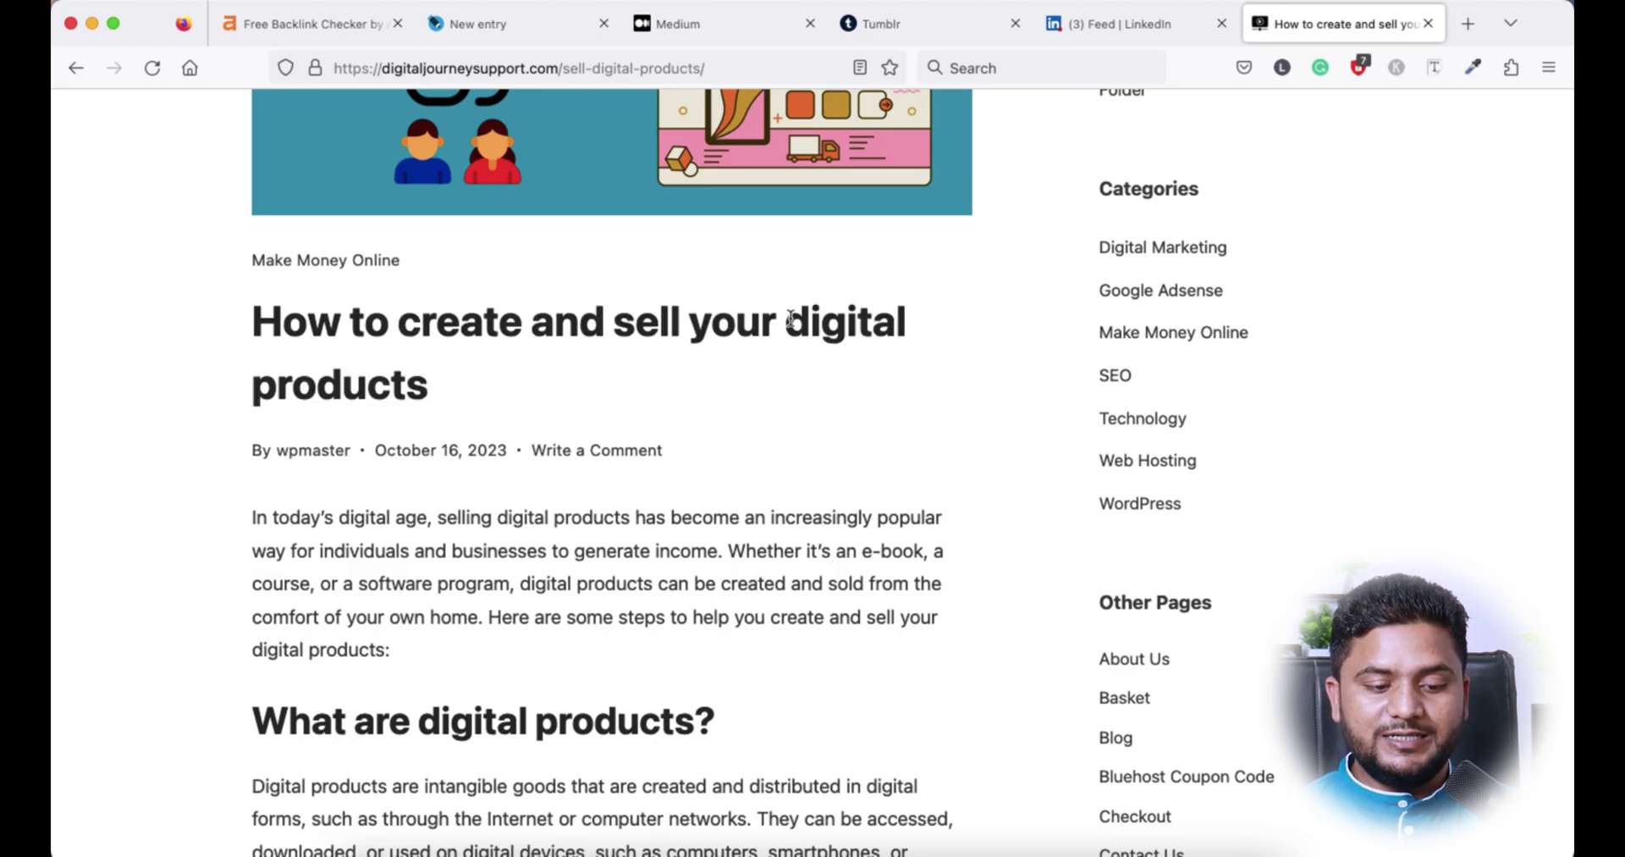
left_click(499, 32)
scroll(595, 388, "down", 2)
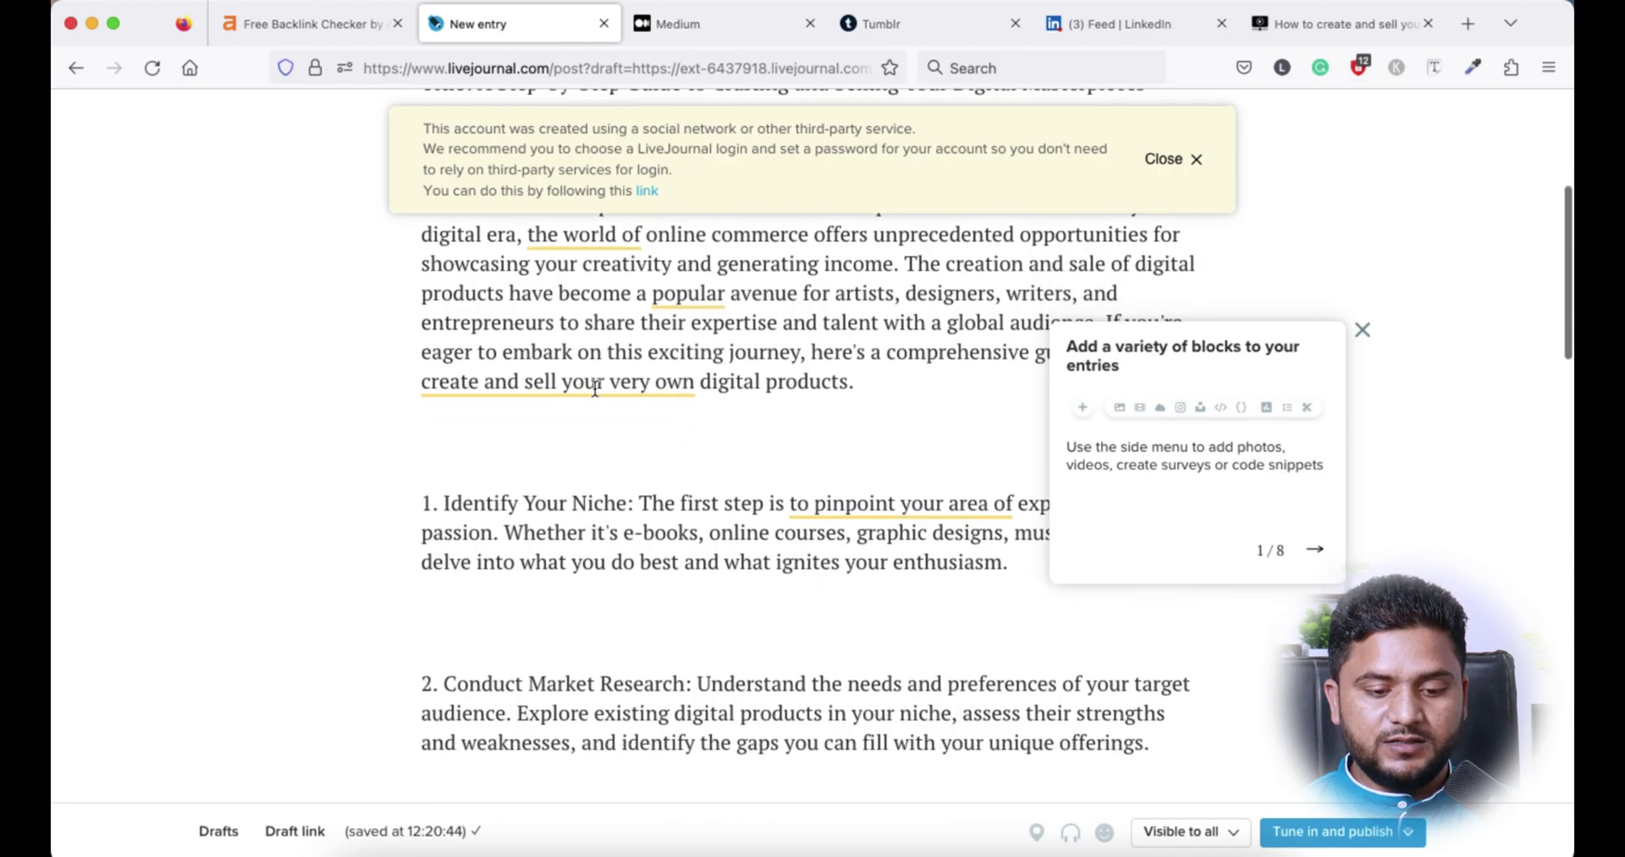
left_click_drag(700, 384, 845, 388)
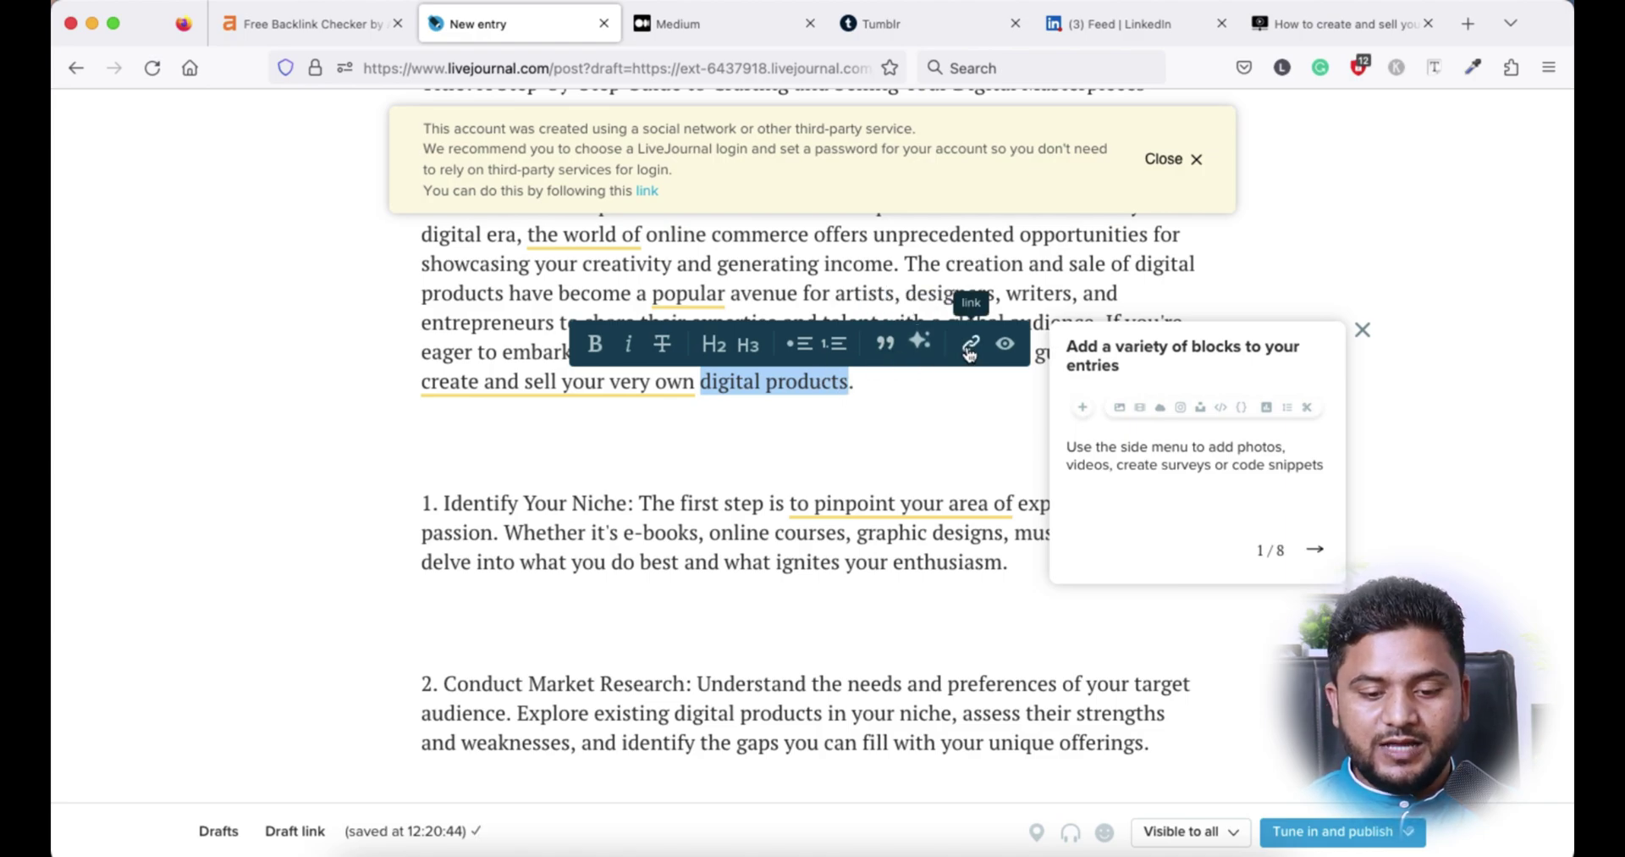
left_click(970, 348)
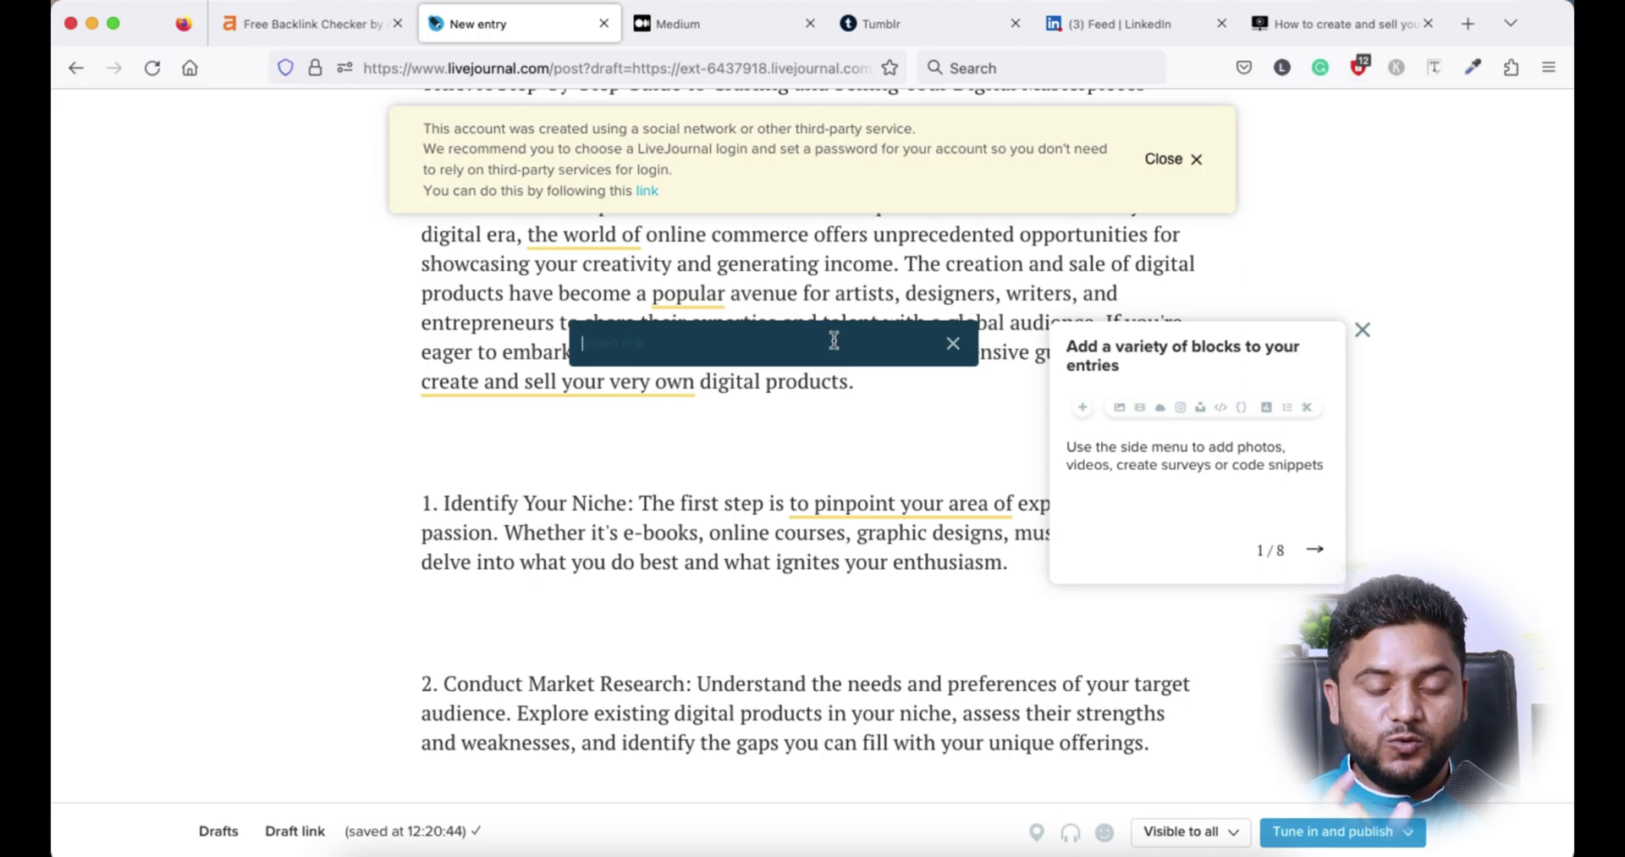
left_click(1342, 17)
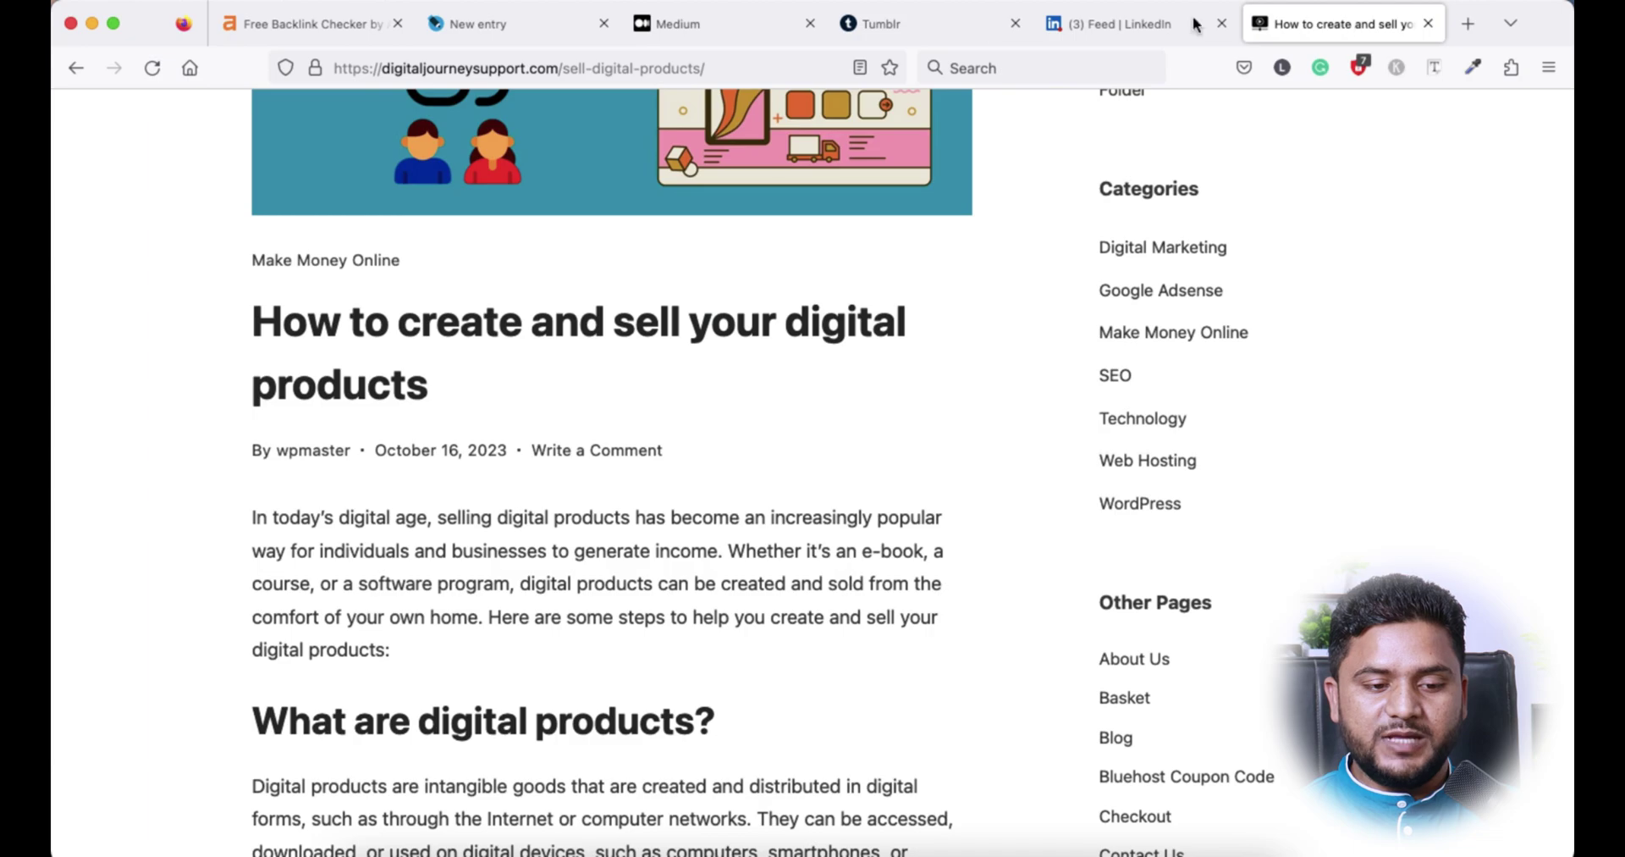
left_click(660, 65)
key("super+c")
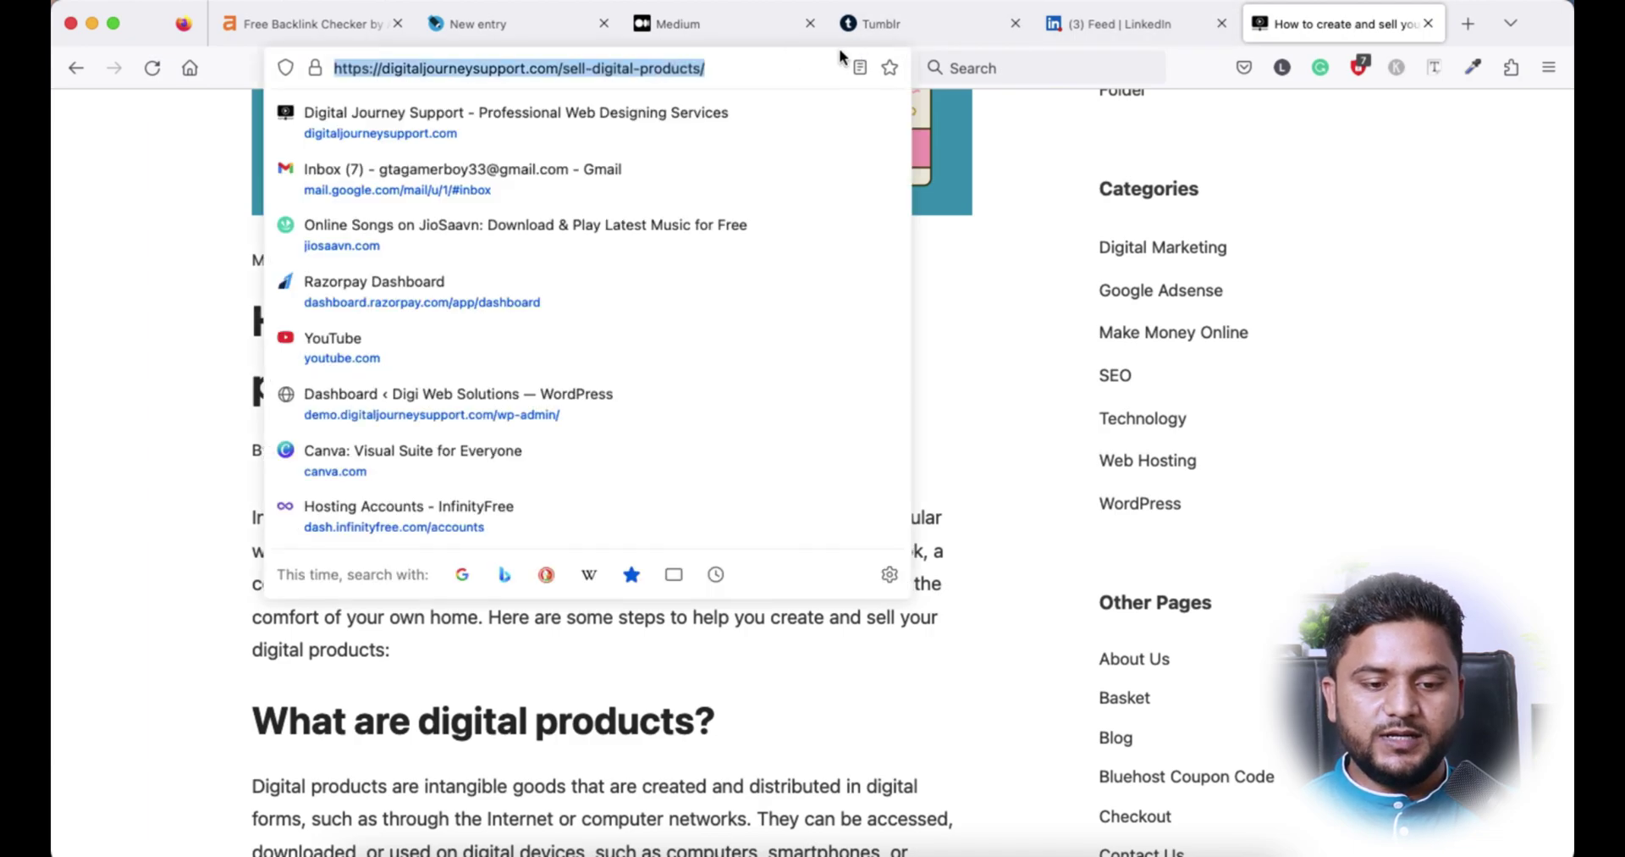
left_click(508, 24)
key("super+v")
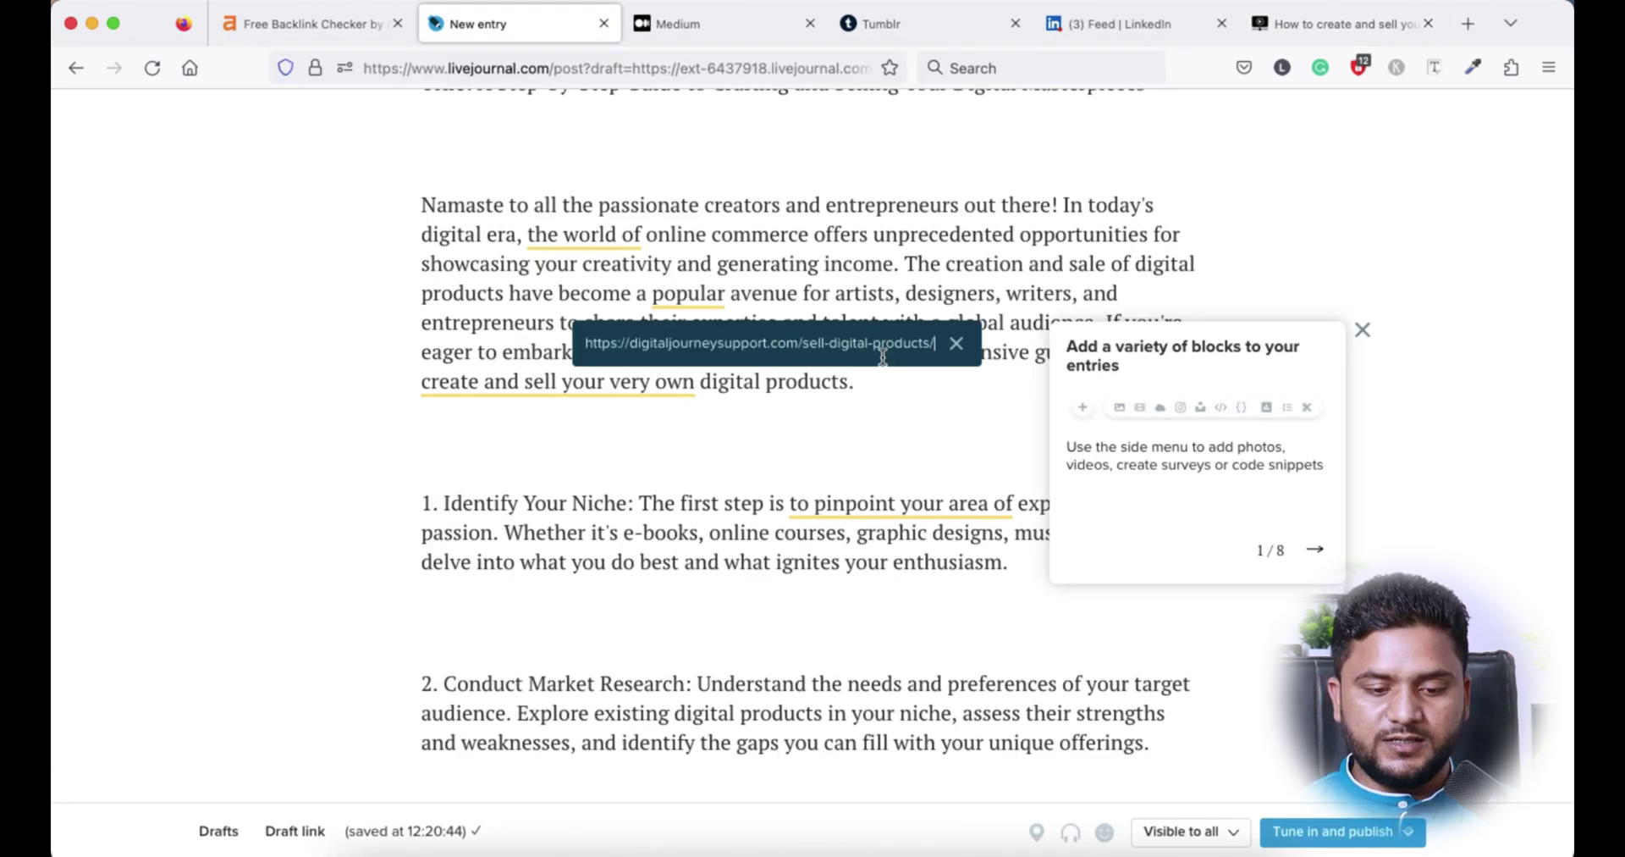
key("Return")
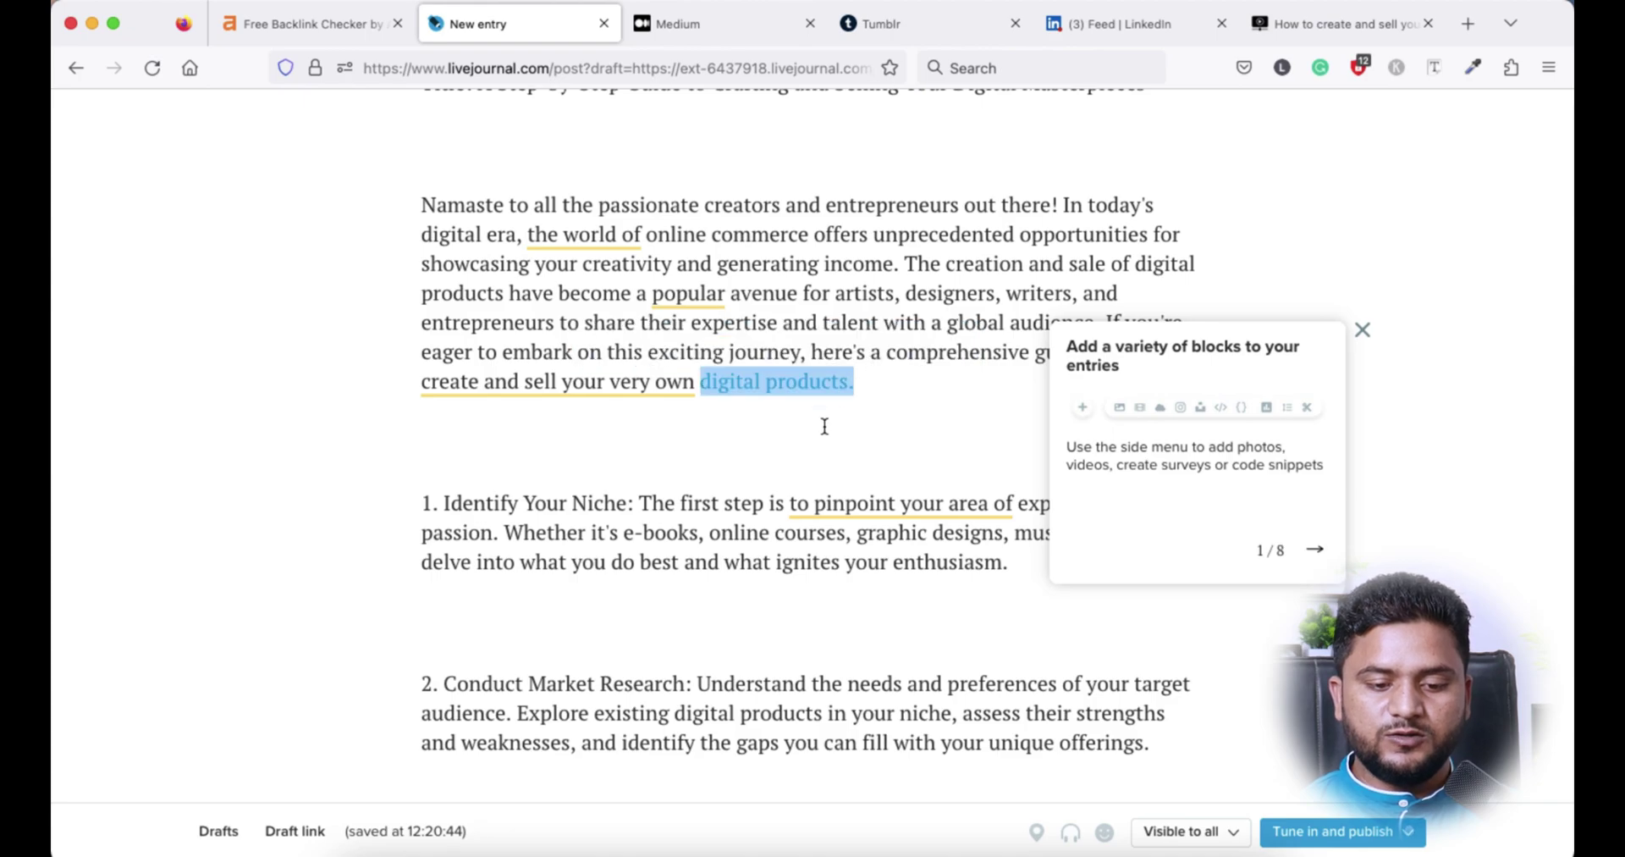
left_click(817, 463)
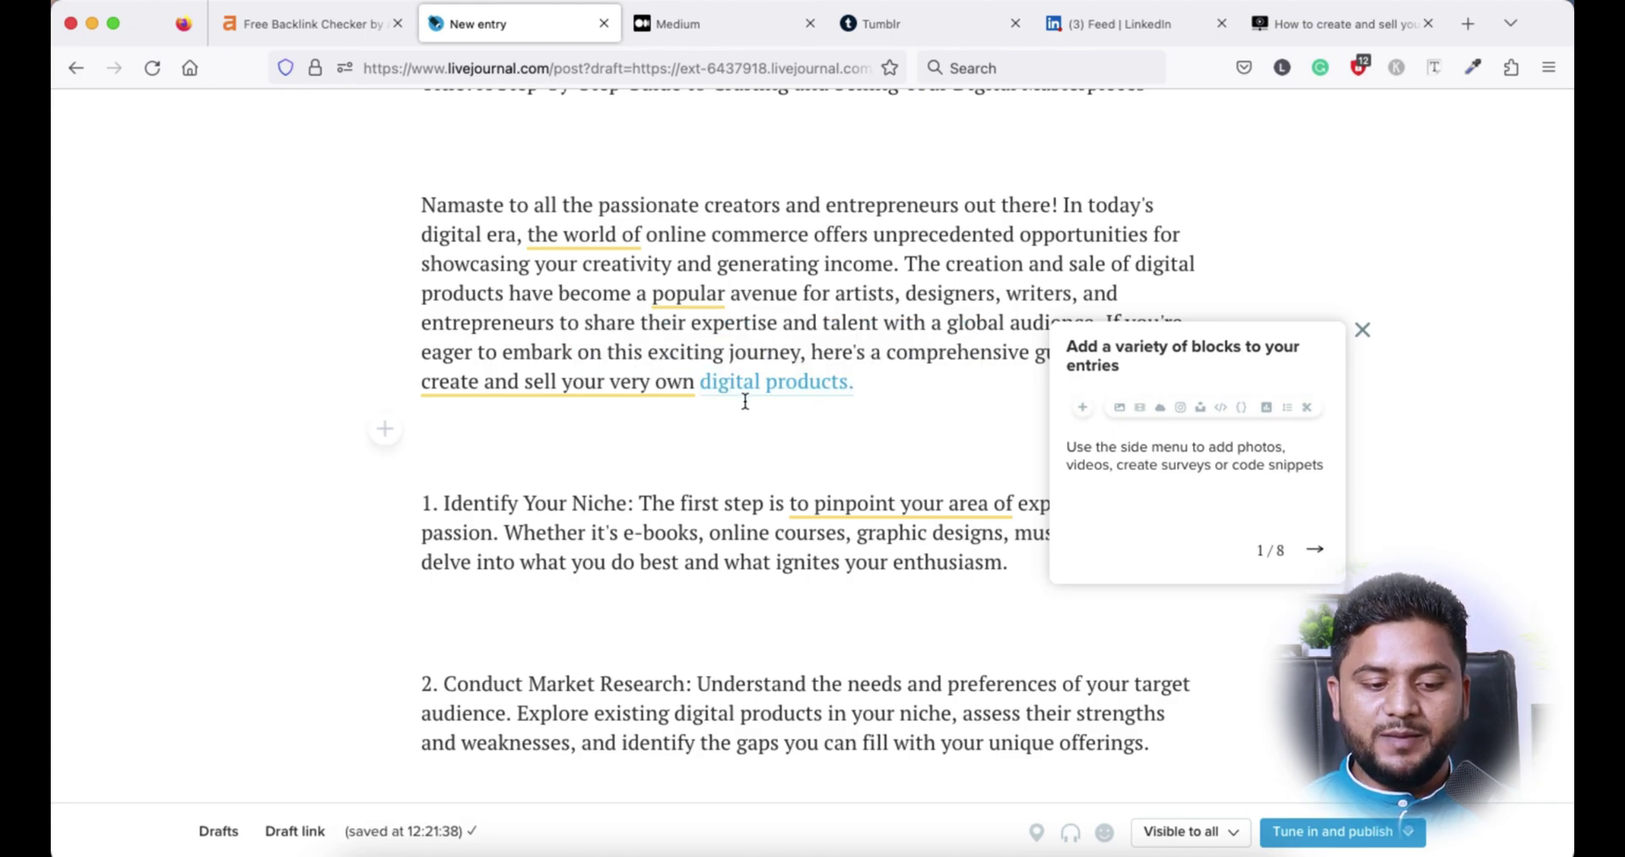
- Publish the LiveJournal entry visible to all, look over the published post, and close it
scroll(739, 482, "down", 20)
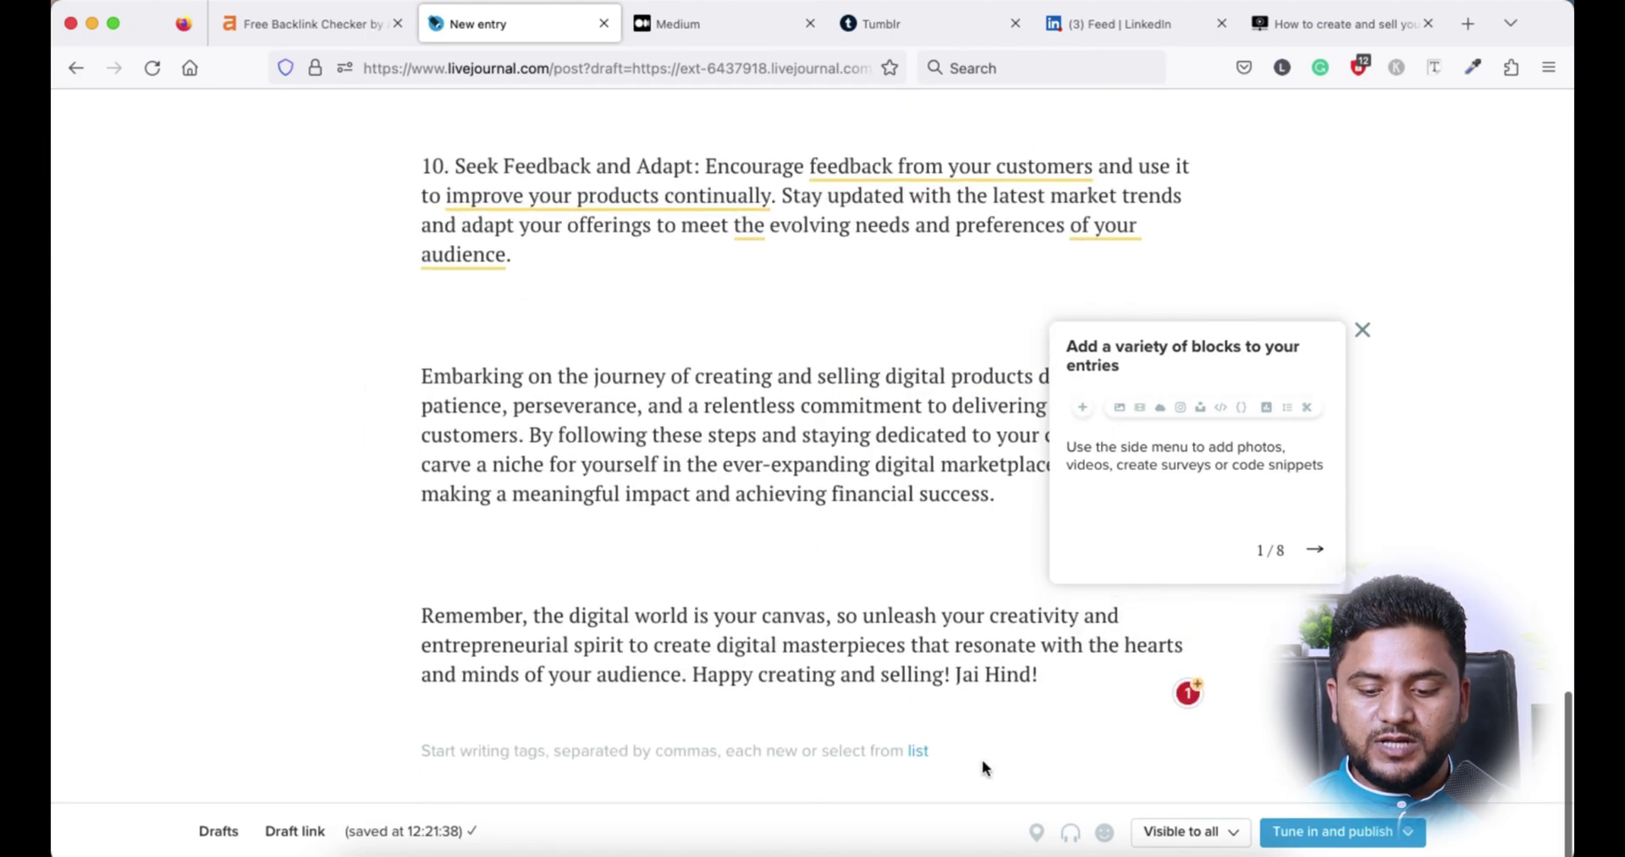
left_click(1335, 833)
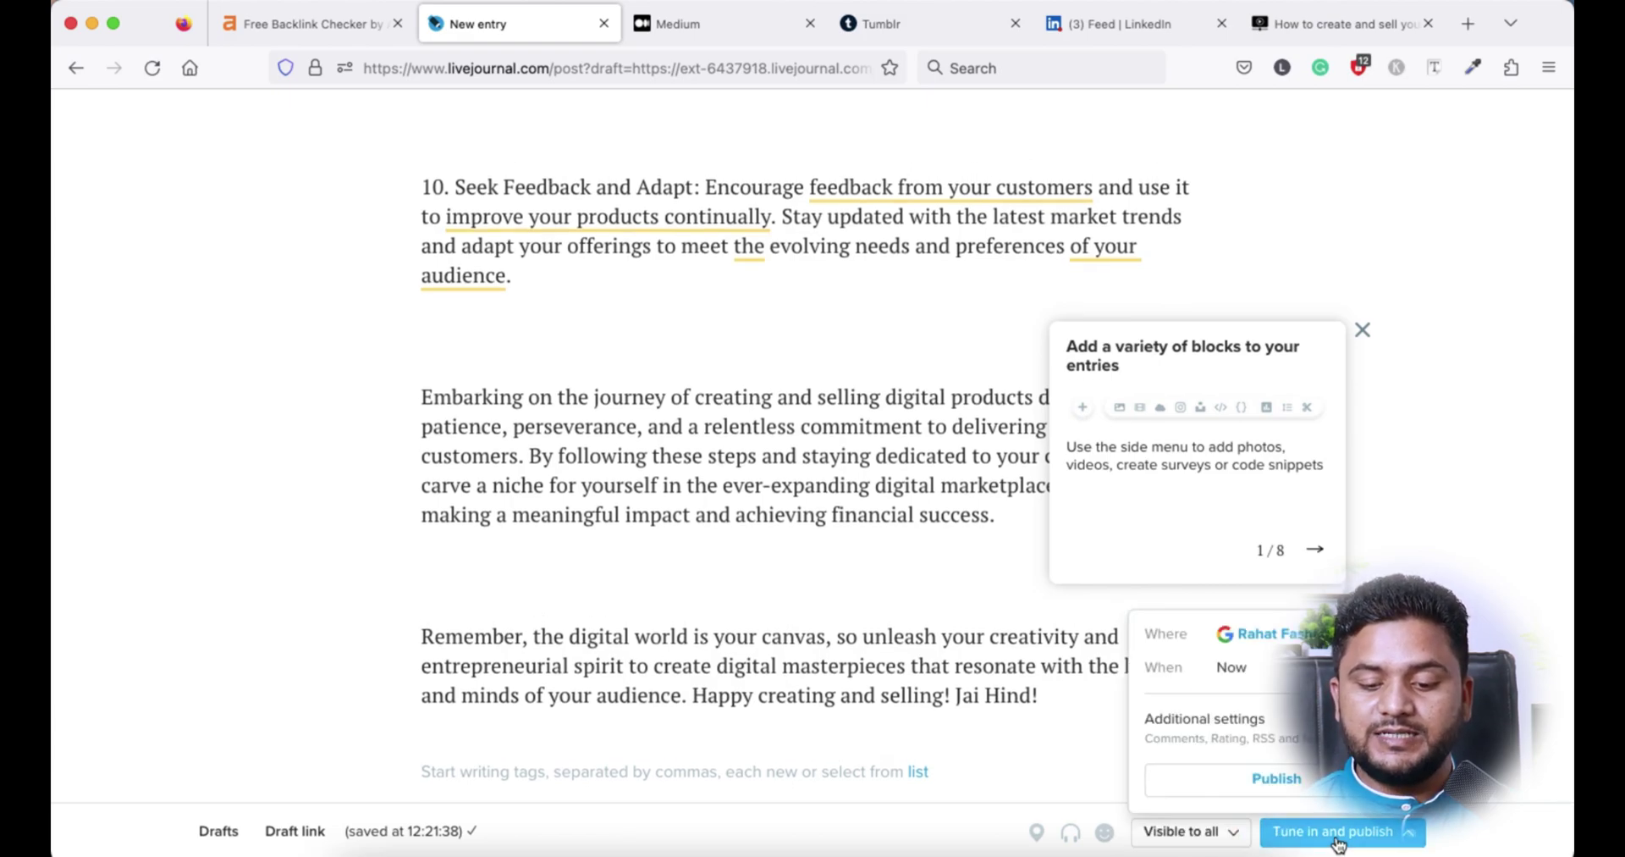
left_click(1274, 777)
scroll(715, 645, "down", 15)
scroll(715, 642, "up", 5)
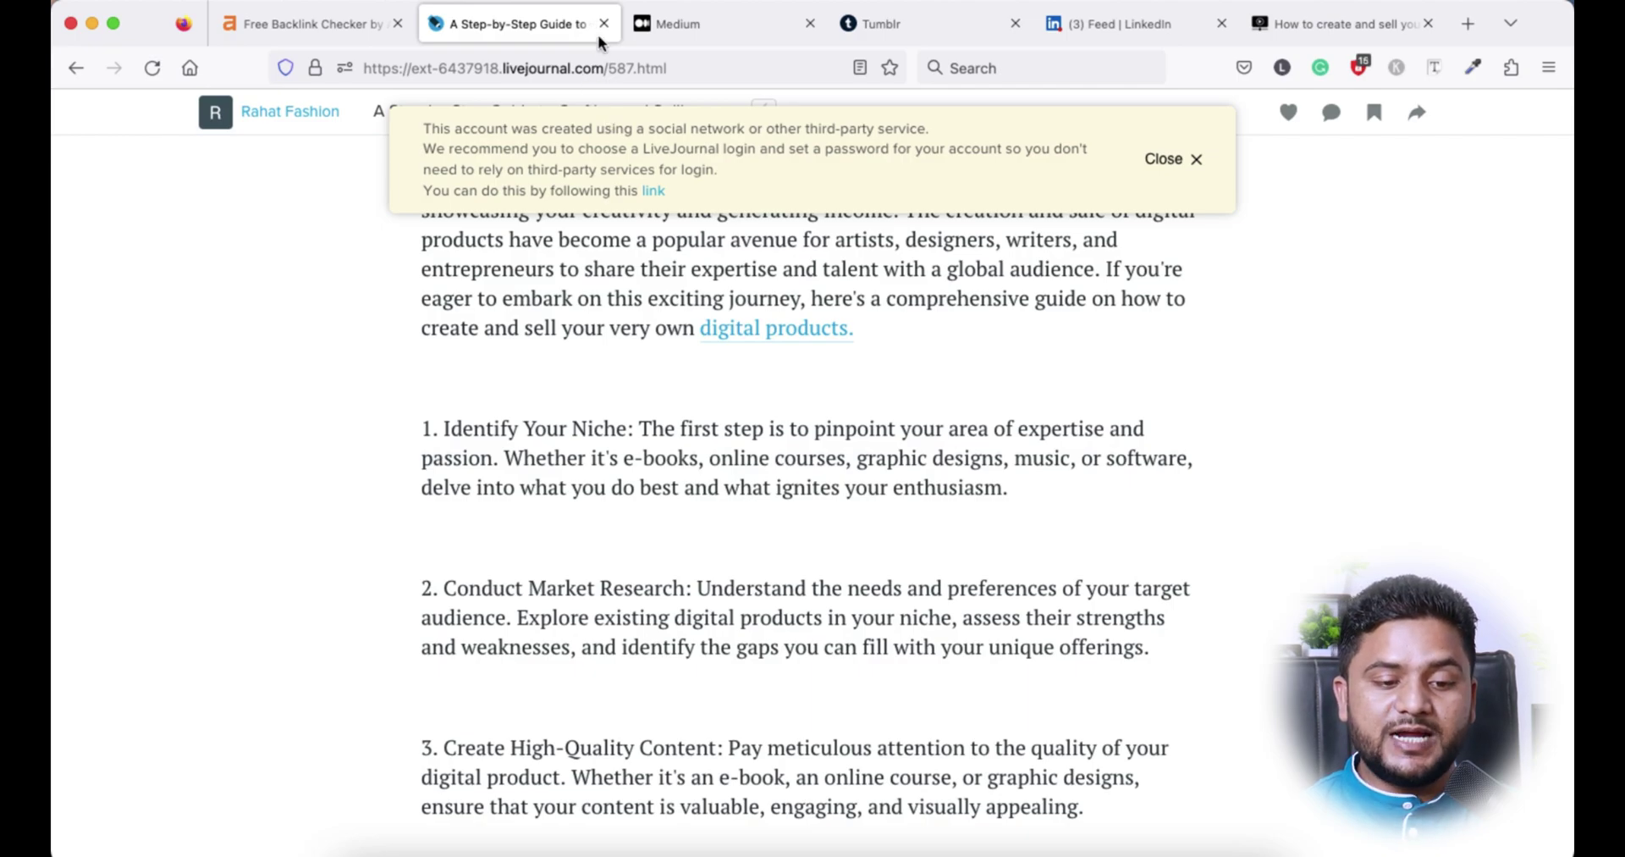
left_click(606, 25)
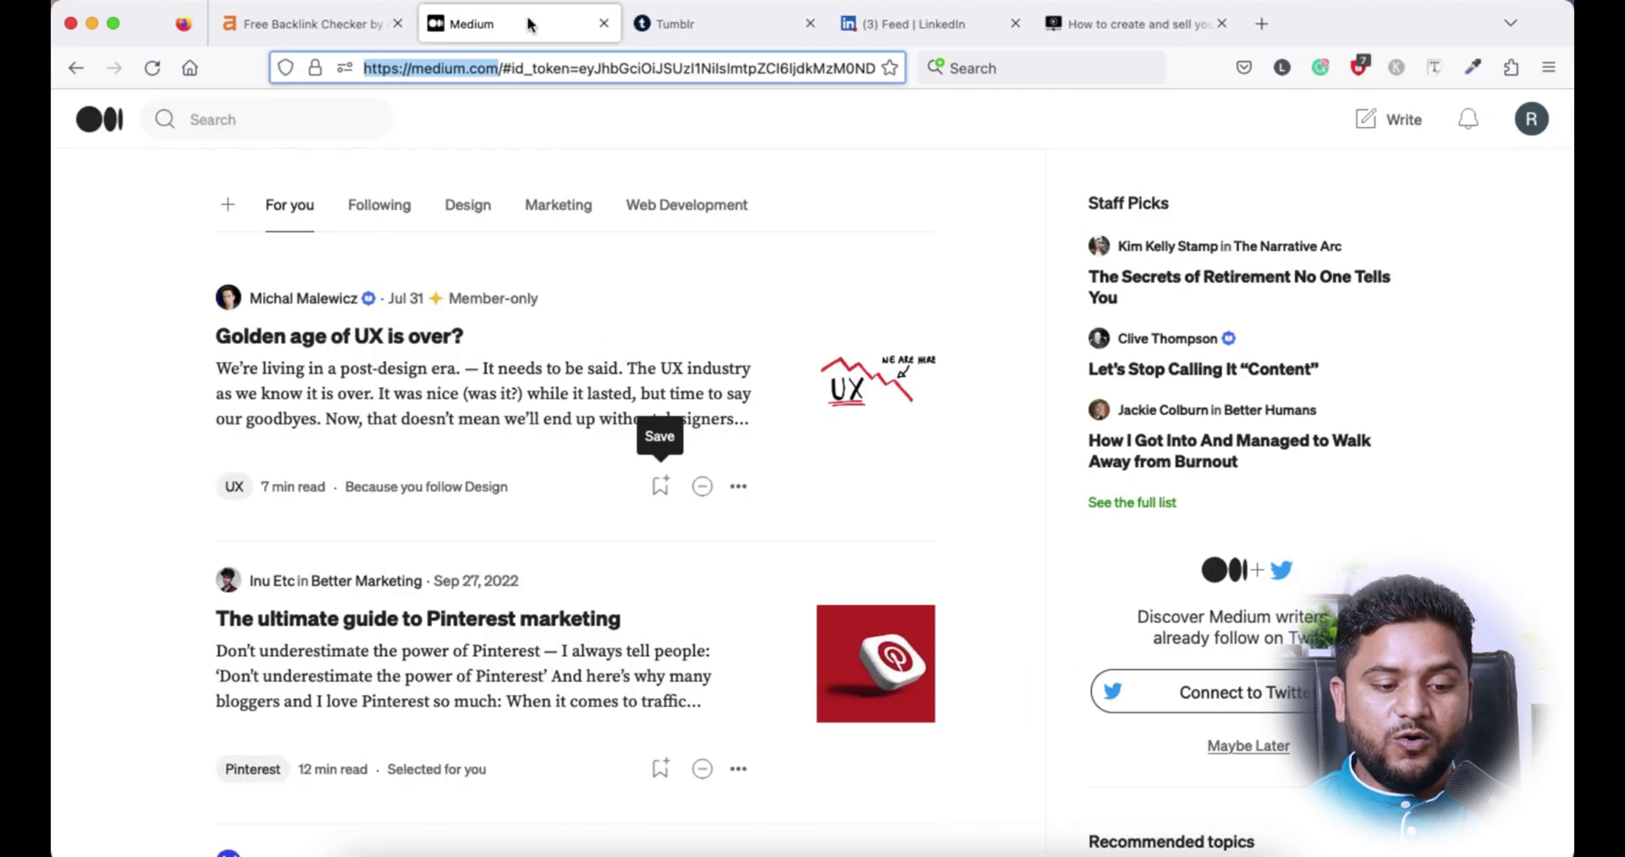
- Start a Medium story titled "A Step-by-Step Guide to Crafting and Selling Your Digital Masterpieces" and paste the blog post as its body
left_click(521, 106)
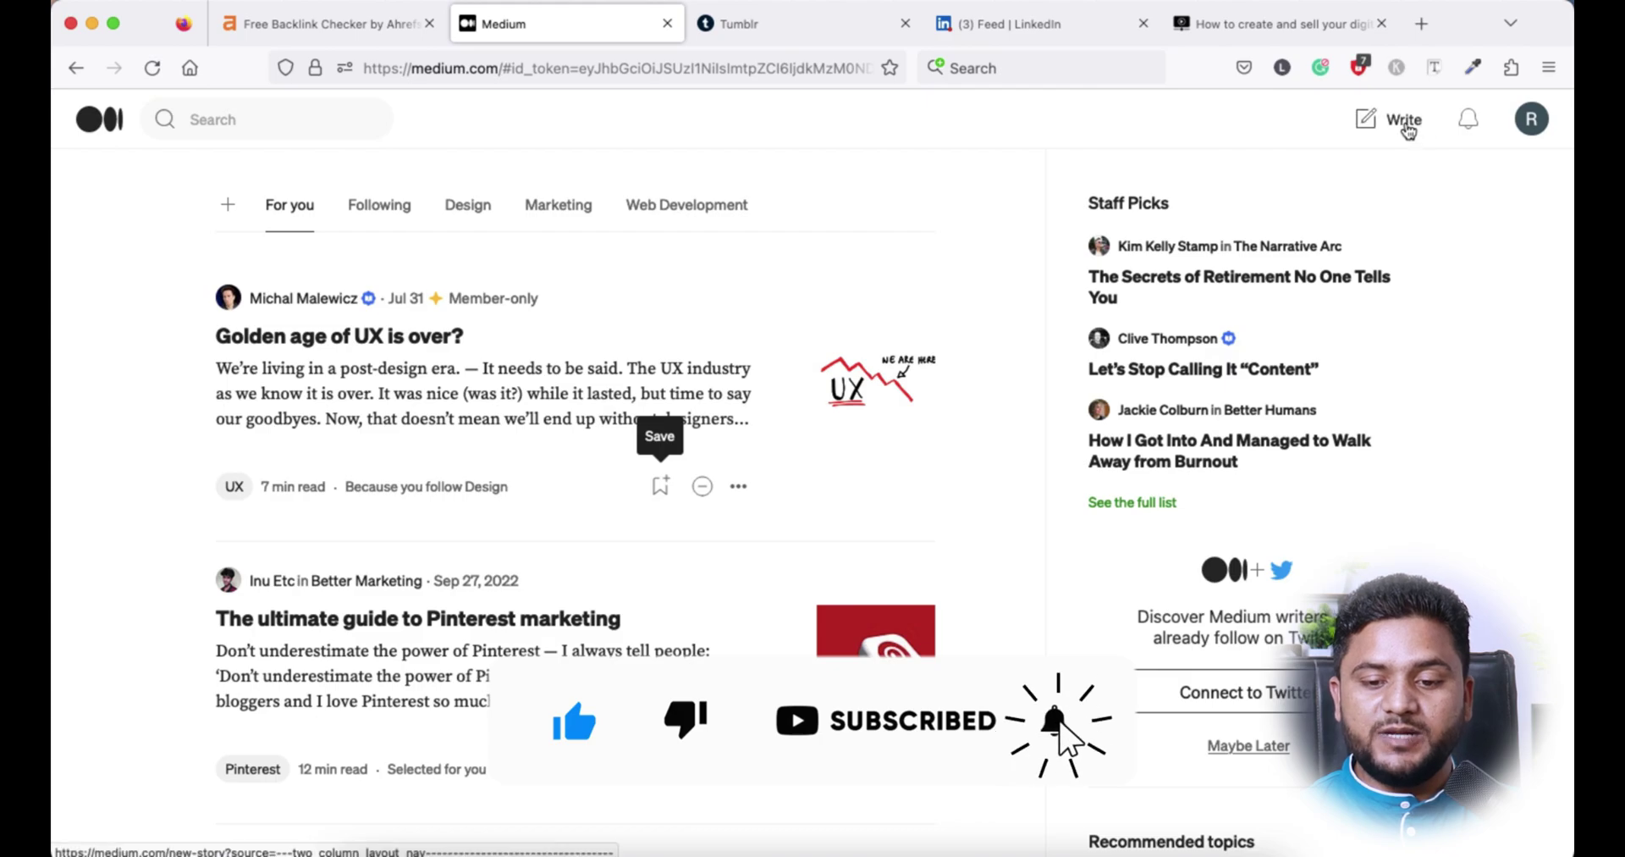
left_click(1405, 123)
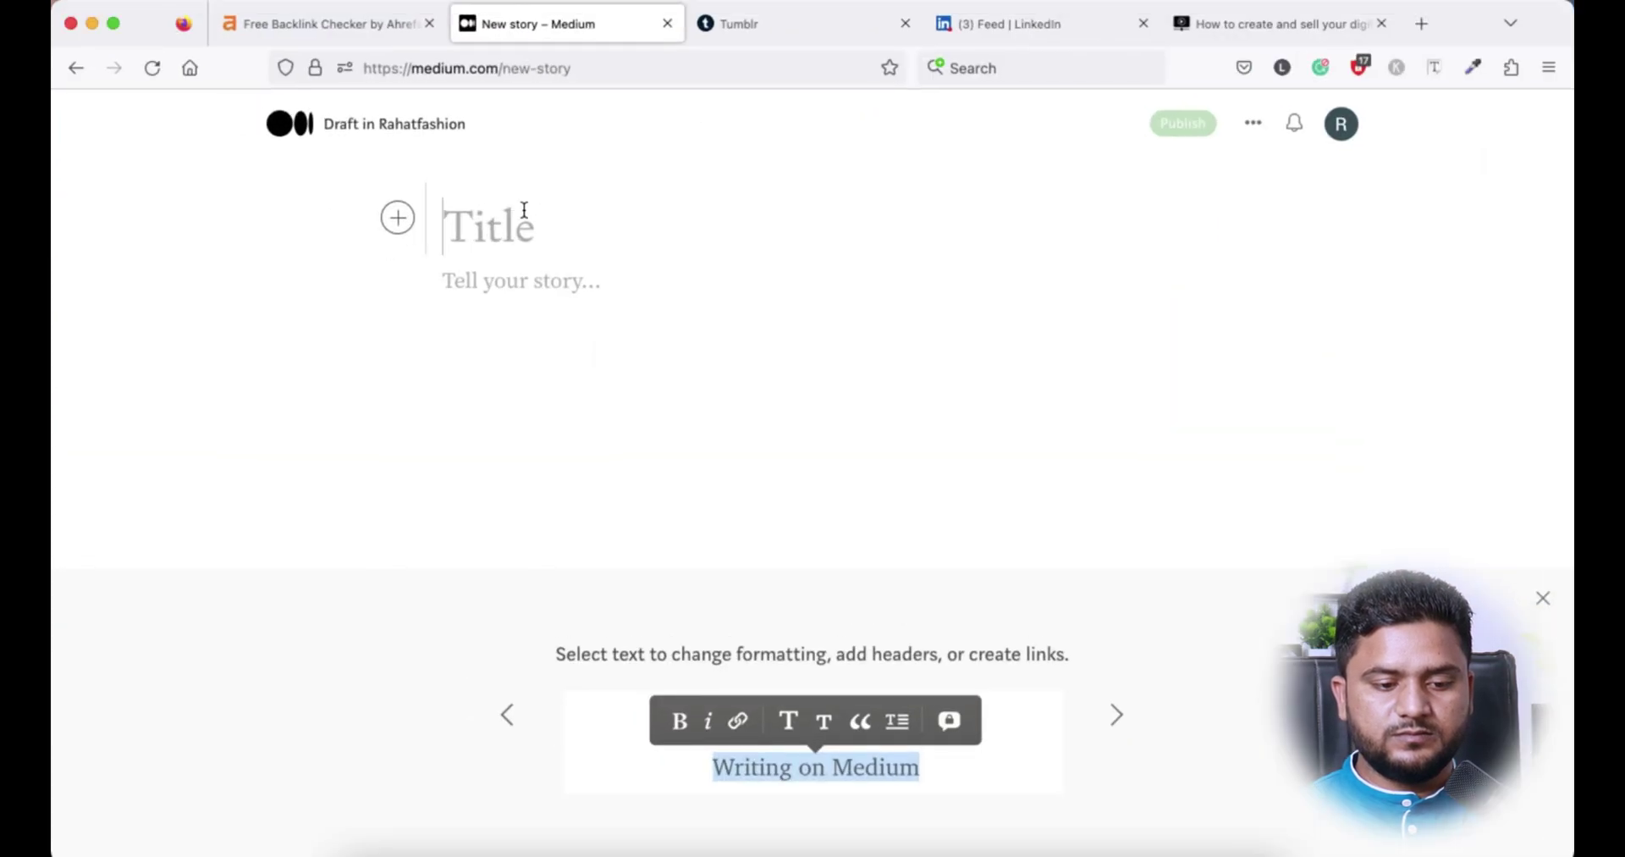
type("A Step-by-Step Guide to Crafting and Selling Your Digital Masterpieces")
left_click(465, 343)
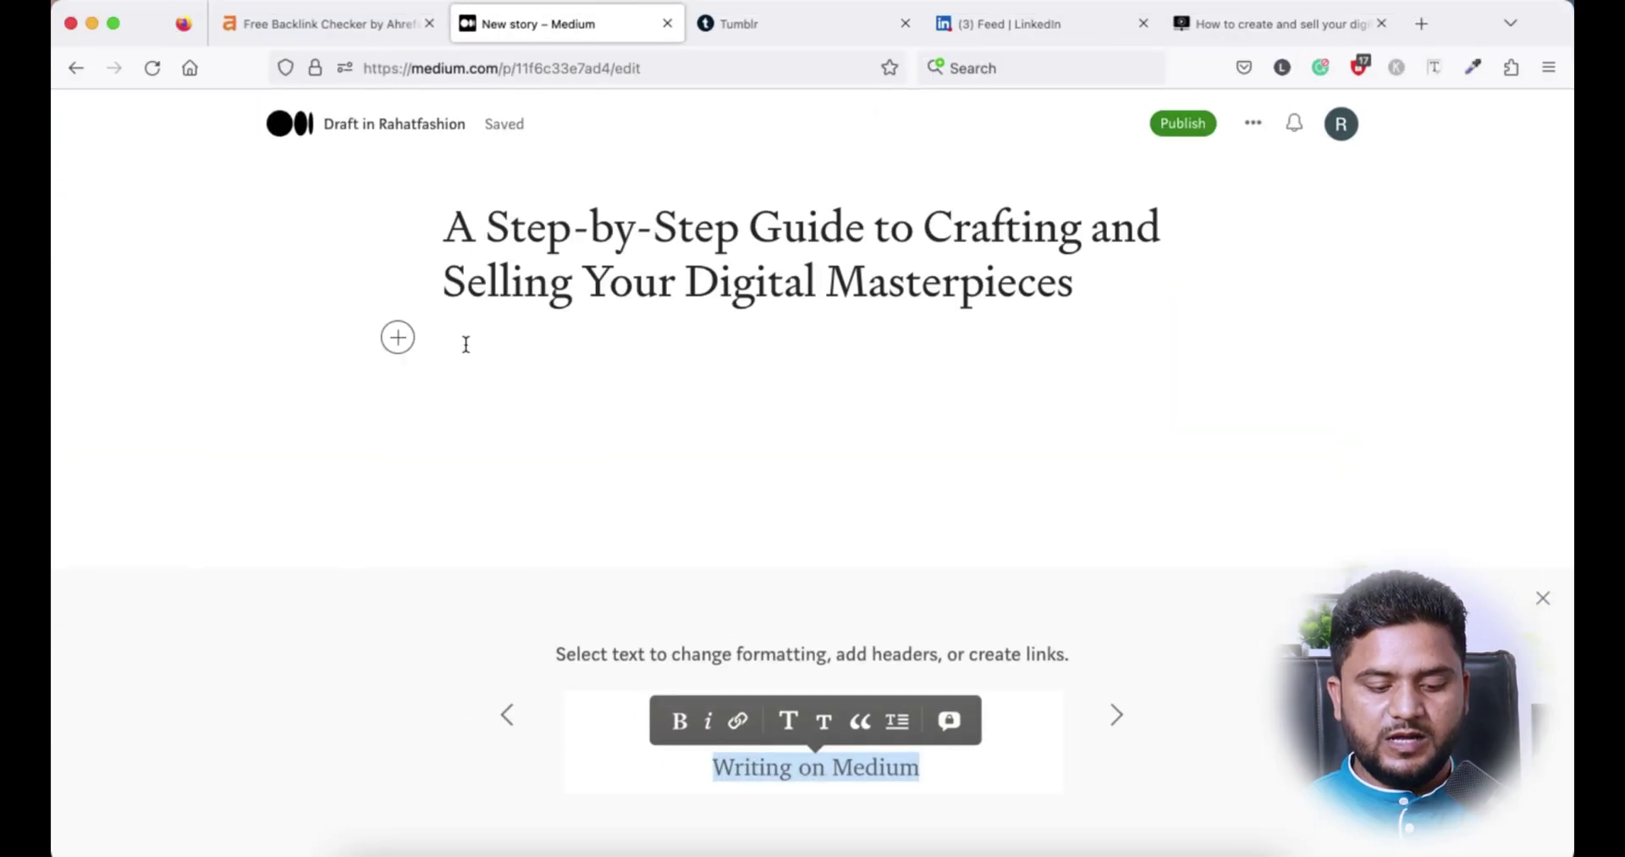
key("super+v")
scroll(709, 336, "up", 15)
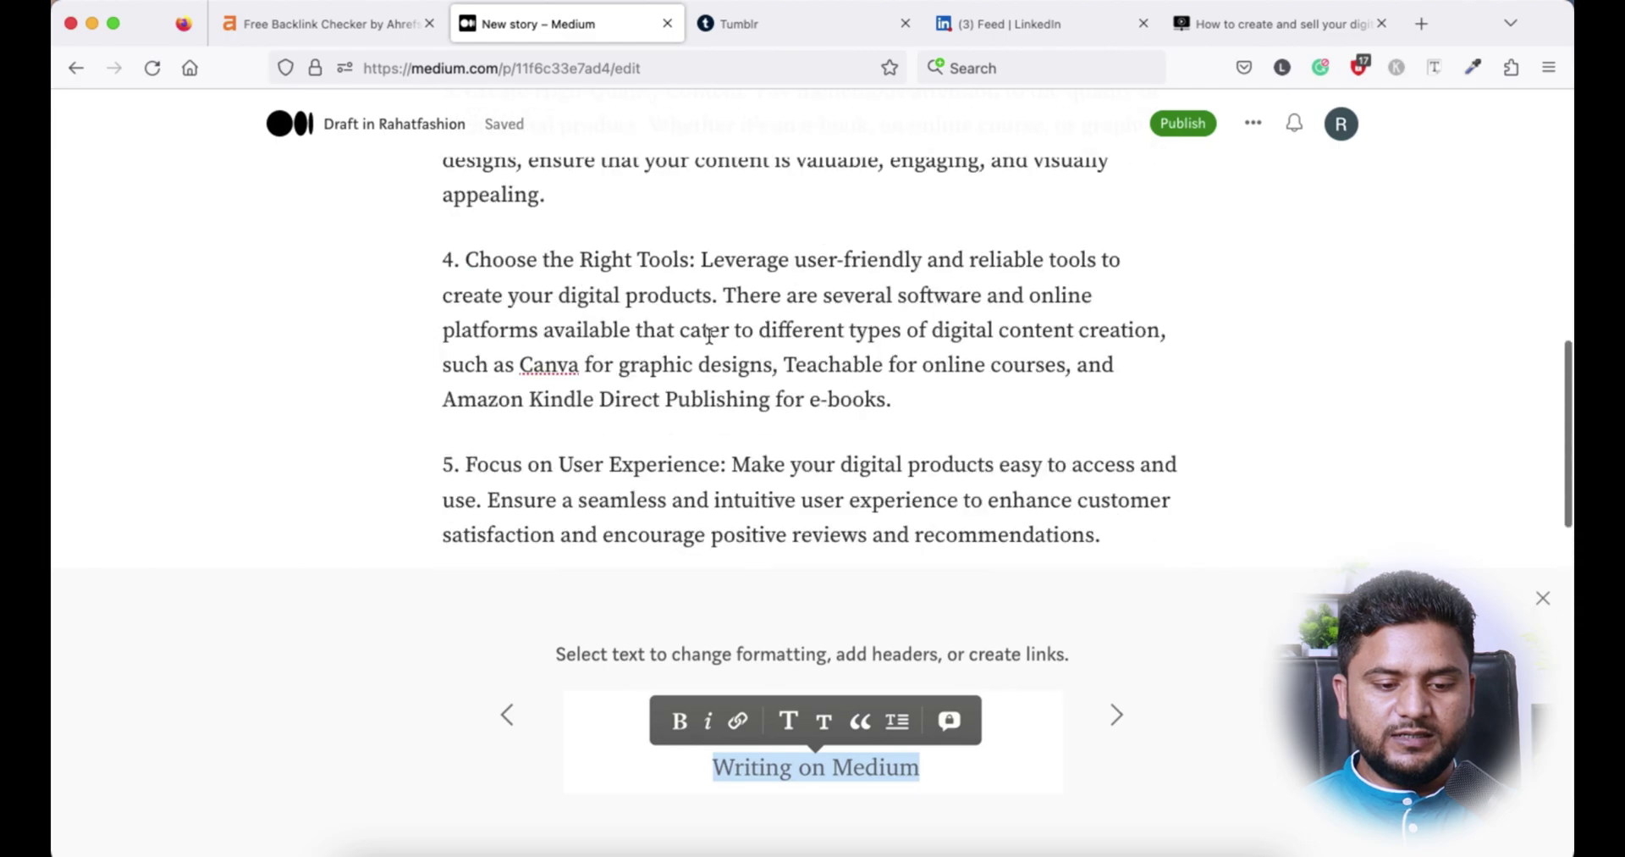
scroll(708, 336, "up", 3)
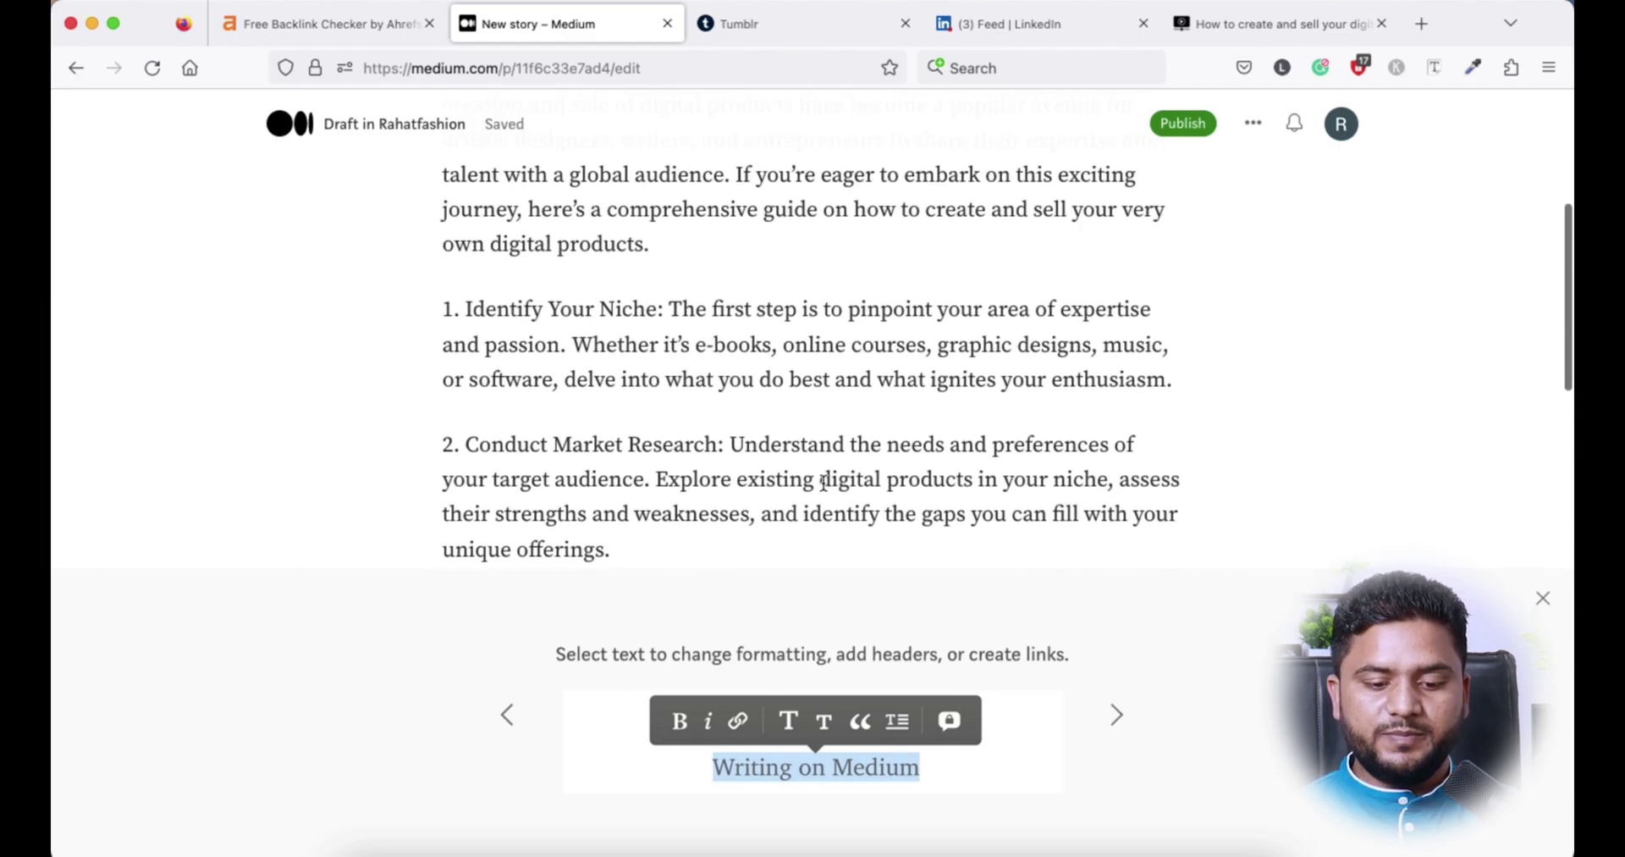
left_click(1301, 24)
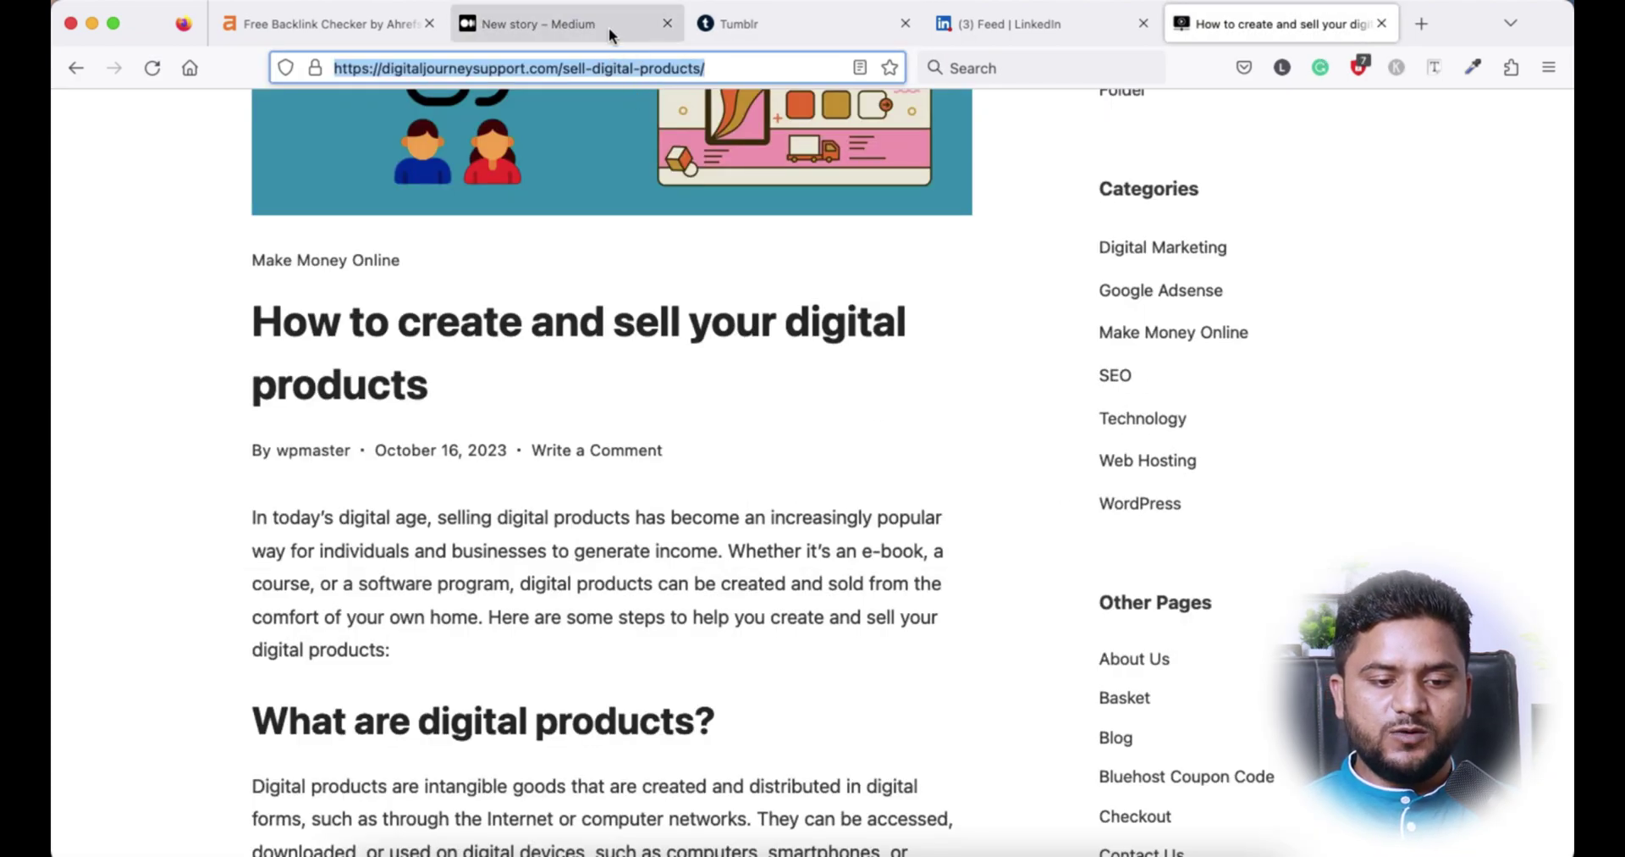
left_click(557, 15)
key("super+k")
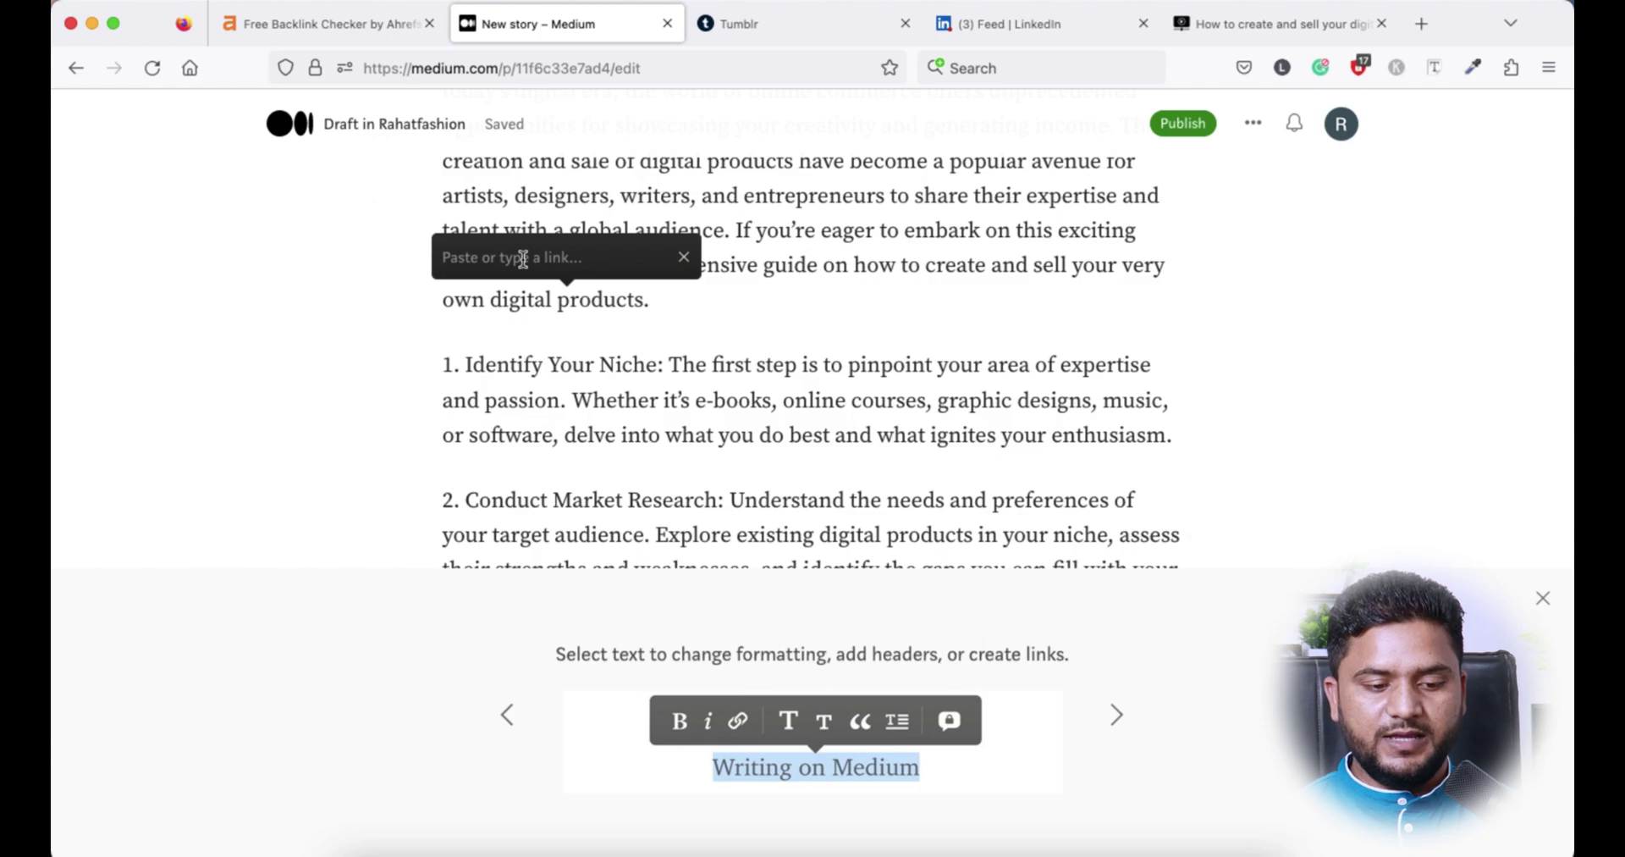
key("super+v")
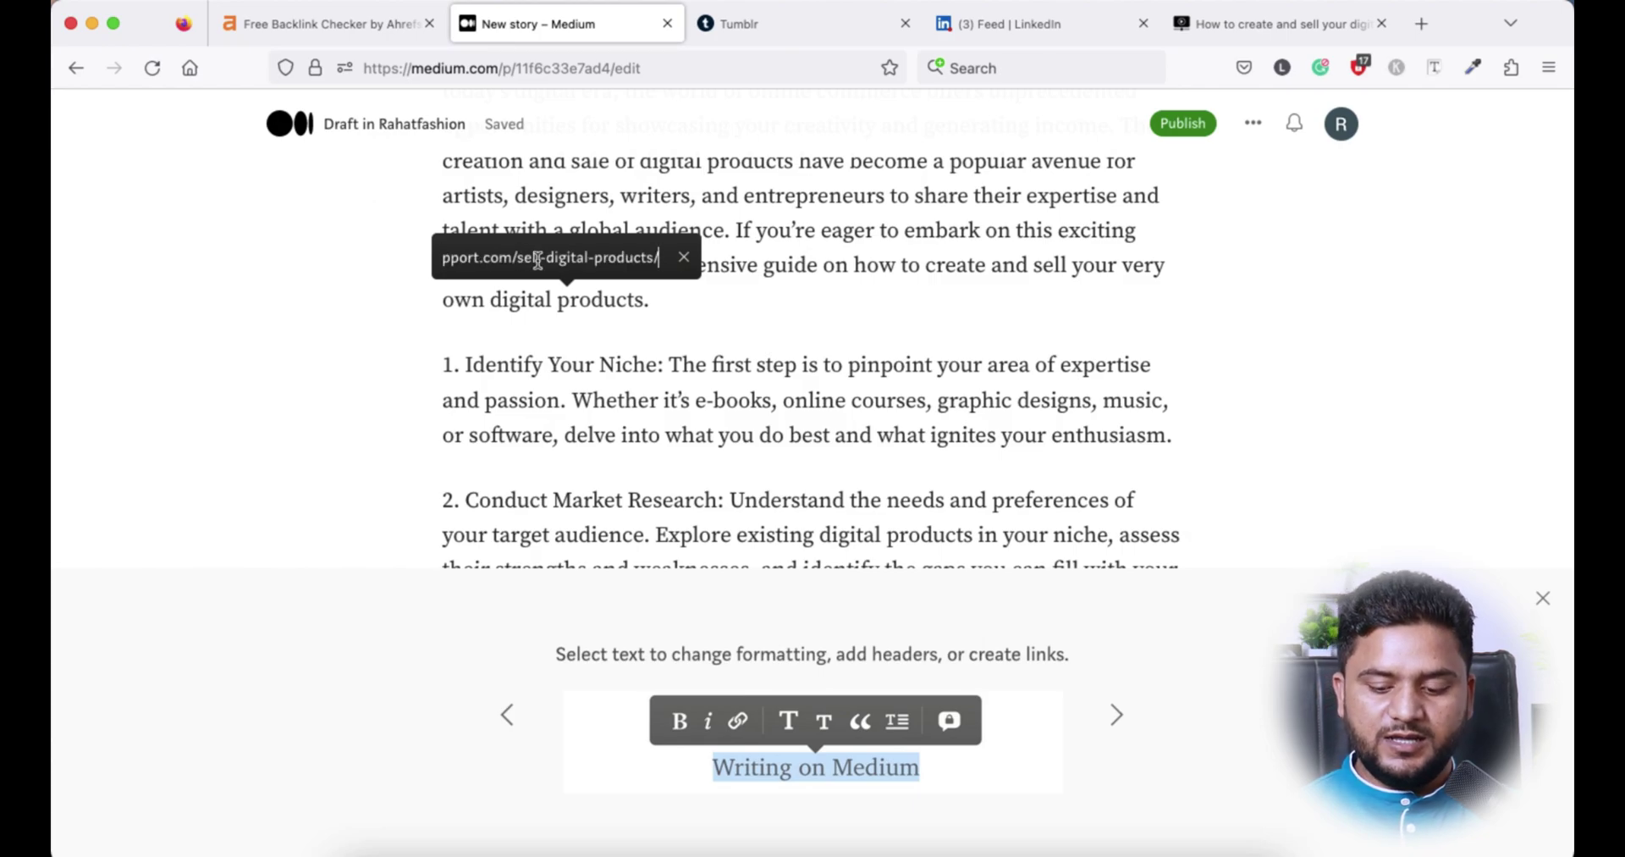
key("Return")
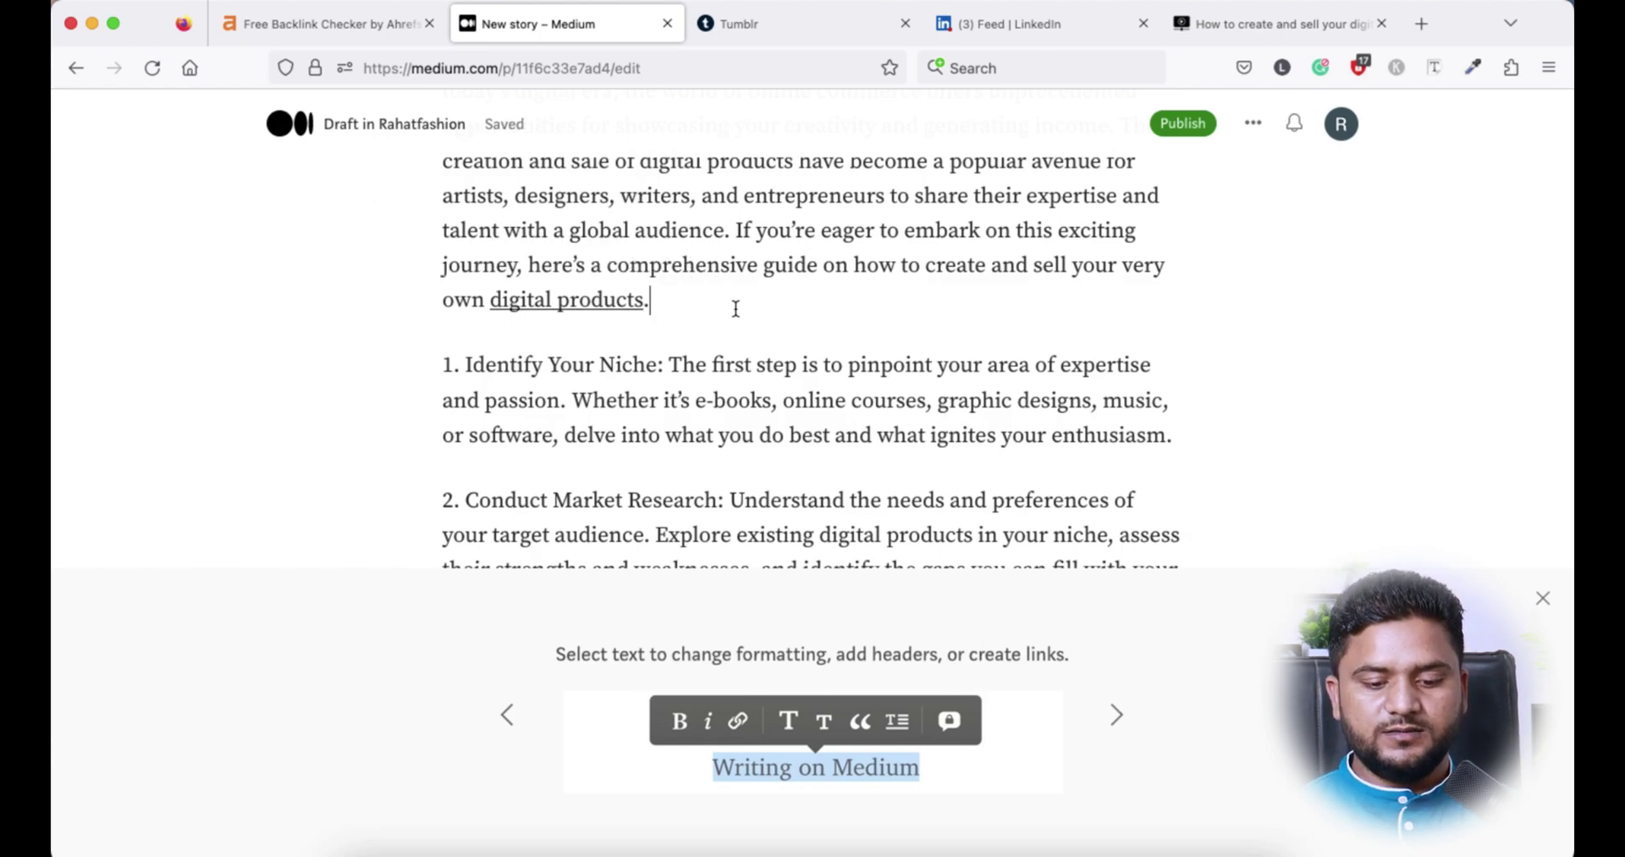
- Publish the Medium story with the topics Woocommerce, E Store and Online Shopping Website
left_click(1184, 124)
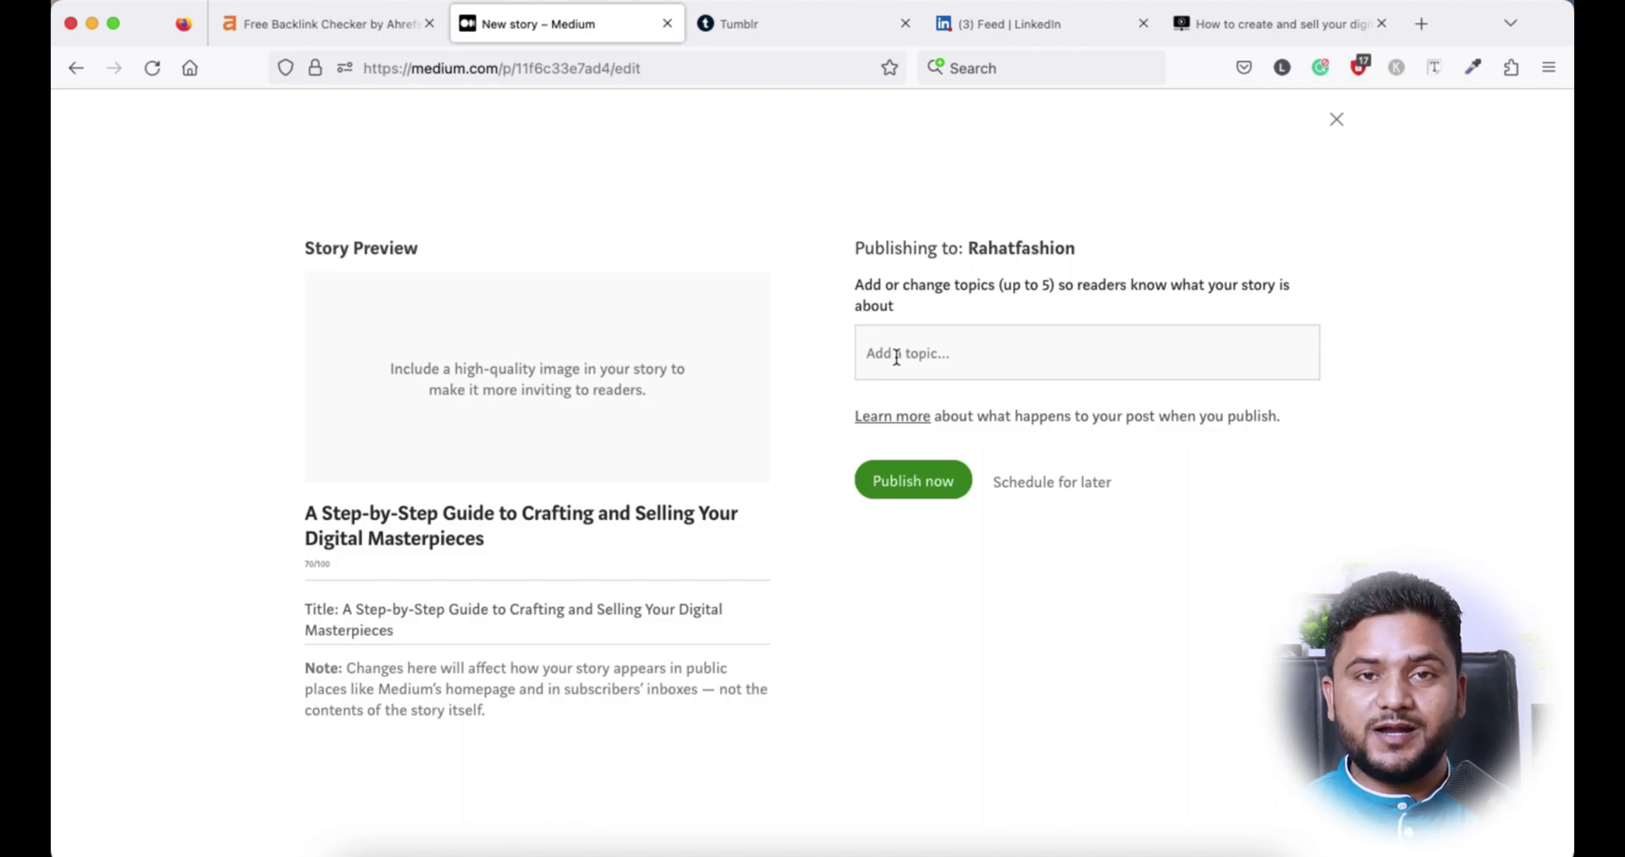
type("woo")
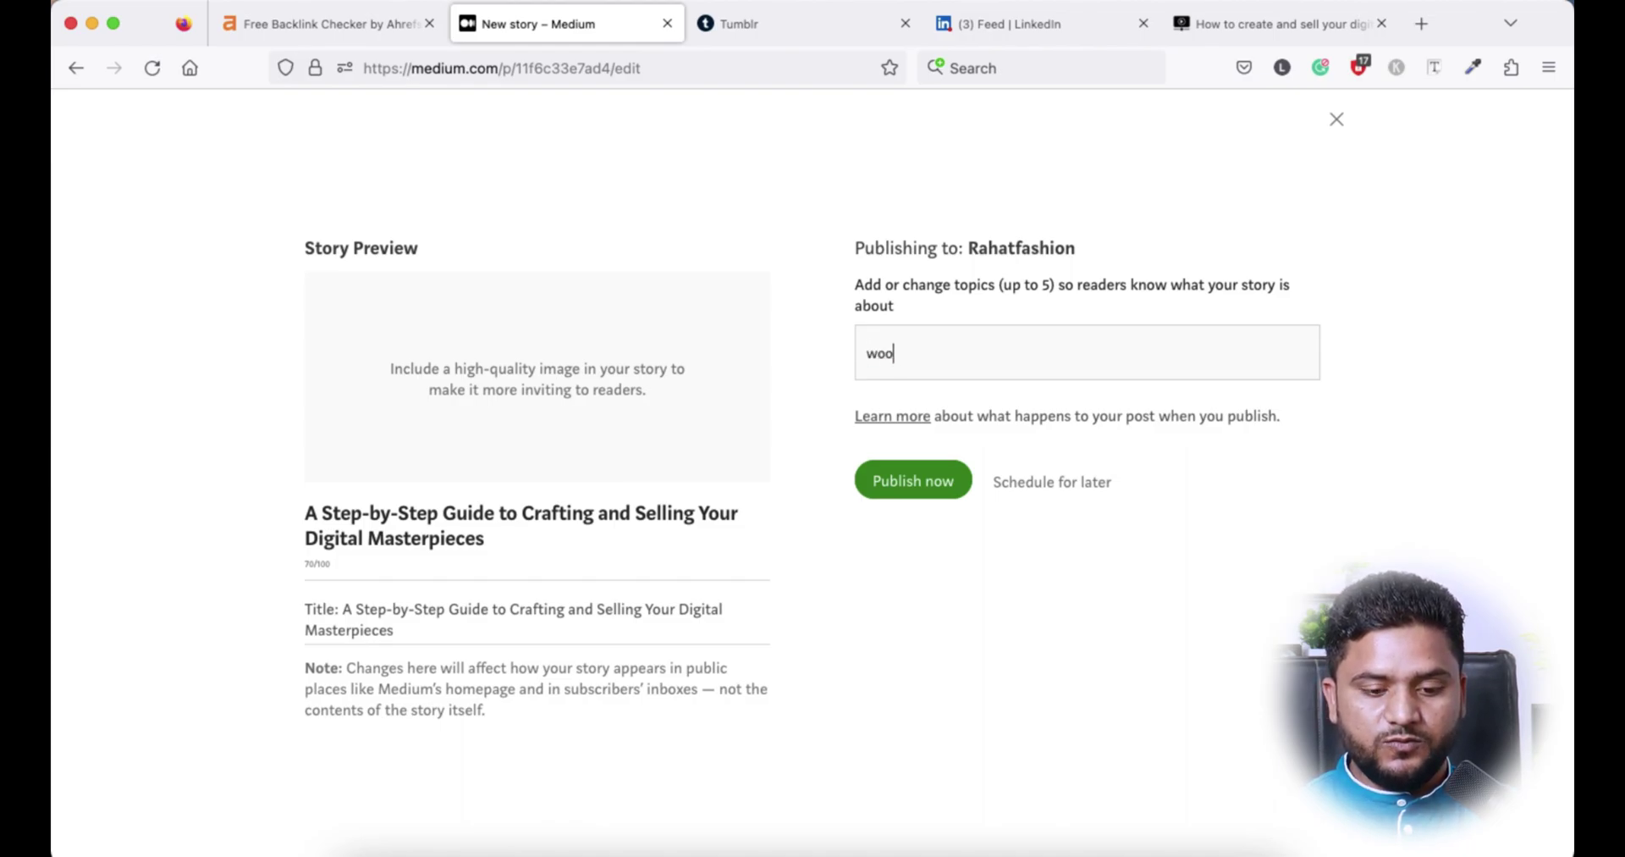
type("commerce")
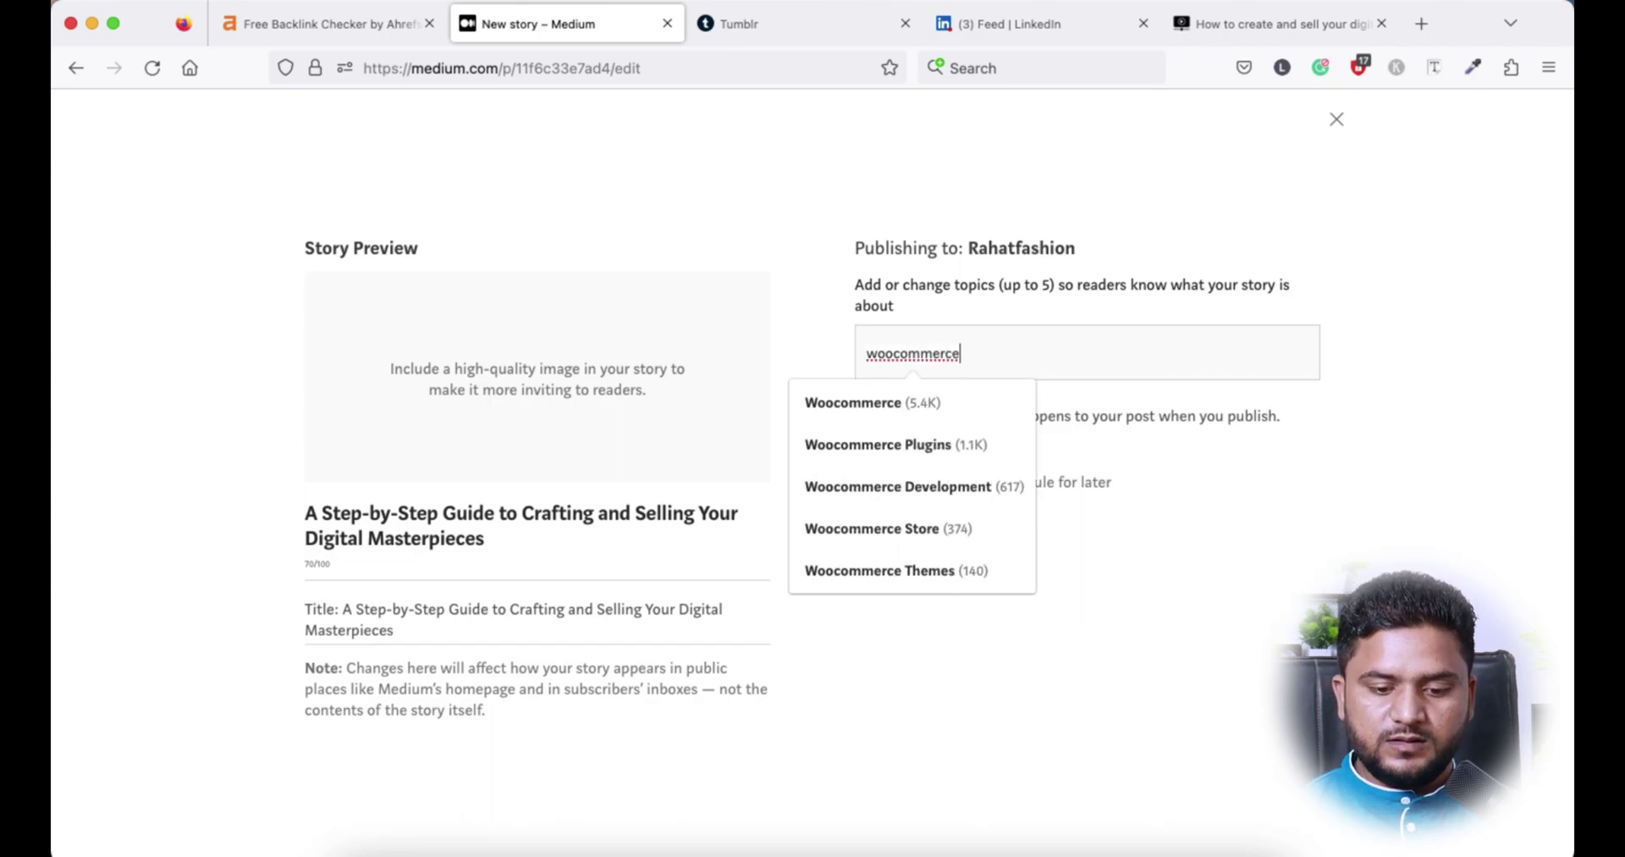
left_click(838, 414)
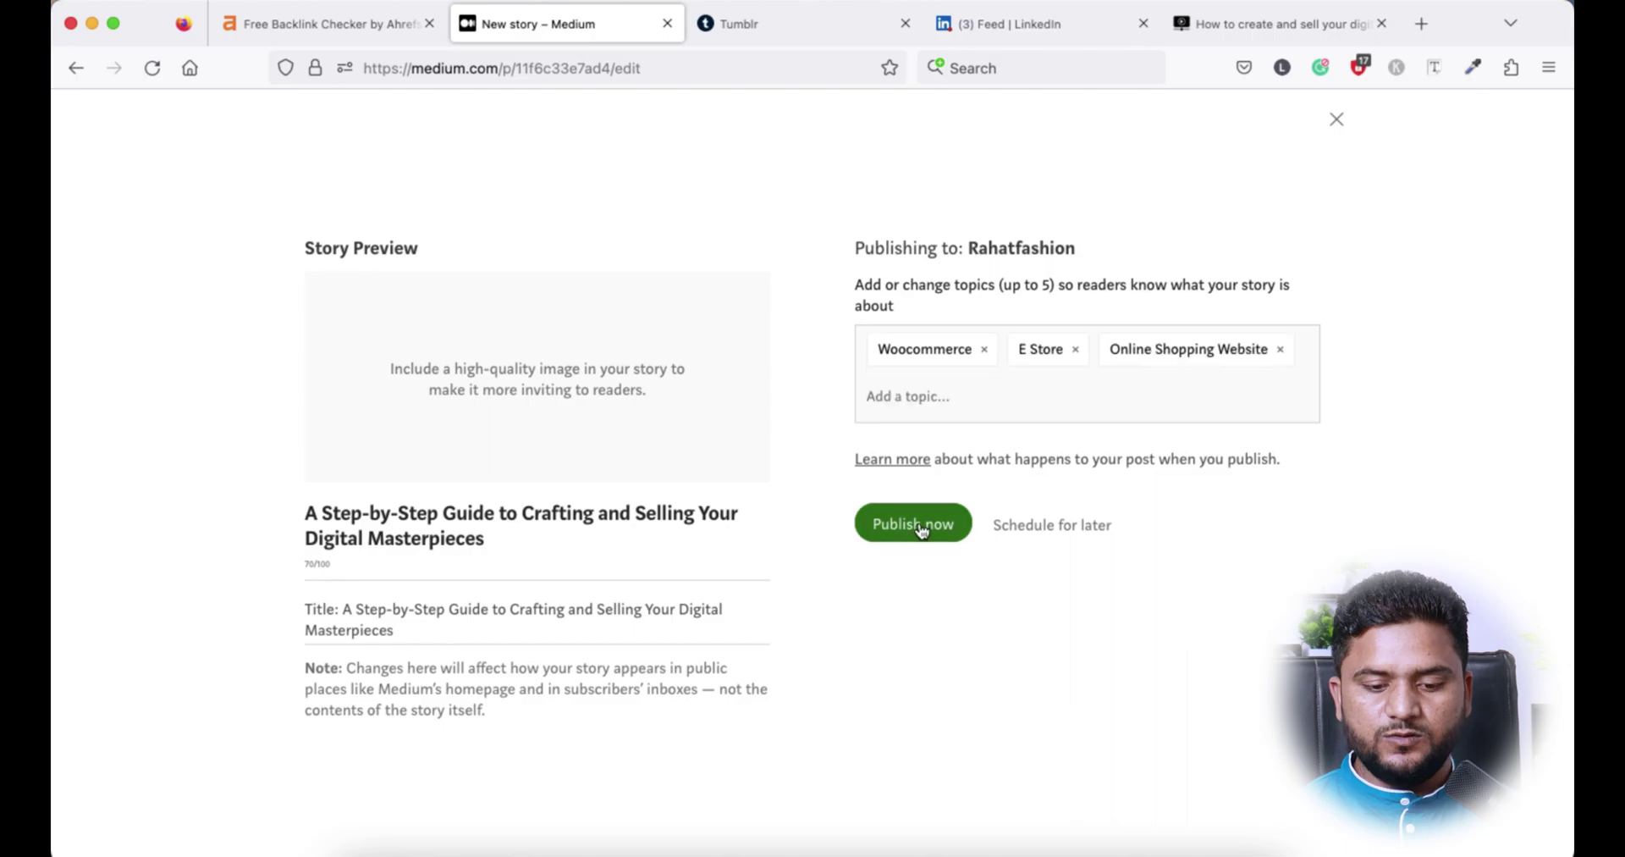
left_click(914, 525)
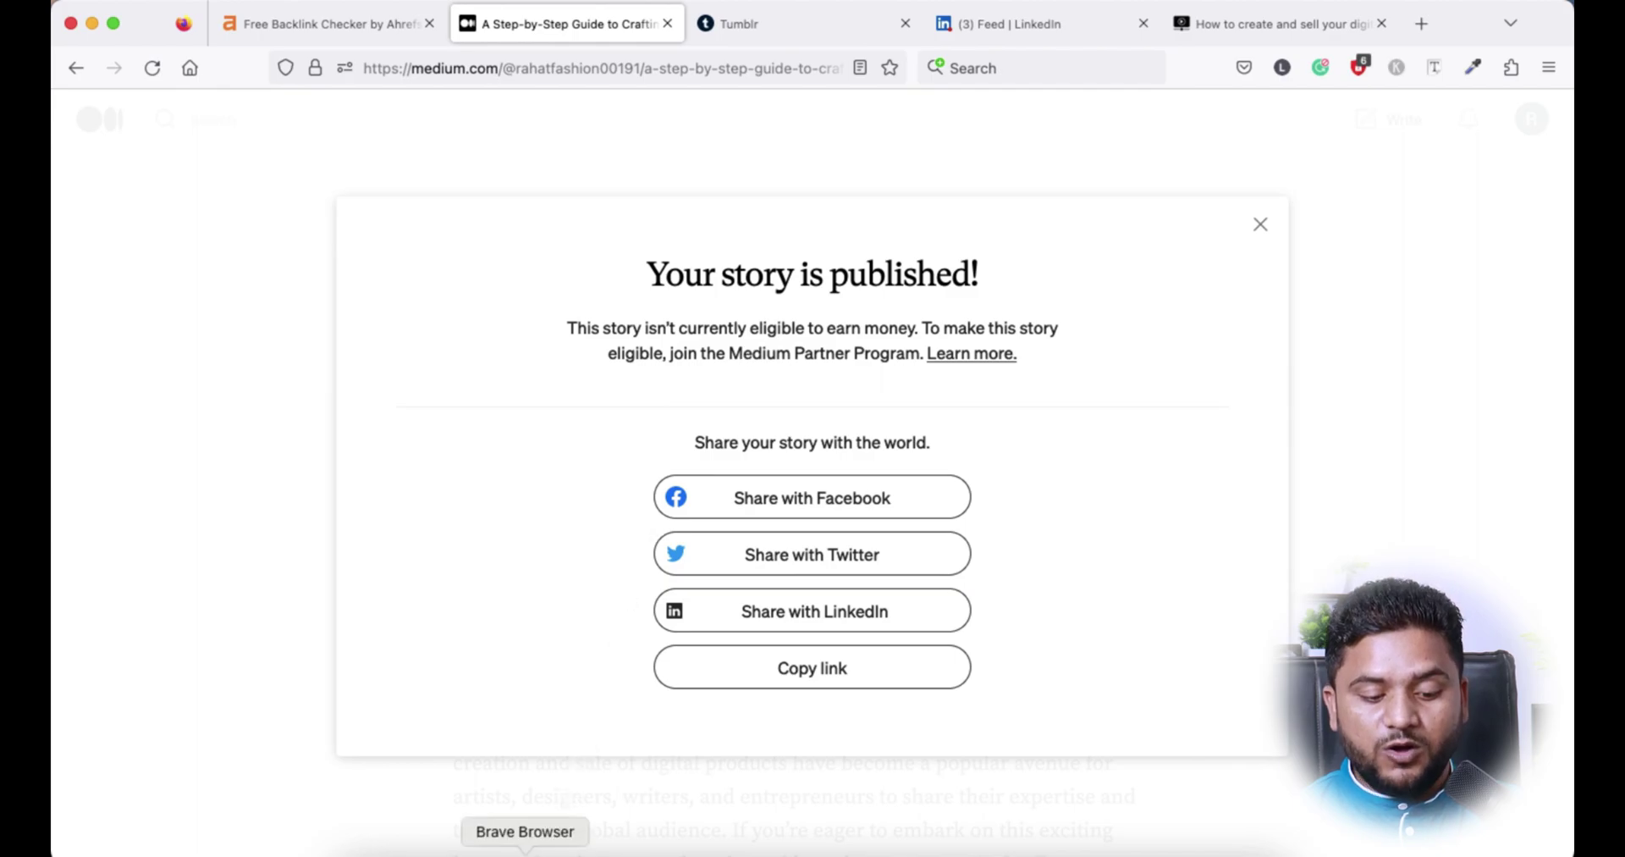
- Switch to Brave Browser and regenerate the blog post at the end of the ChatGPT conversation
left_click(524, 853)
scroll(861, 436, "down", 20)
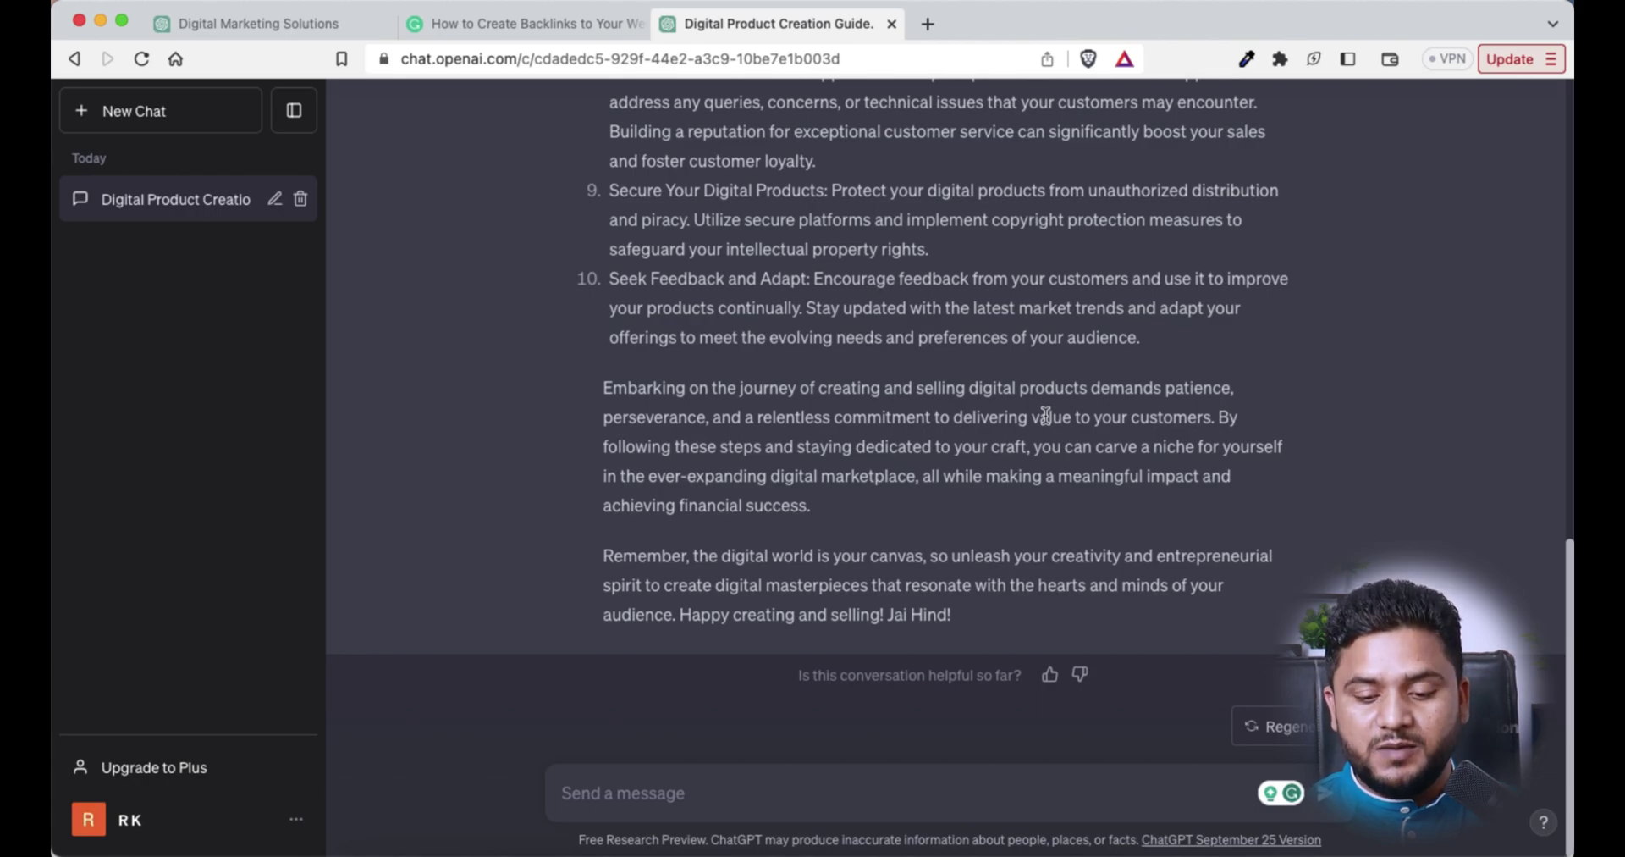
left_click(1301, 730)
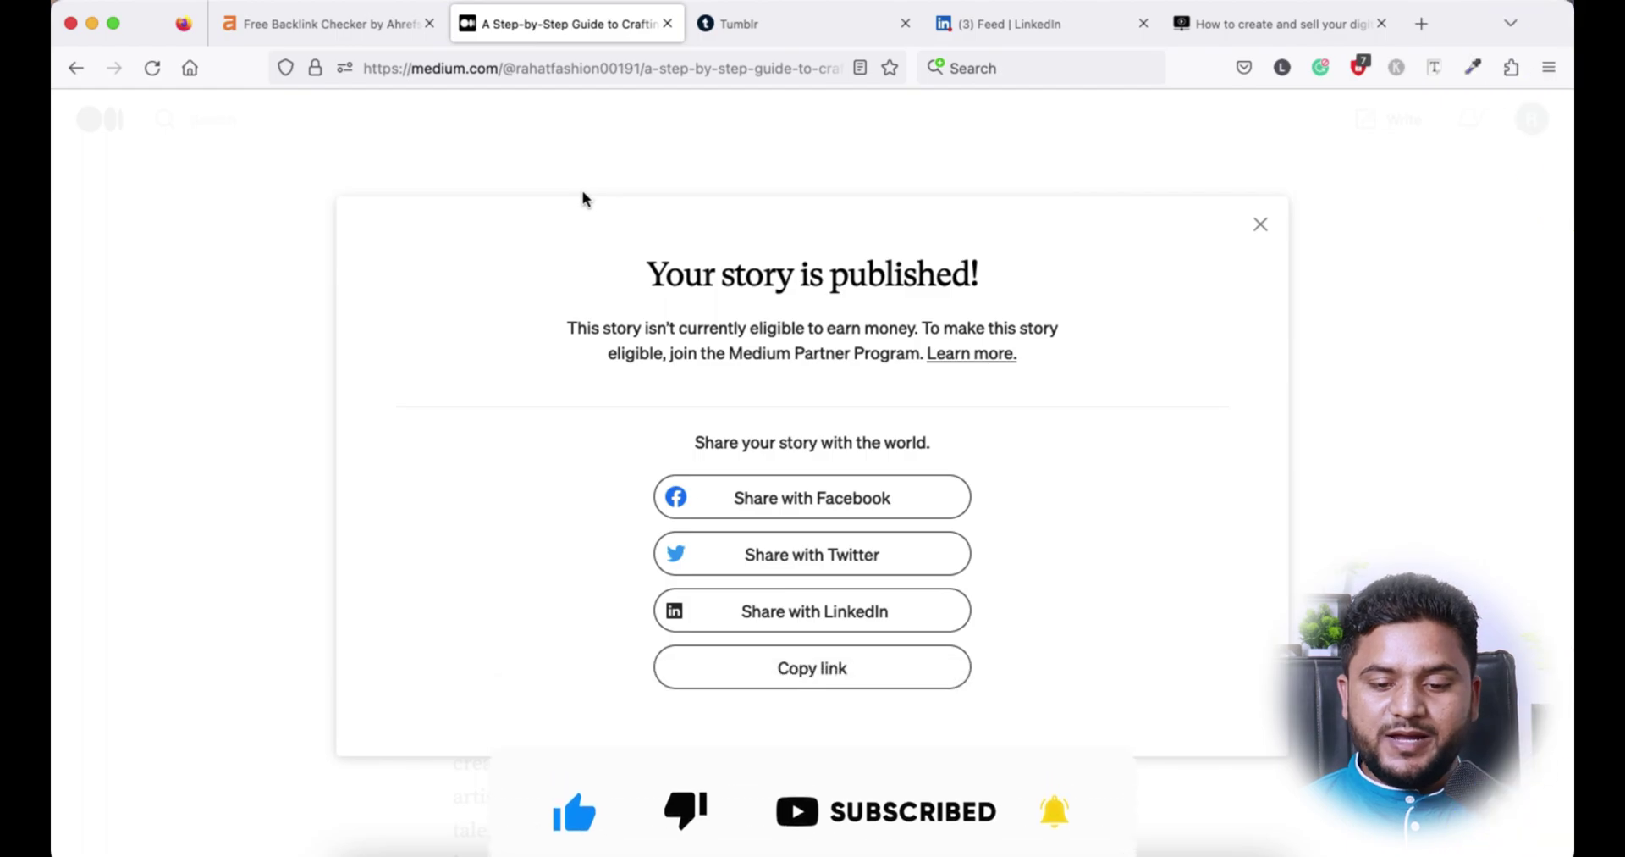
- Close the published Medium story and start a Tumblr text post titled "The Indian Way: Crafting and Selling Digital Products Like a Pro"
left_click(1261, 225)
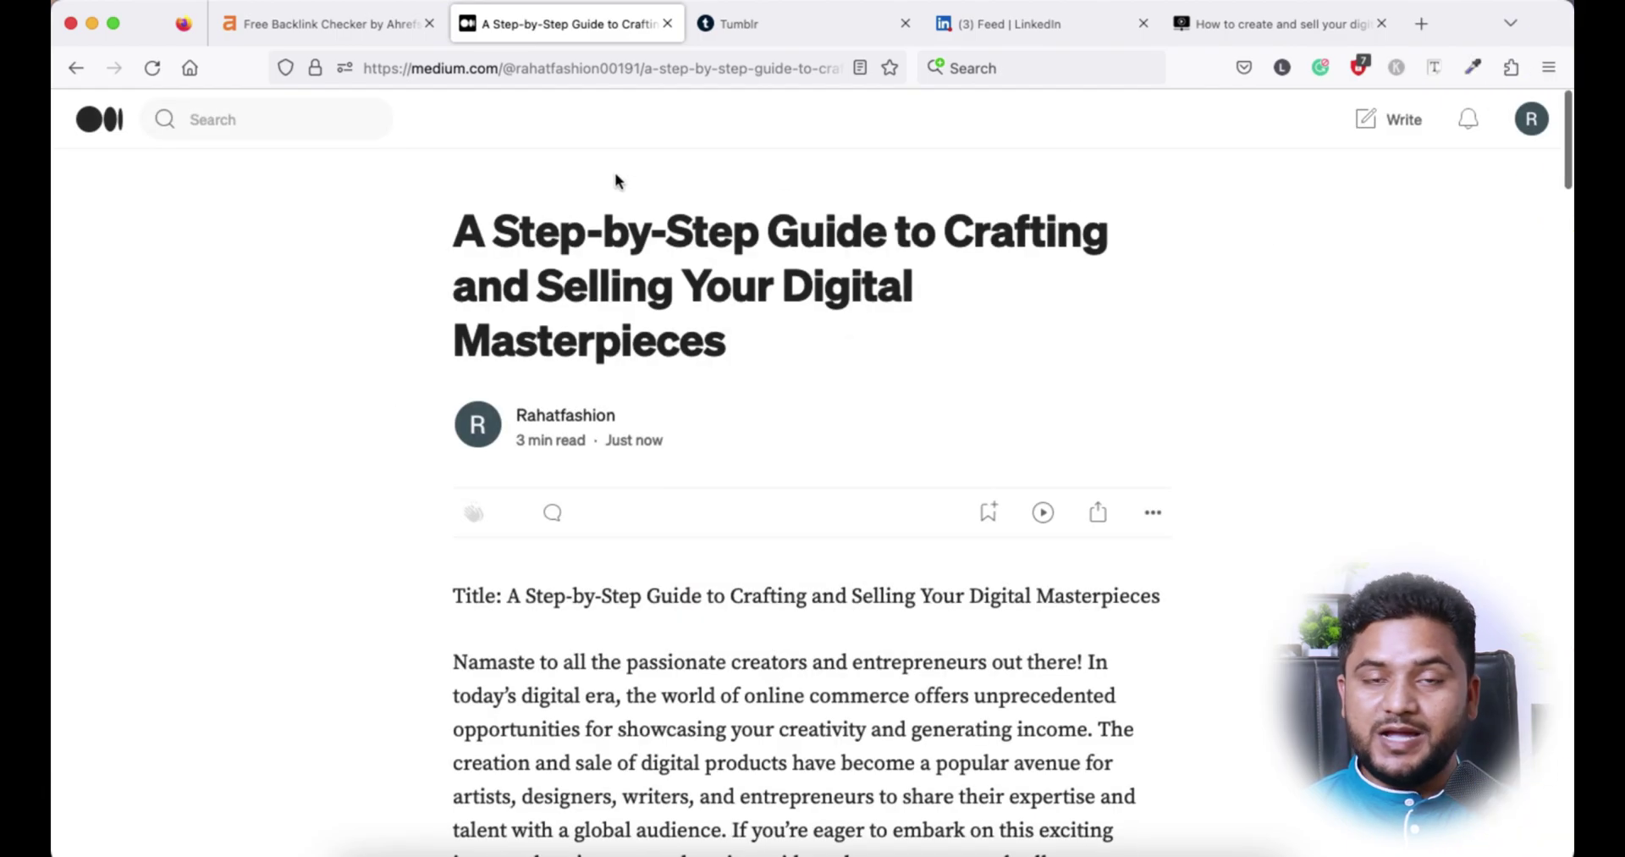
left_click(667, 25)
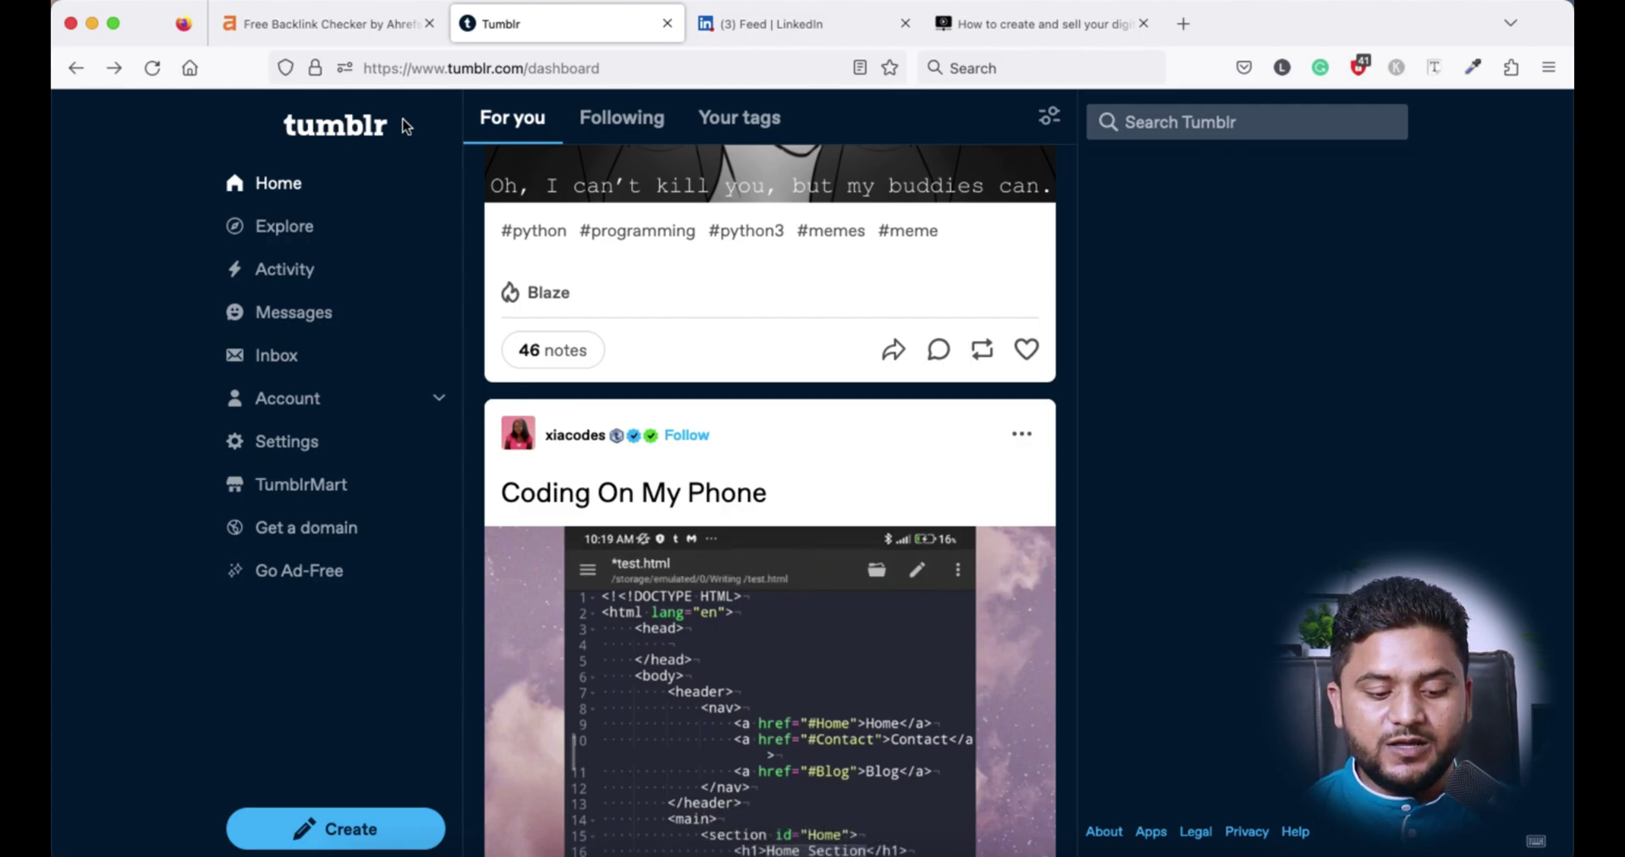
left_click(338, 836)
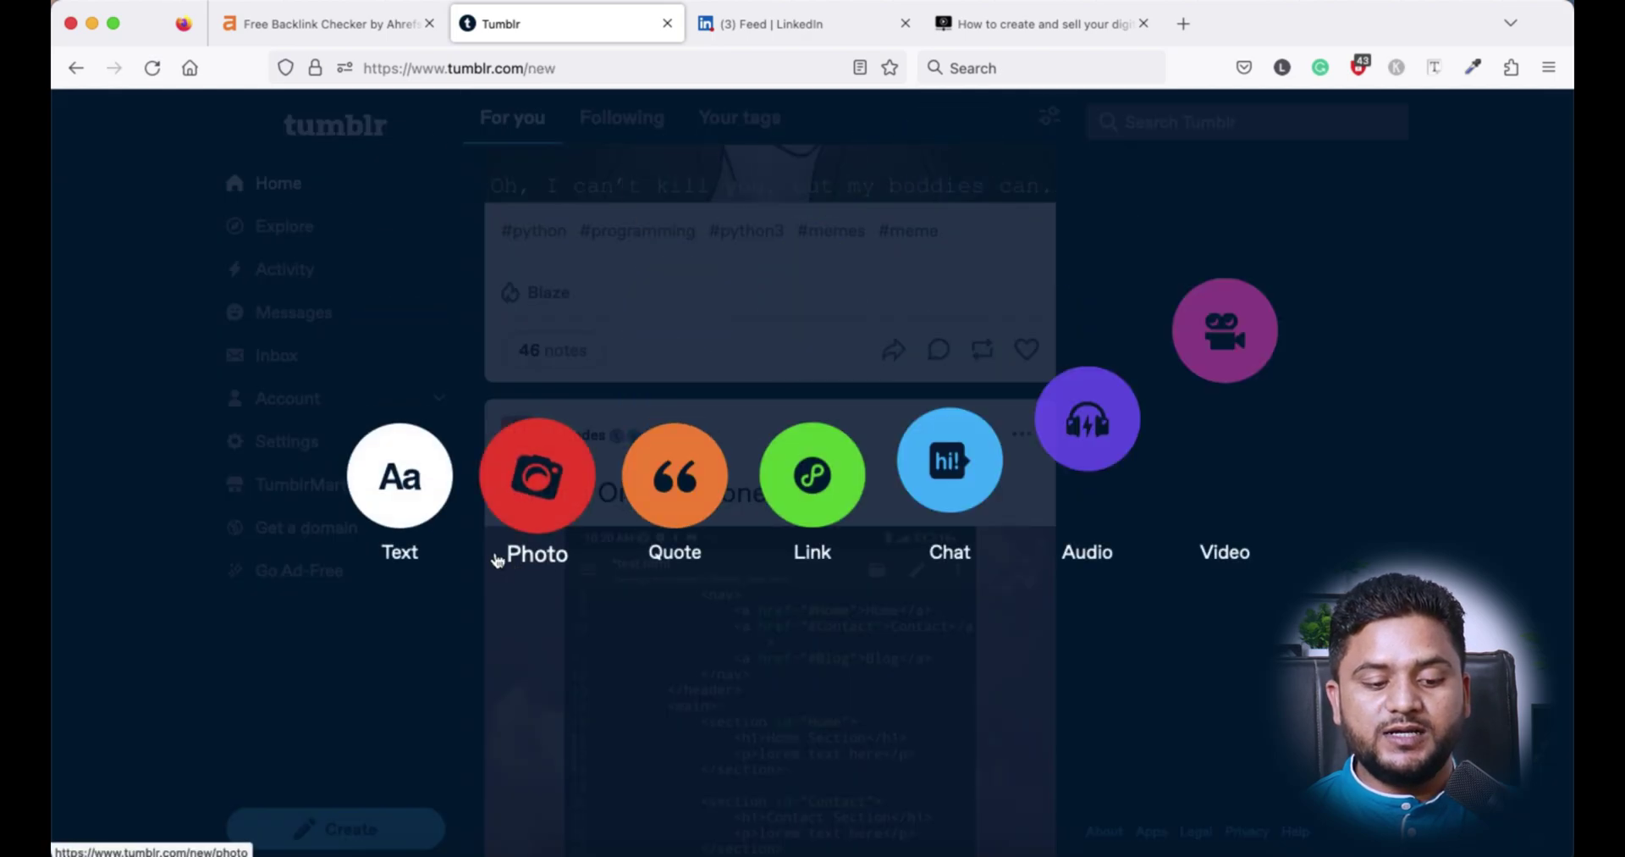
left_click(400, 479)
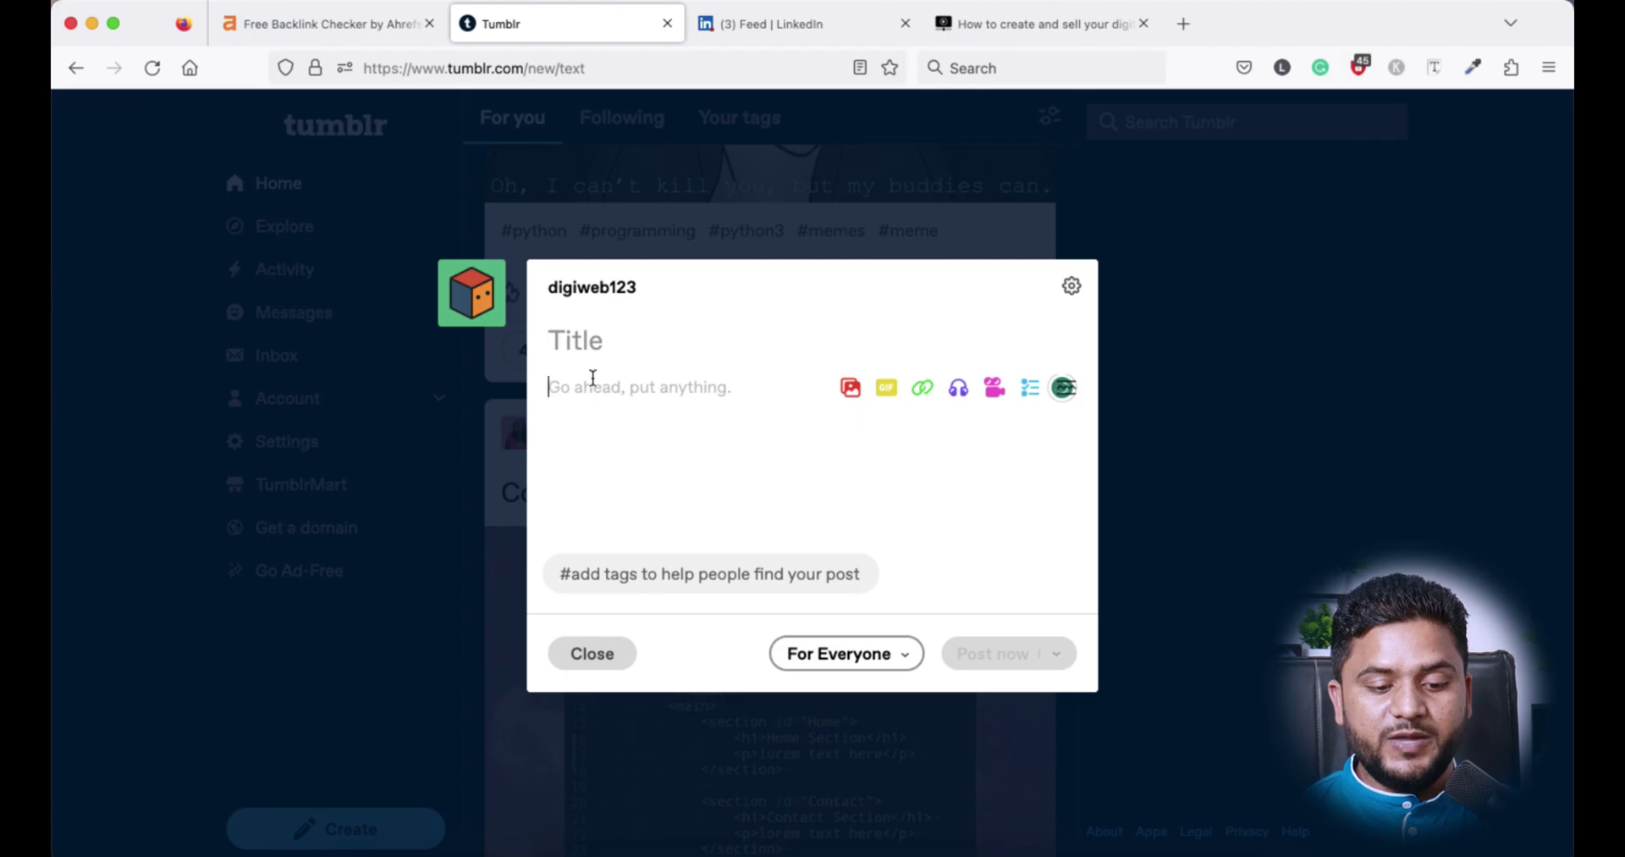
left_click(579, 342)
type("The Indian Way: Crafting and Selling Digital Products Like a Pro")
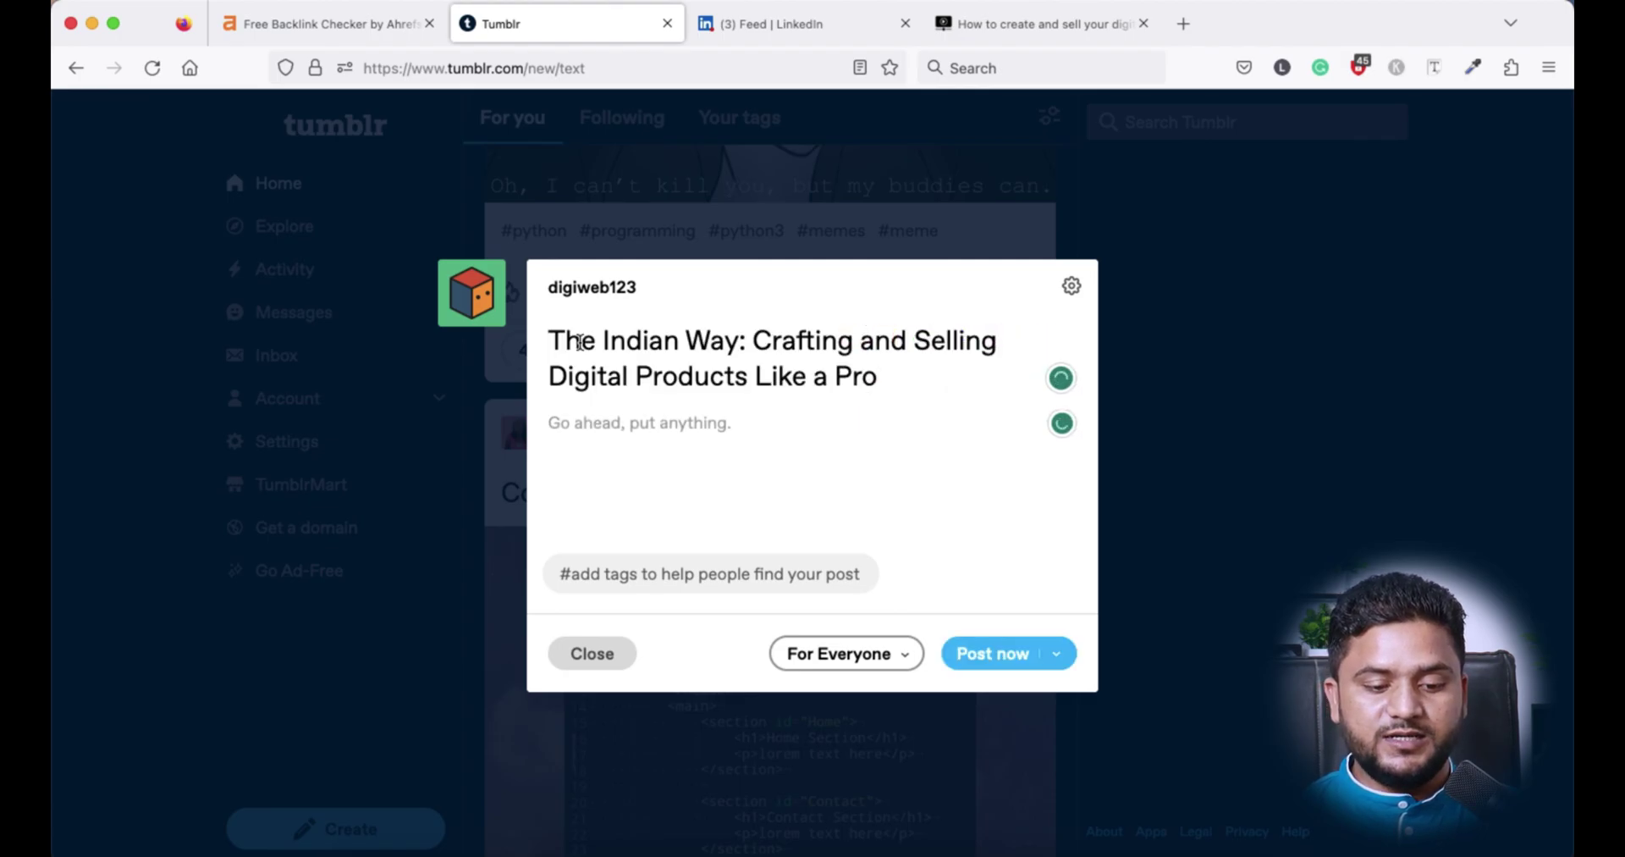
- Copy the regenerated blog post from ChatGPT in Brave Browser and paste it in Firefox as the body of the Tumblr post
left_click(590, 415)
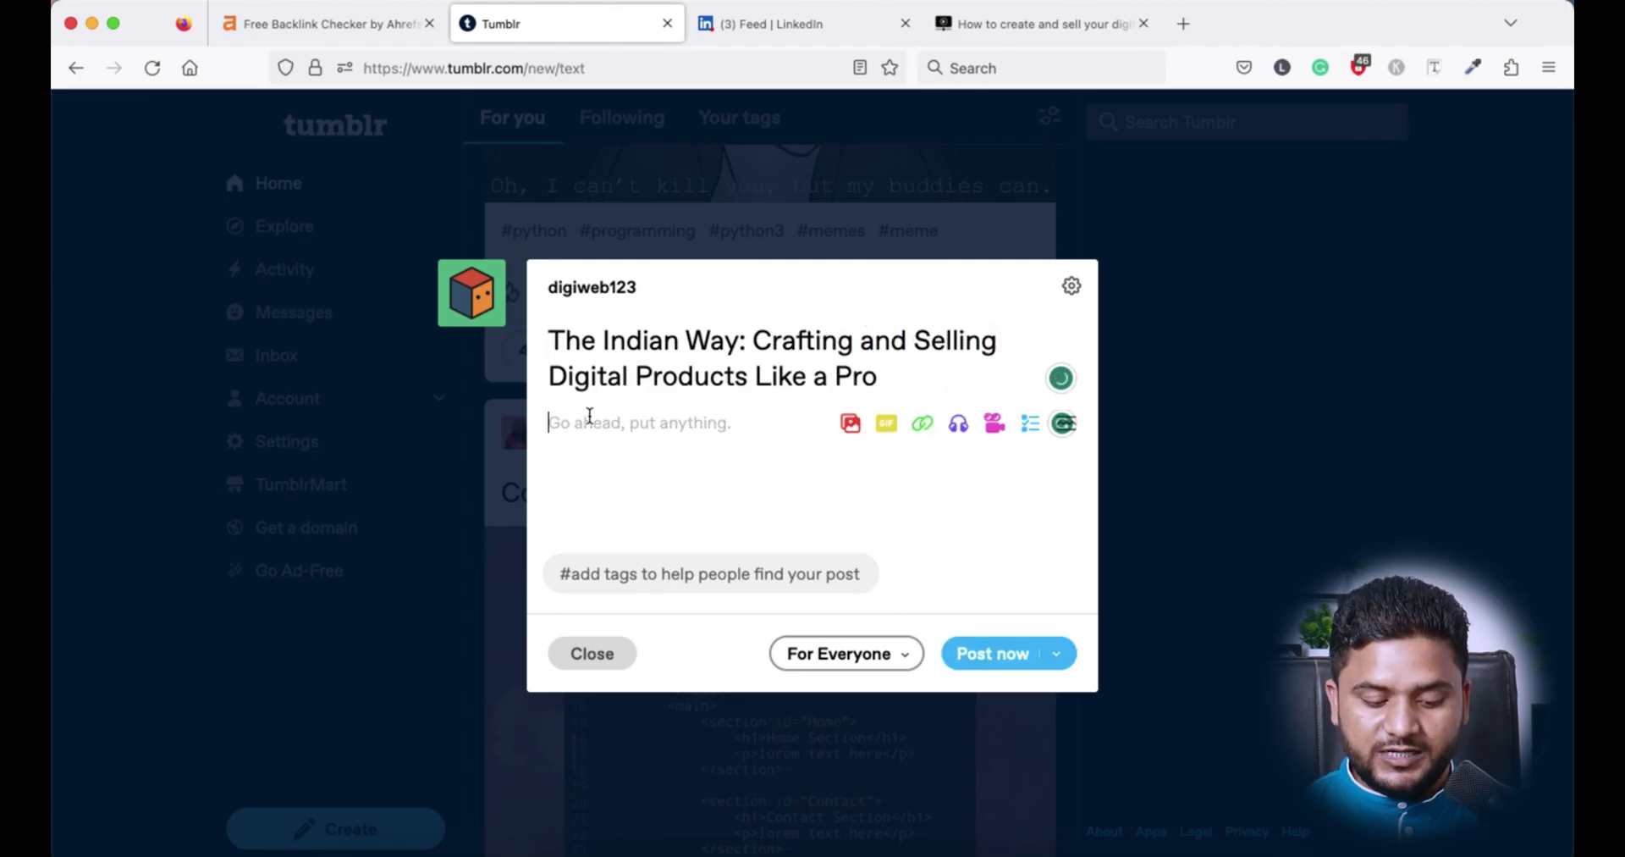
key("ctrl+Up")
left_click(560, 594)
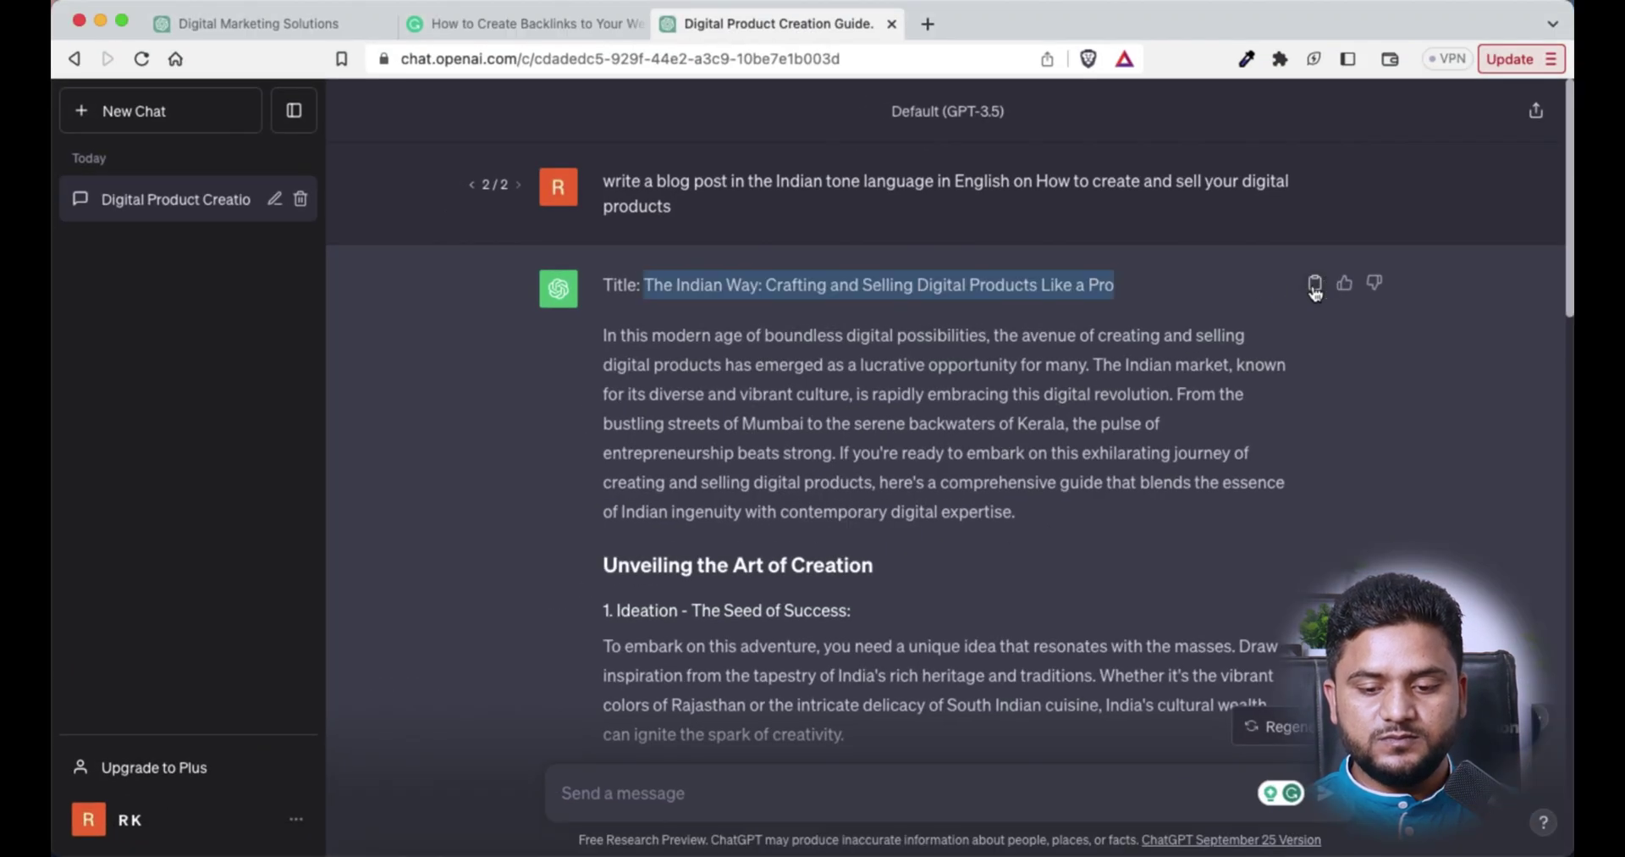
left_click(529, 843)
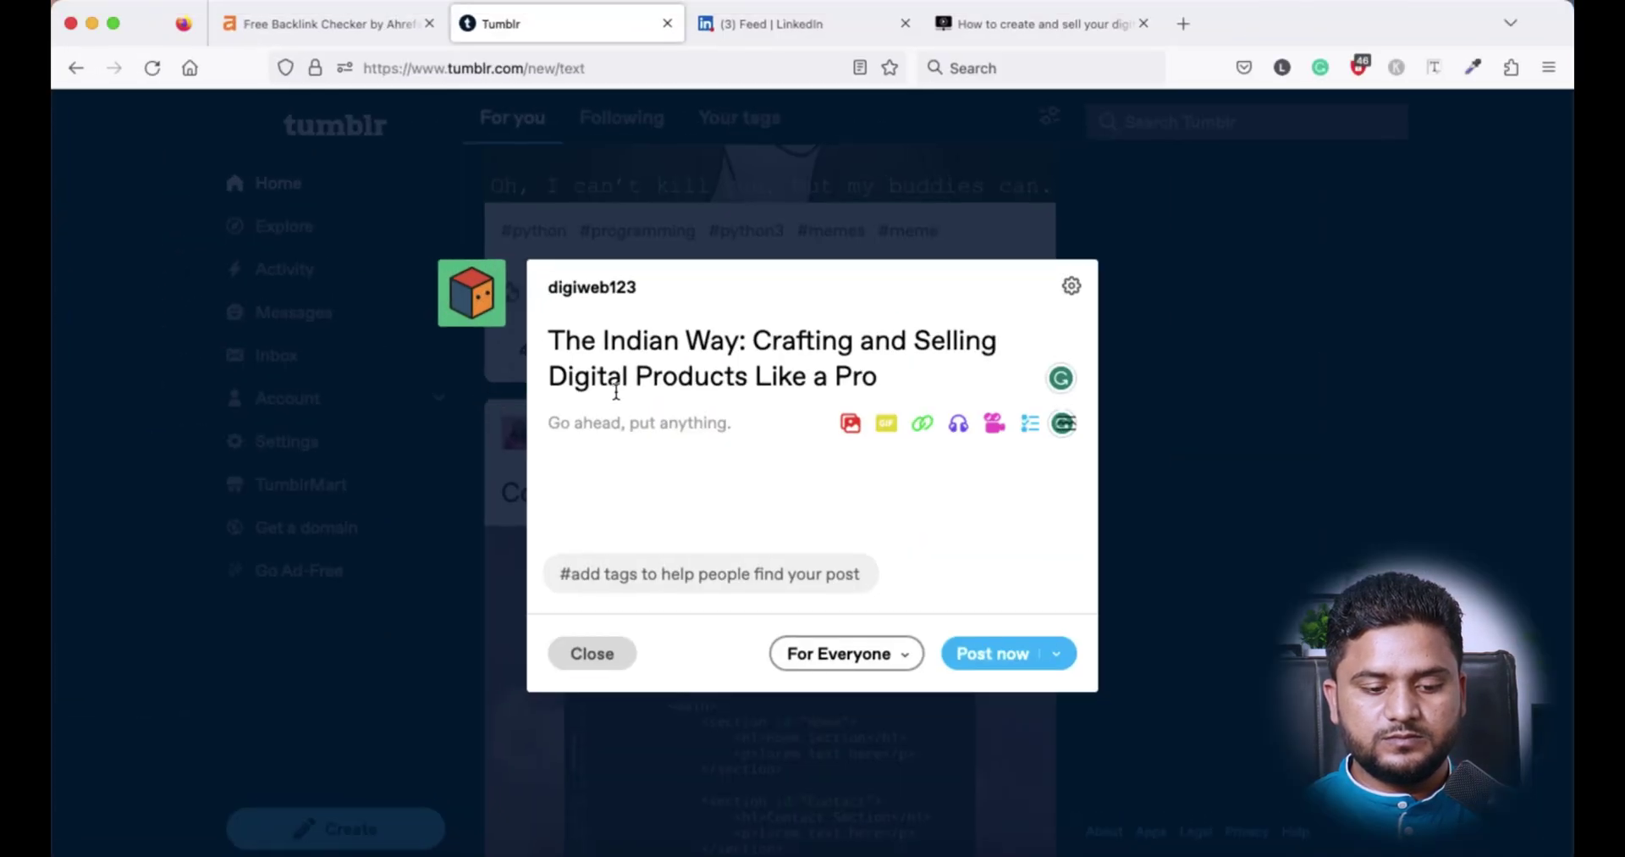
key("super+v")
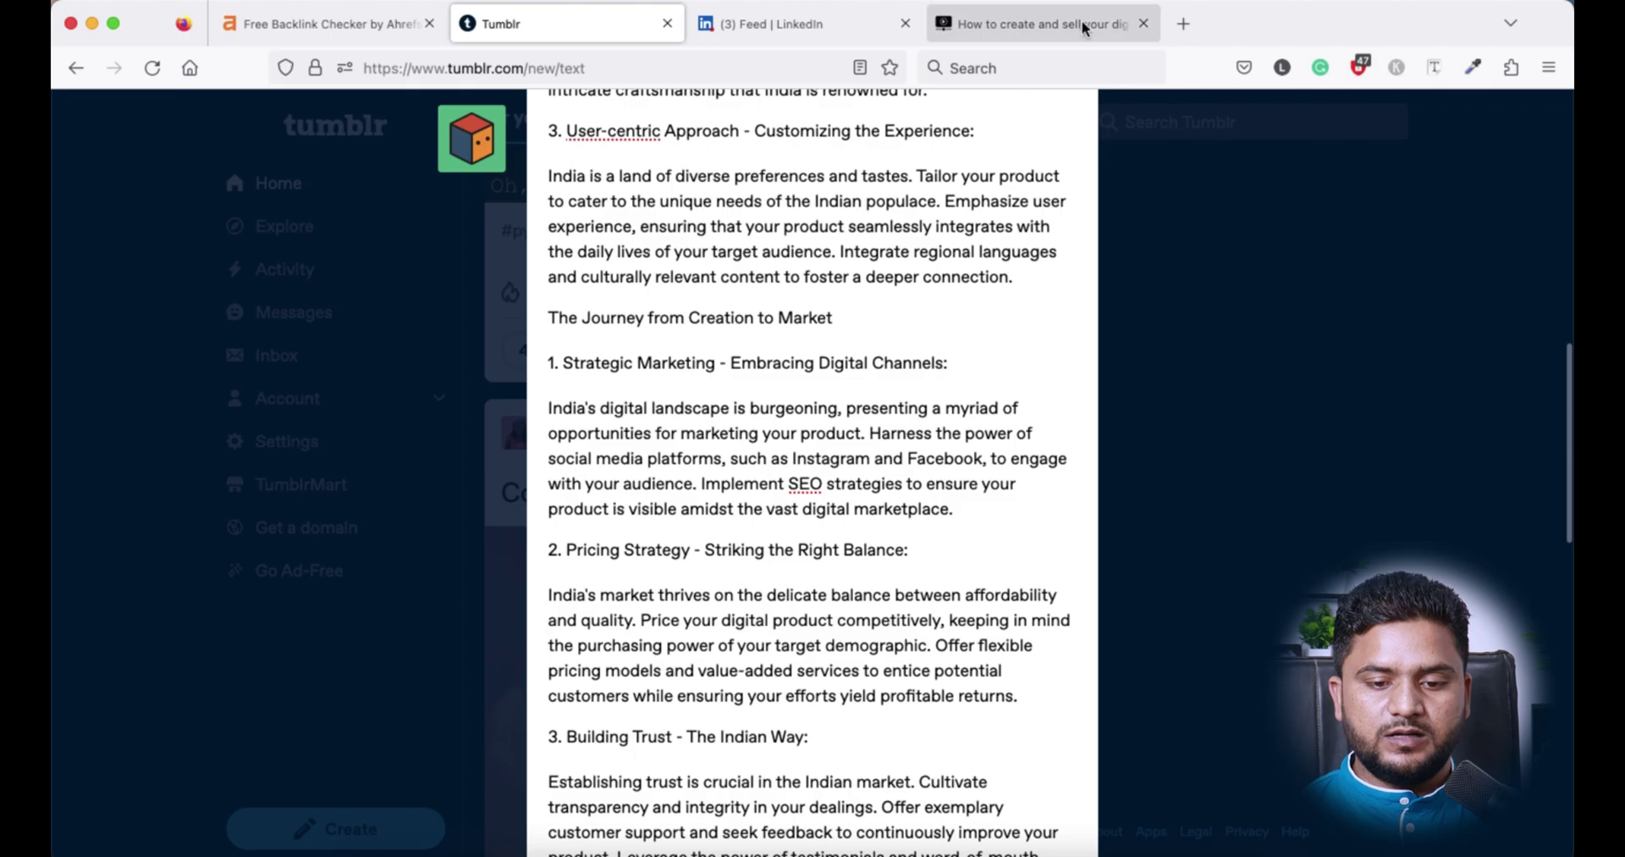
left_click(1078, 24)
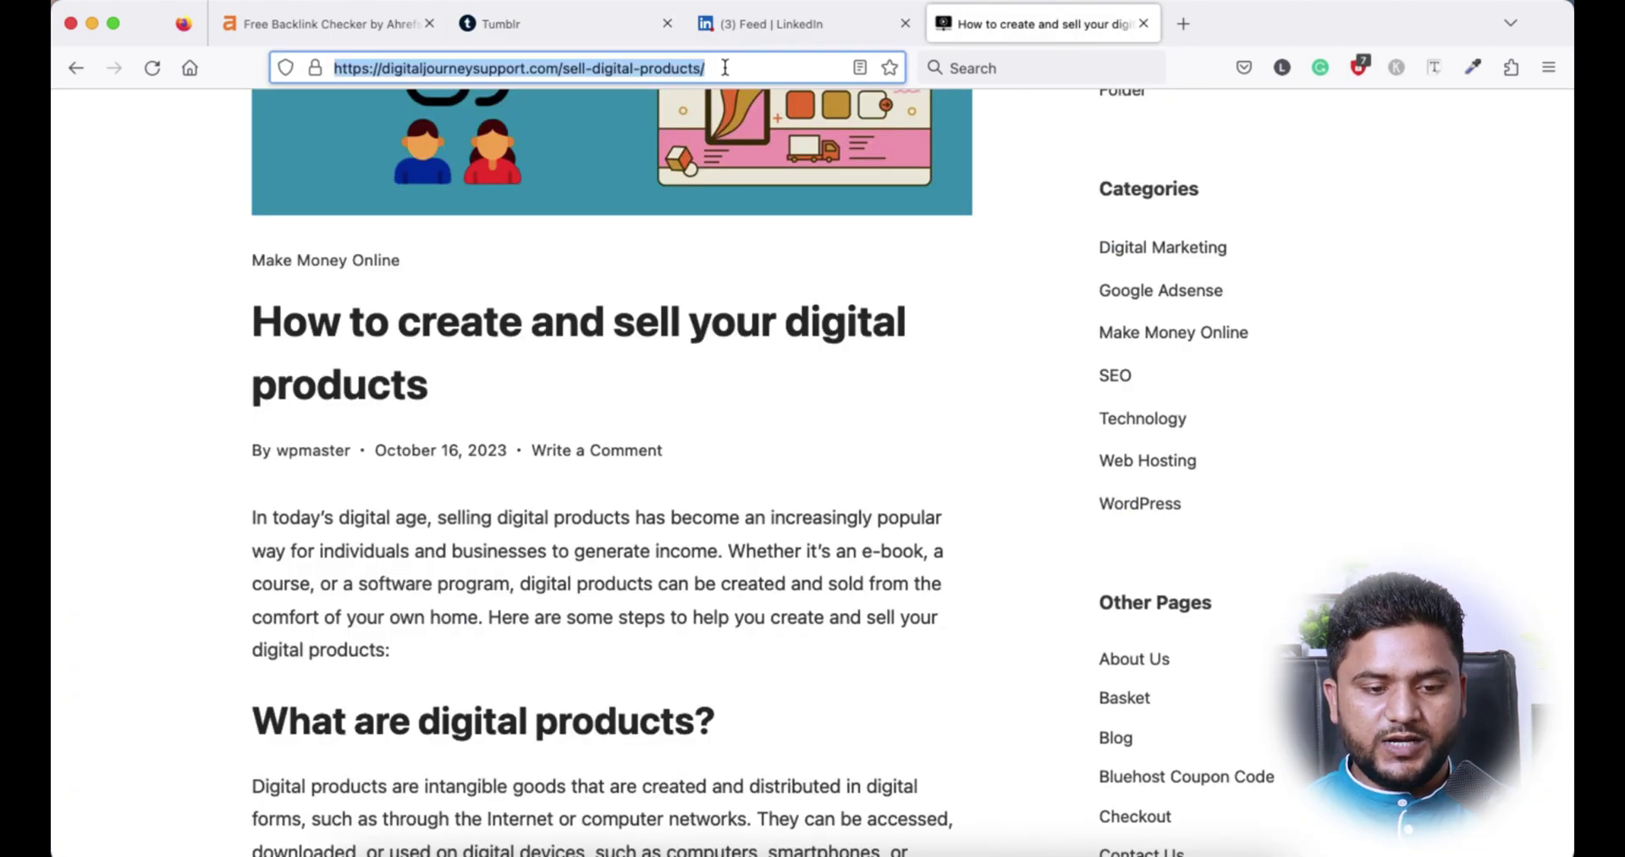
left_click(535, 23)
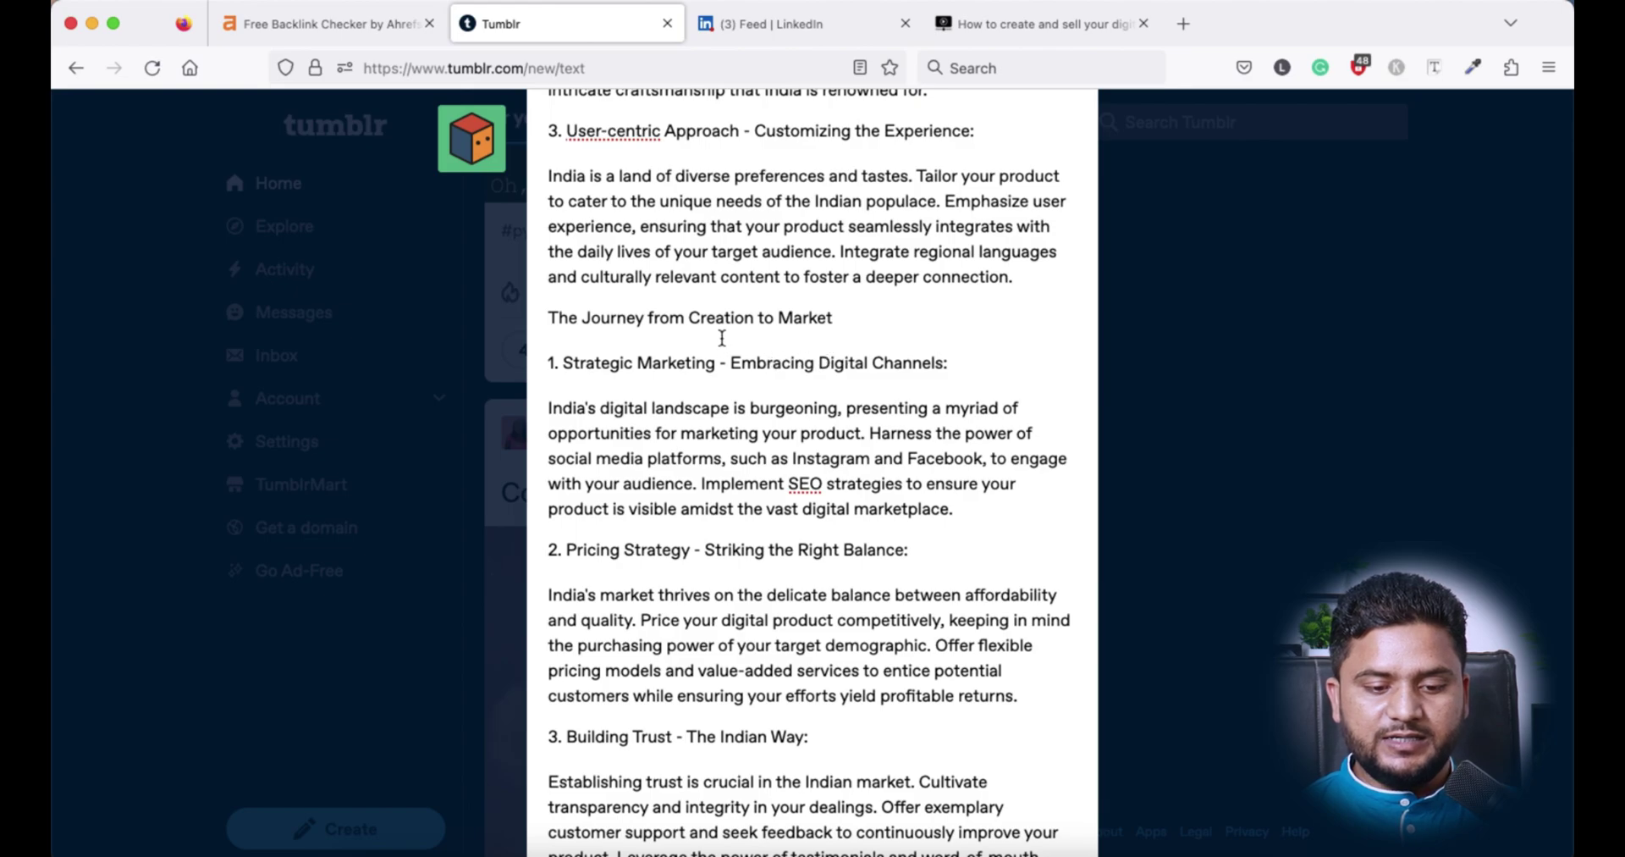
scroll(722, 338, "up", 2)
scroll(829, 332, "up", 10)
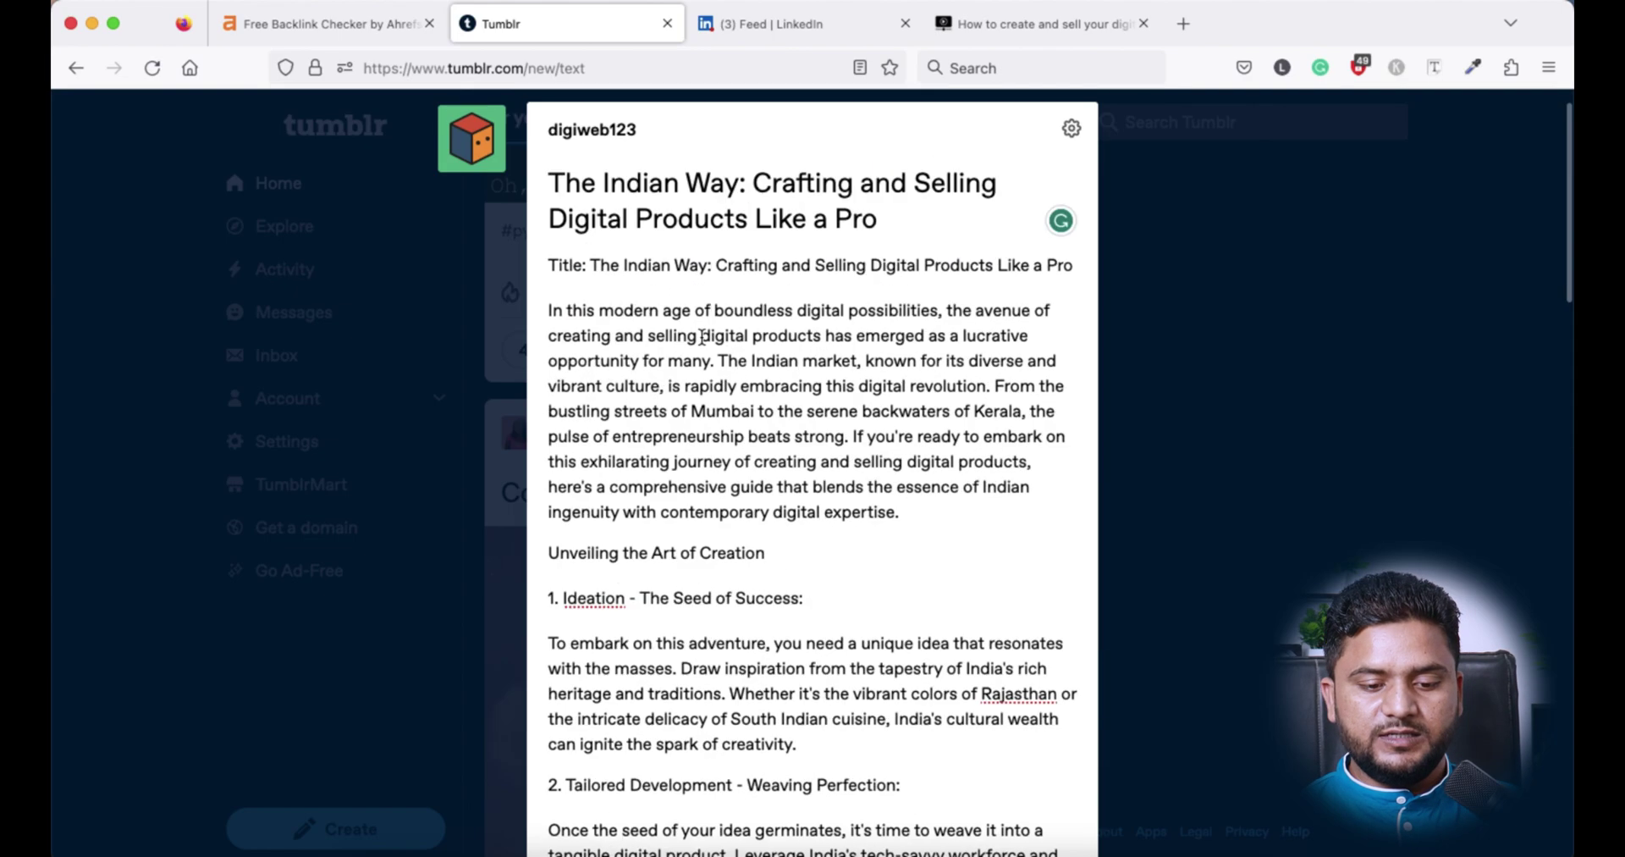
left_click_drag(703, 337, 815, 336)
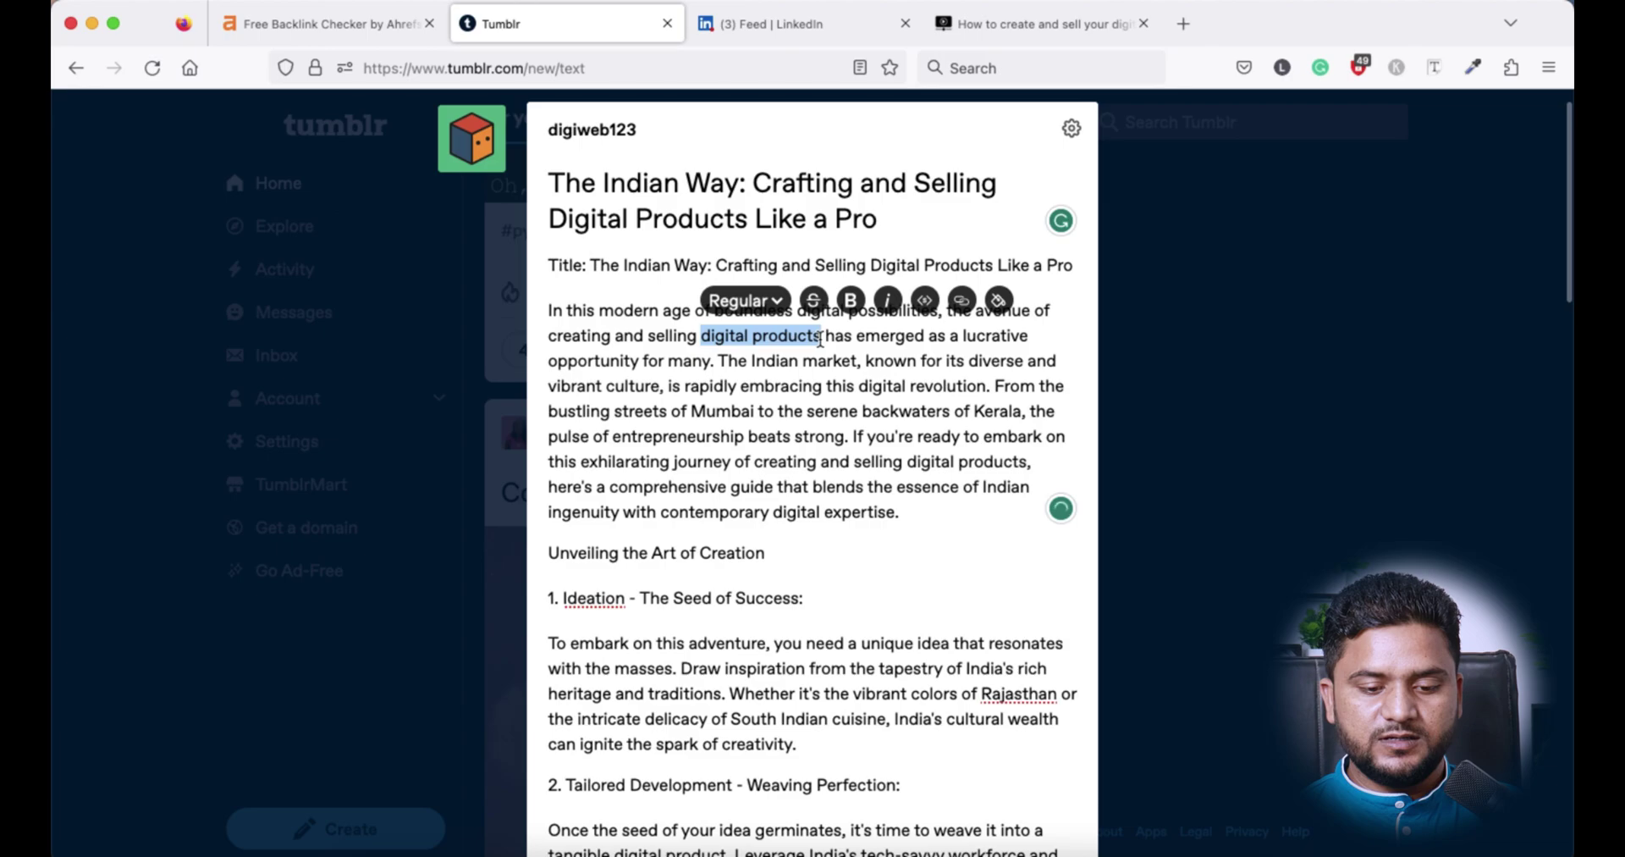
left_click(962, 302)
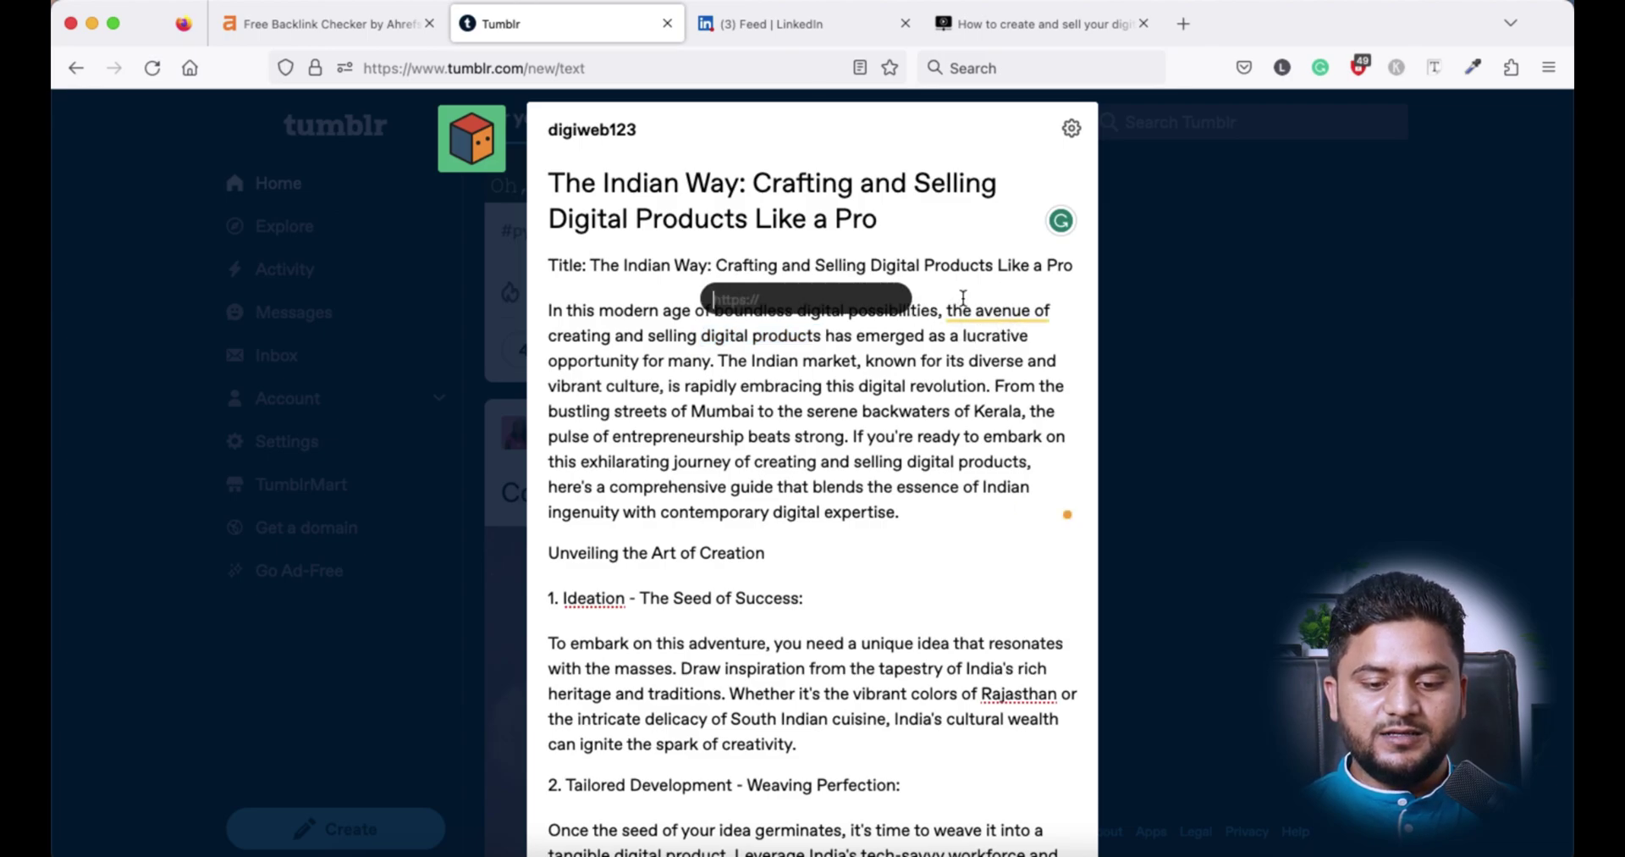
key("super+v")
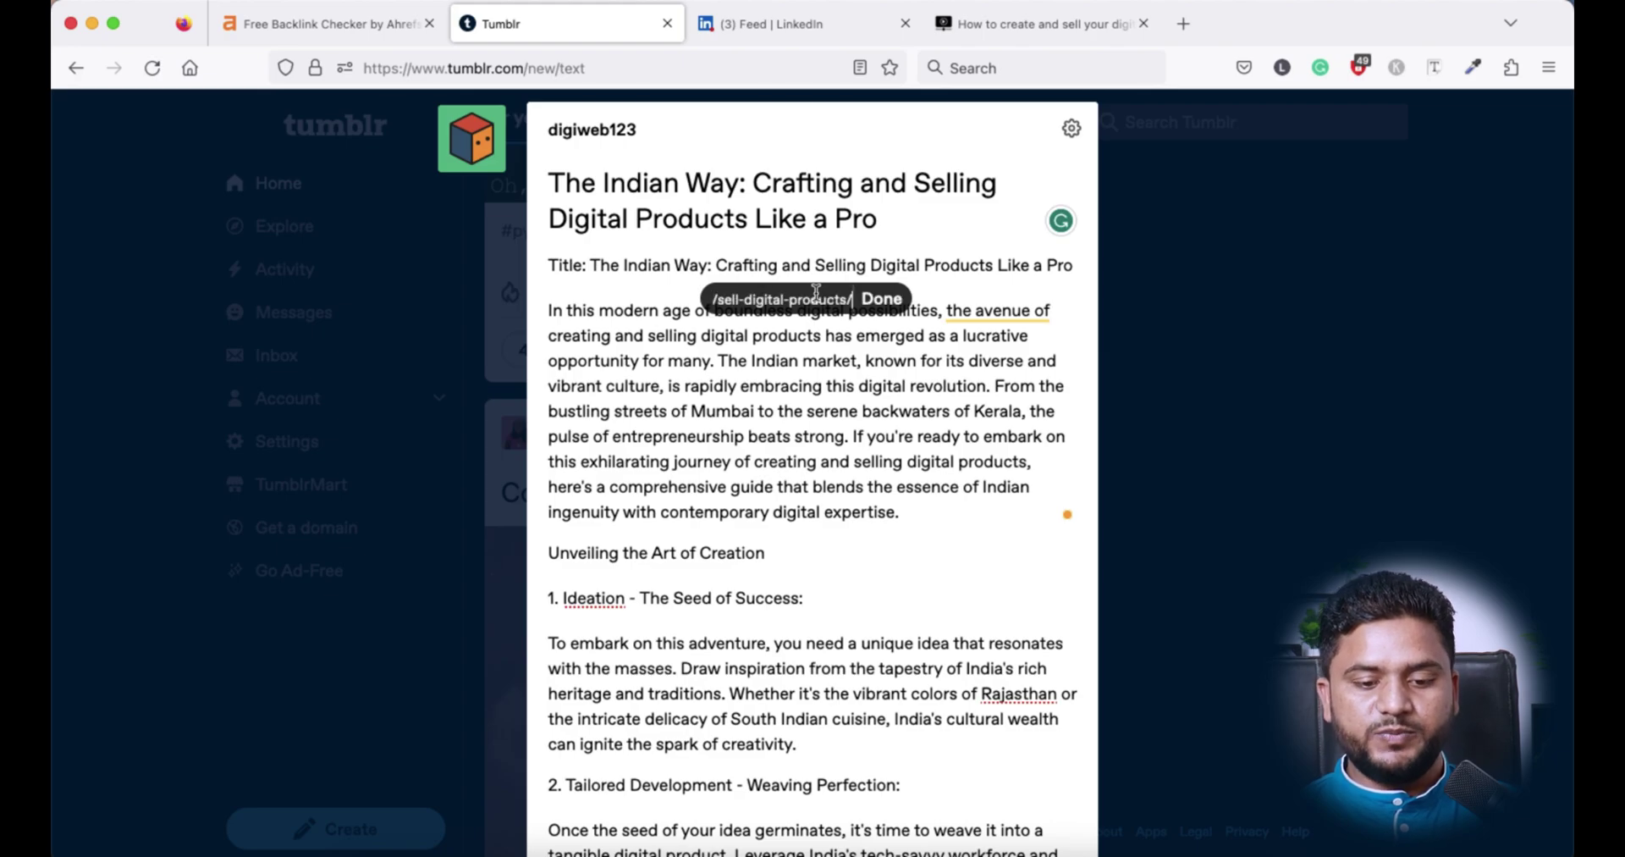
left_click(881, 305)
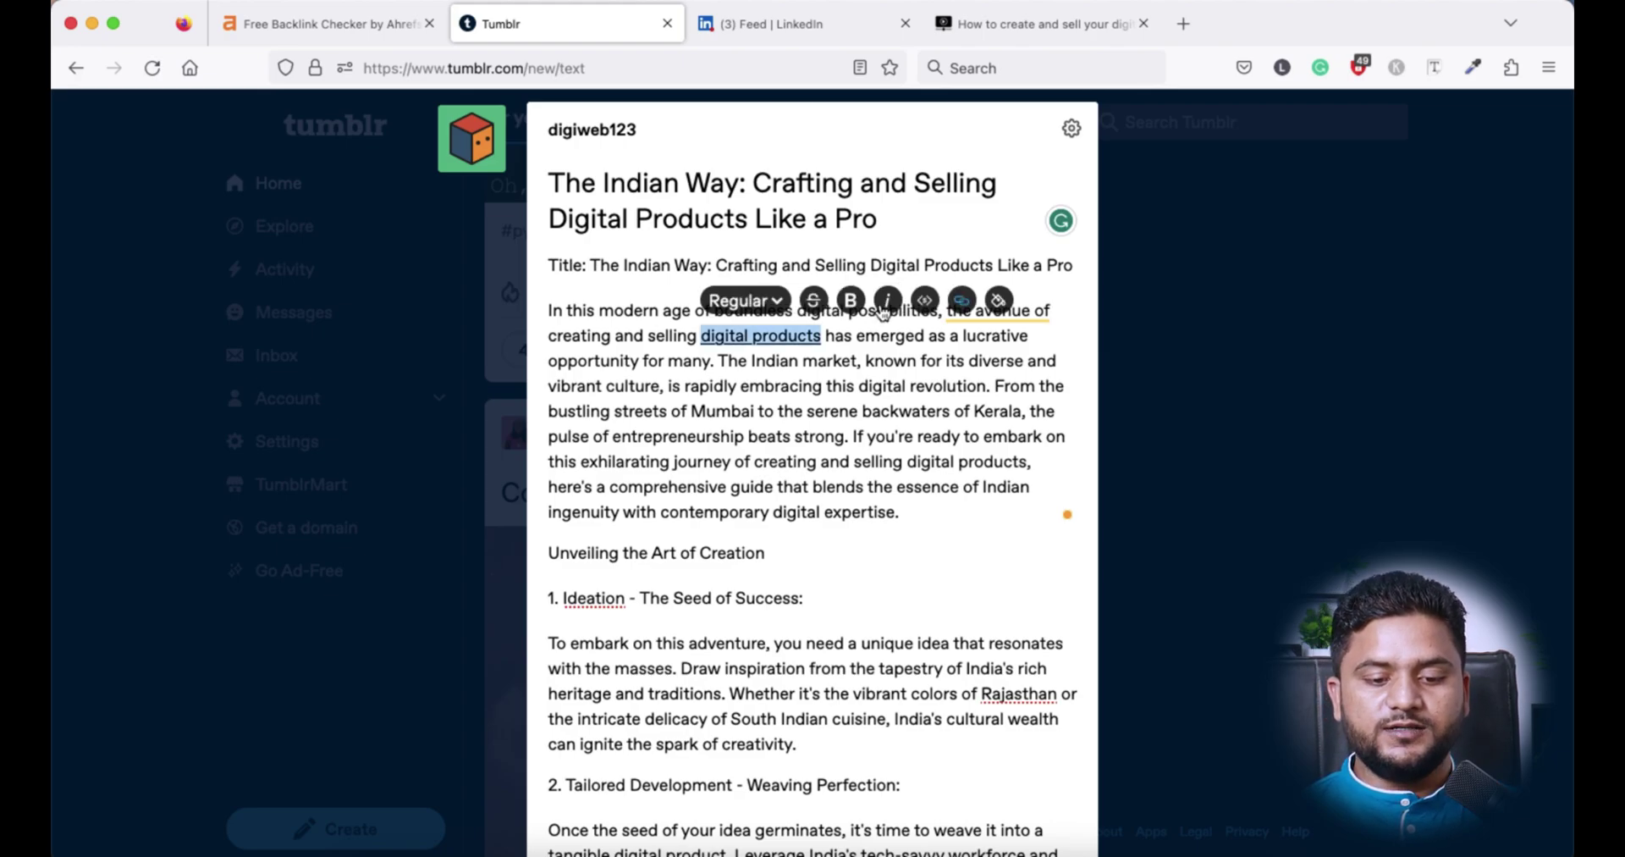
left_click(889, 377)
- Publish the Tumblr post for everyone without tags and close Tumblr
scroll(890, 381, "down", 15)
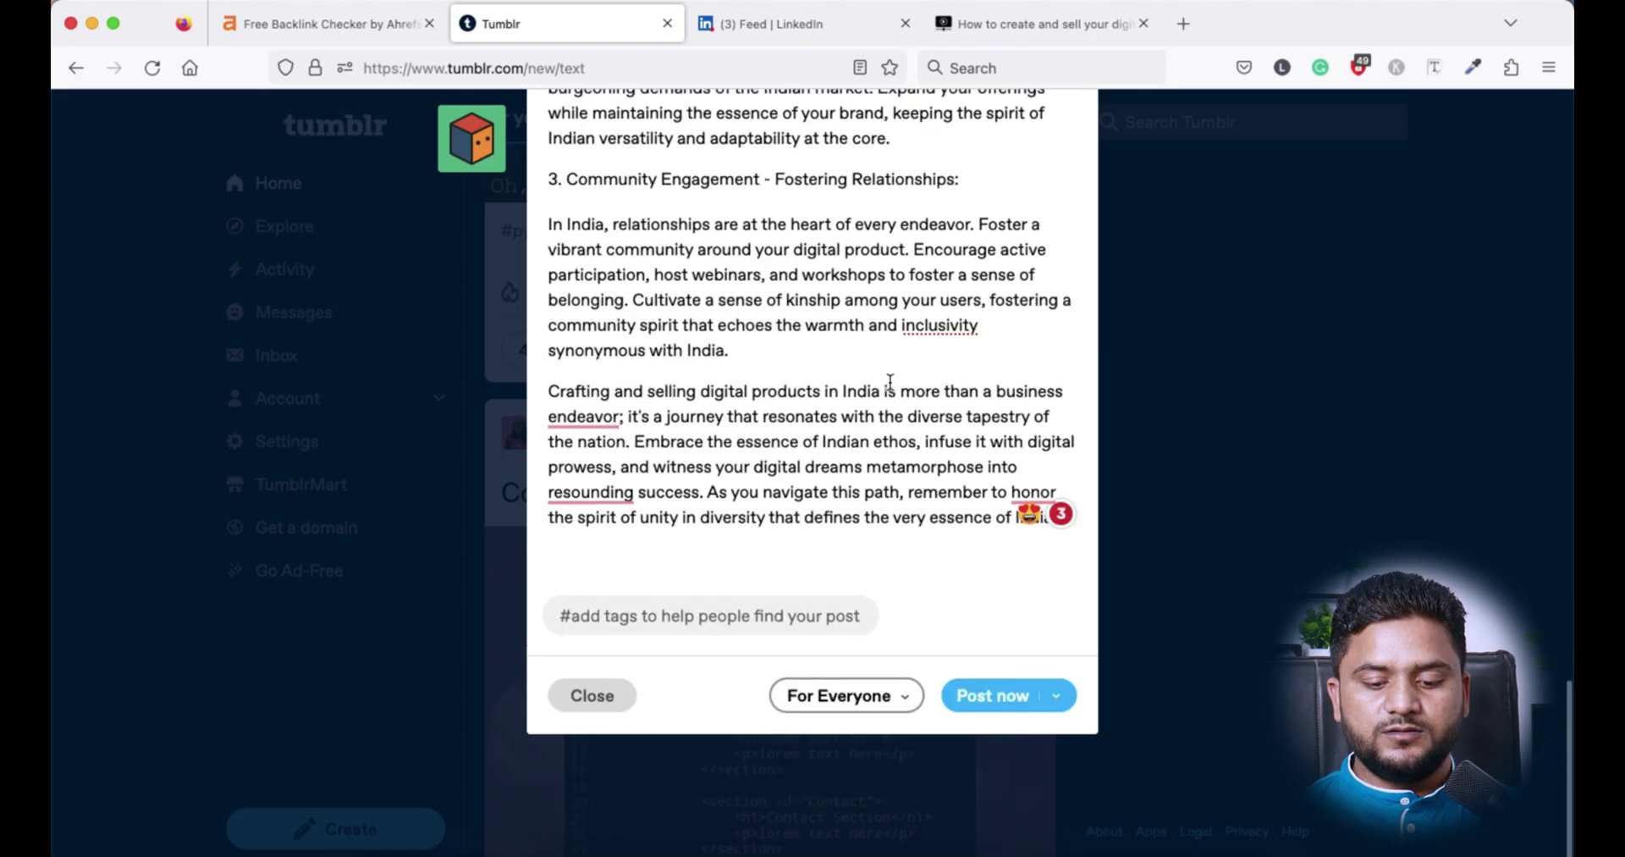
left_click(994, 772)
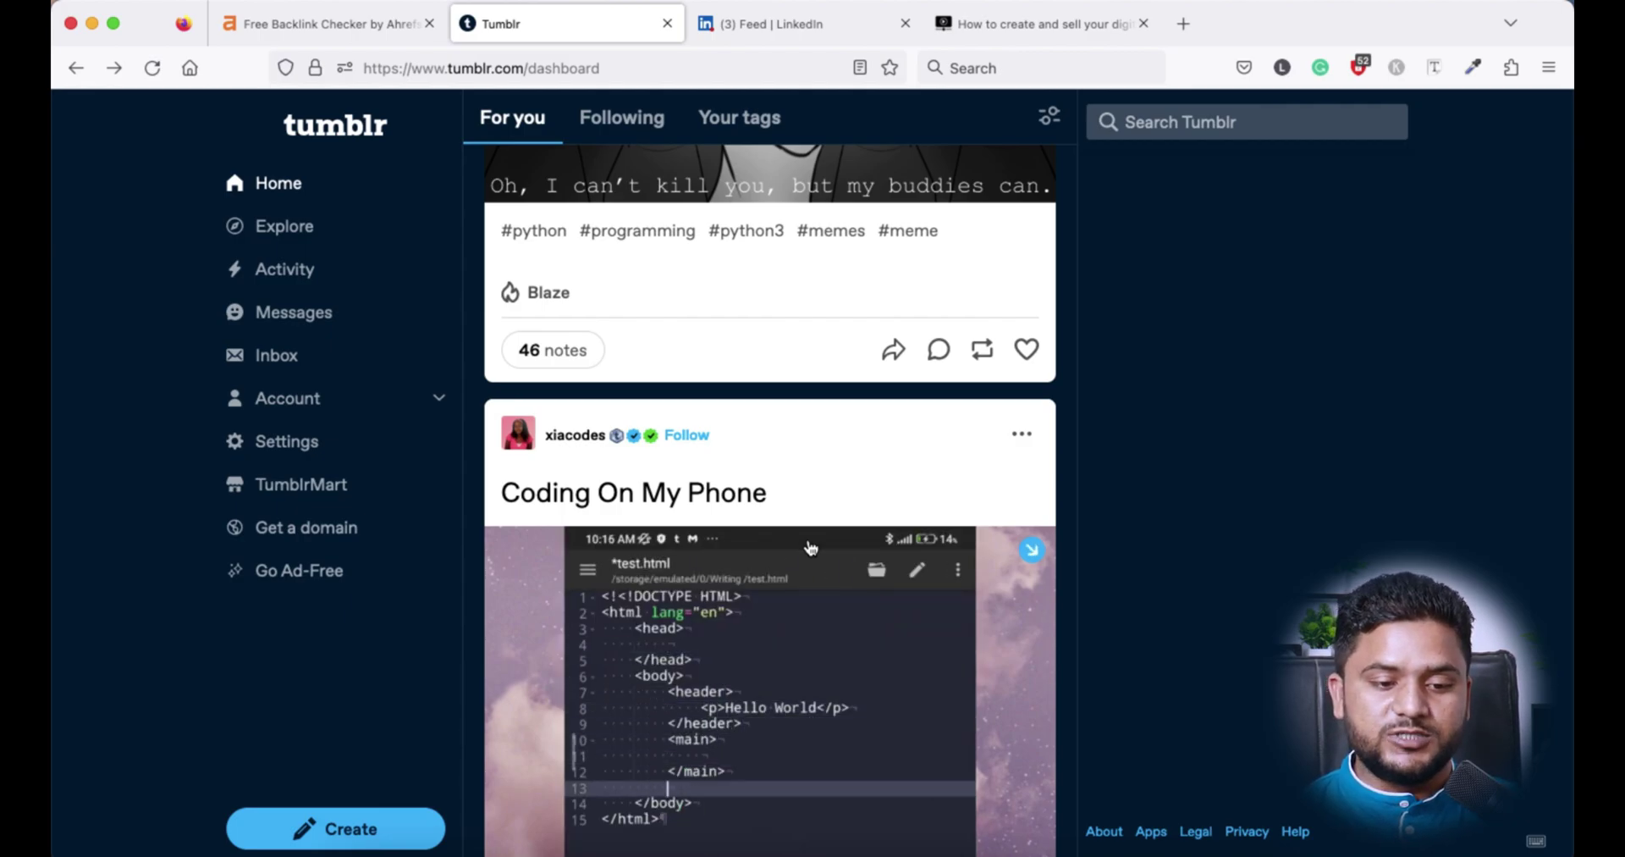
left_click(667, 23)
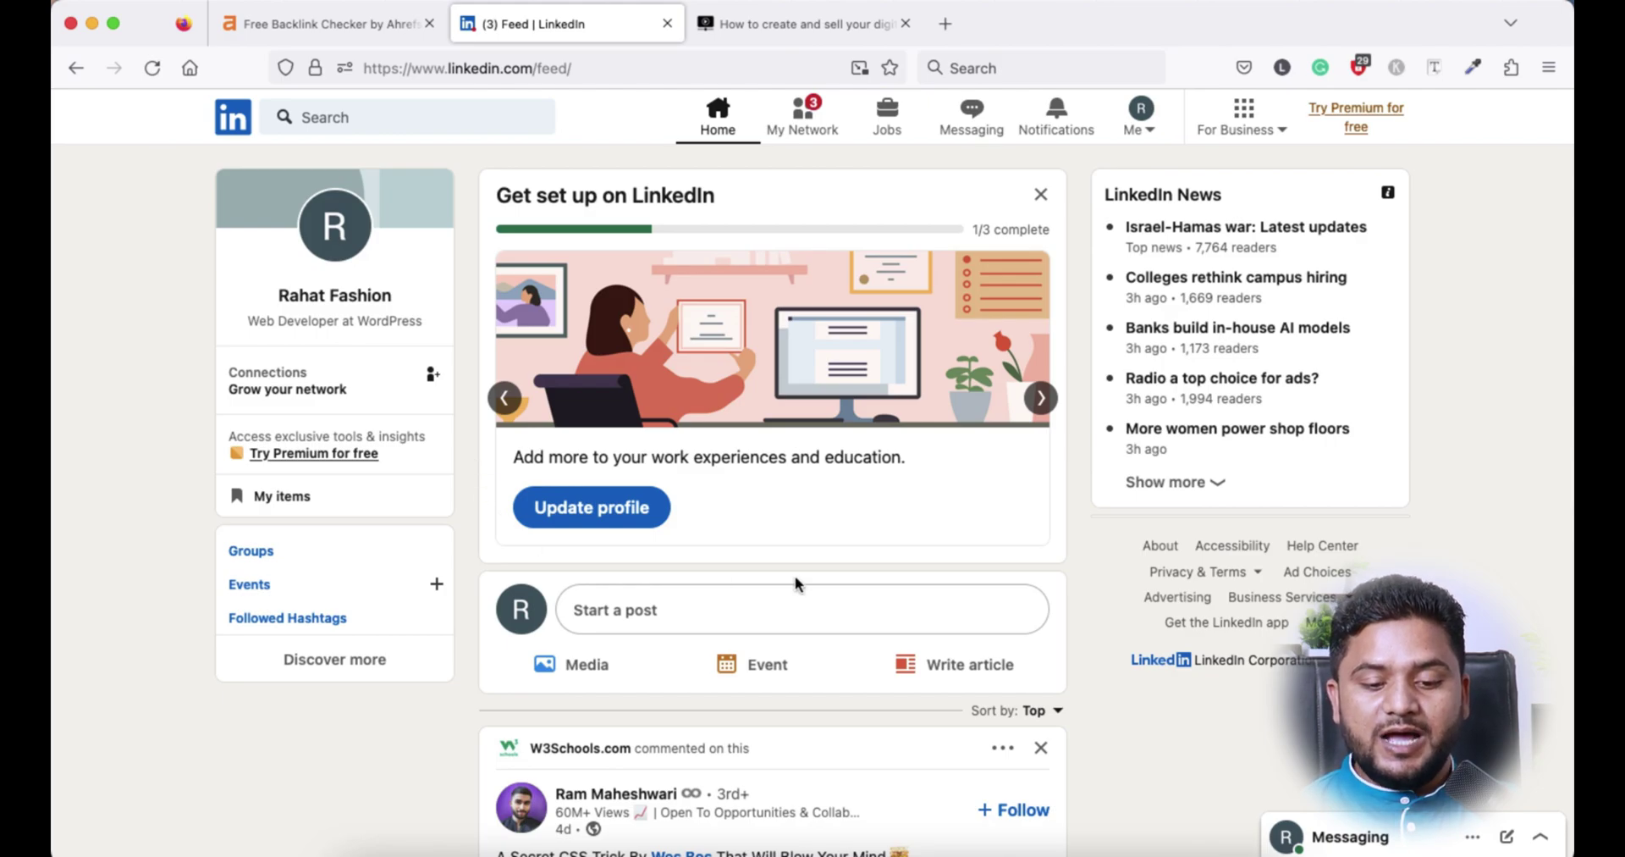
- Start a LinkedIn article and fill its body with a newly regenerated ChatGPT blog post from Brave Browser
left_click(956, 674)
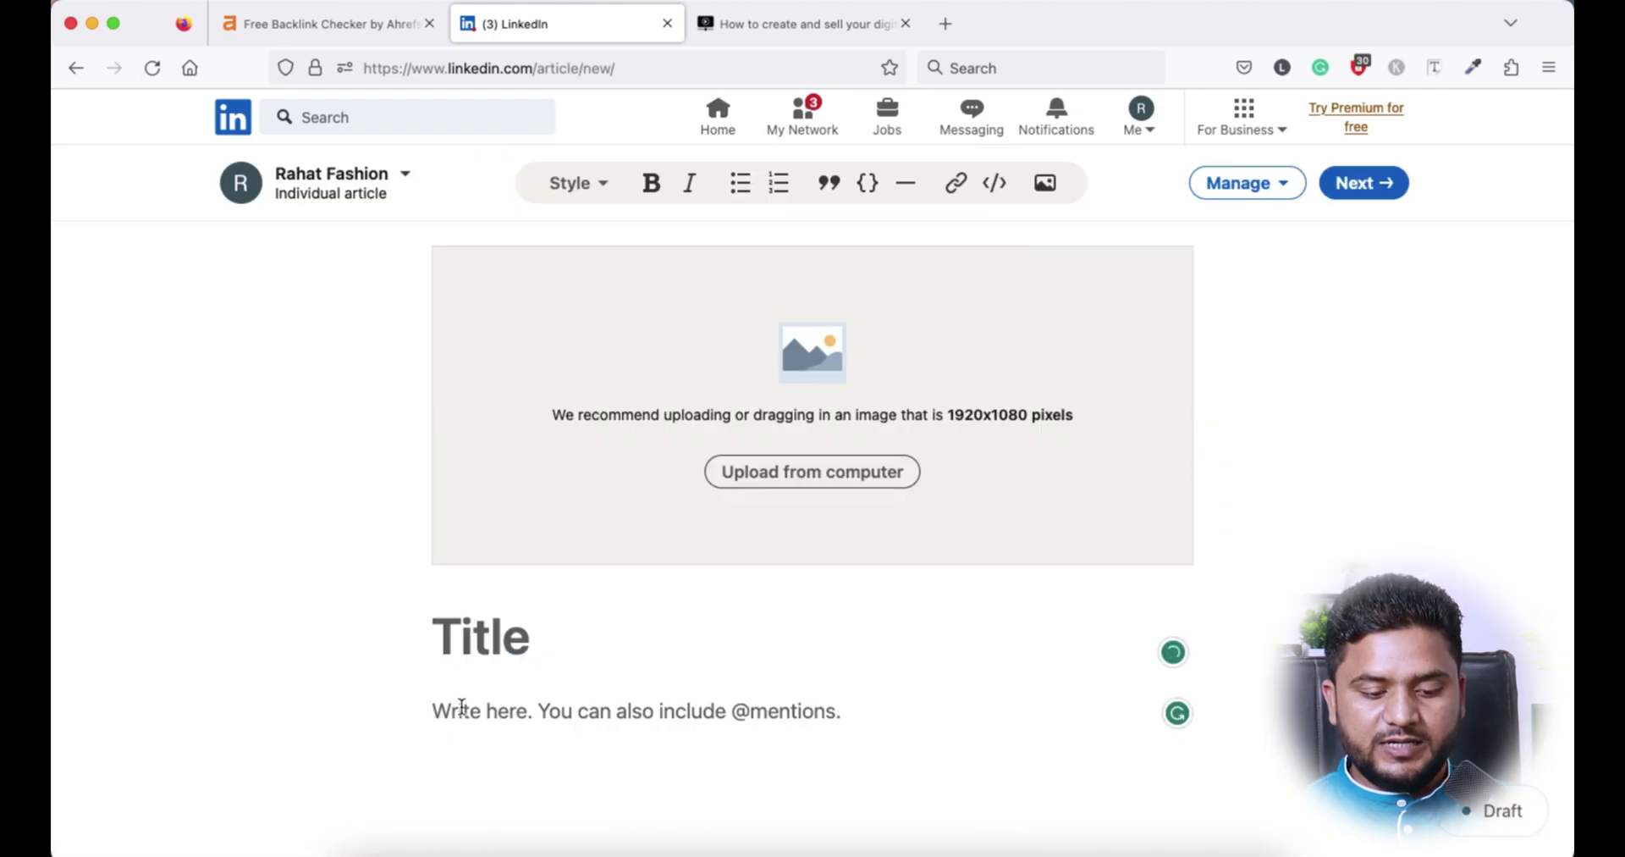
key("super+Tab")
left_click(1263, 476)
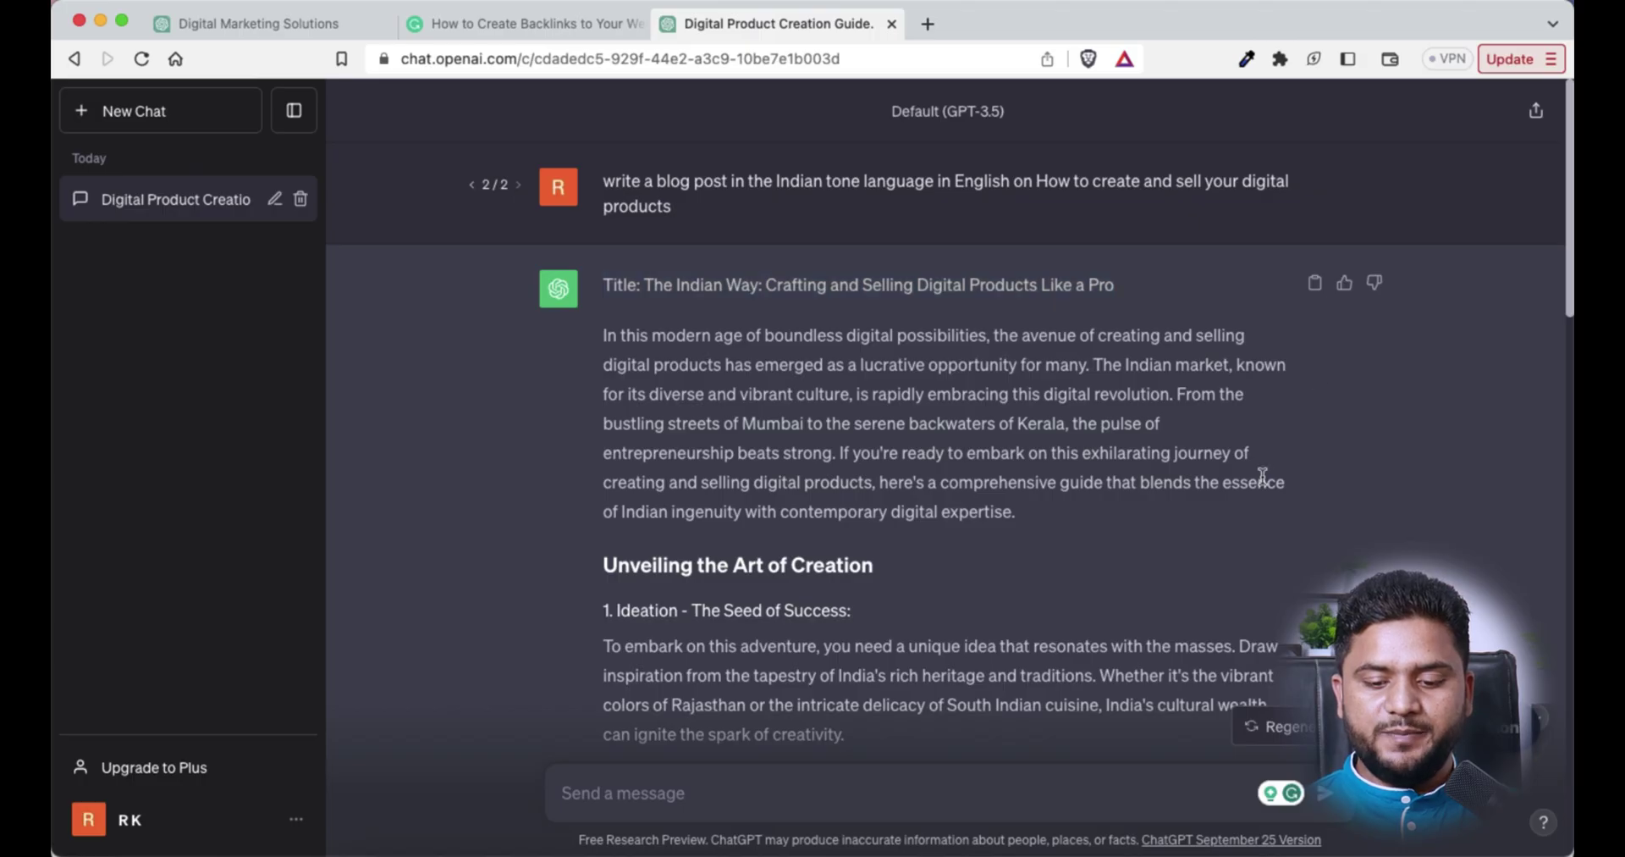
left_click(1272, 726)
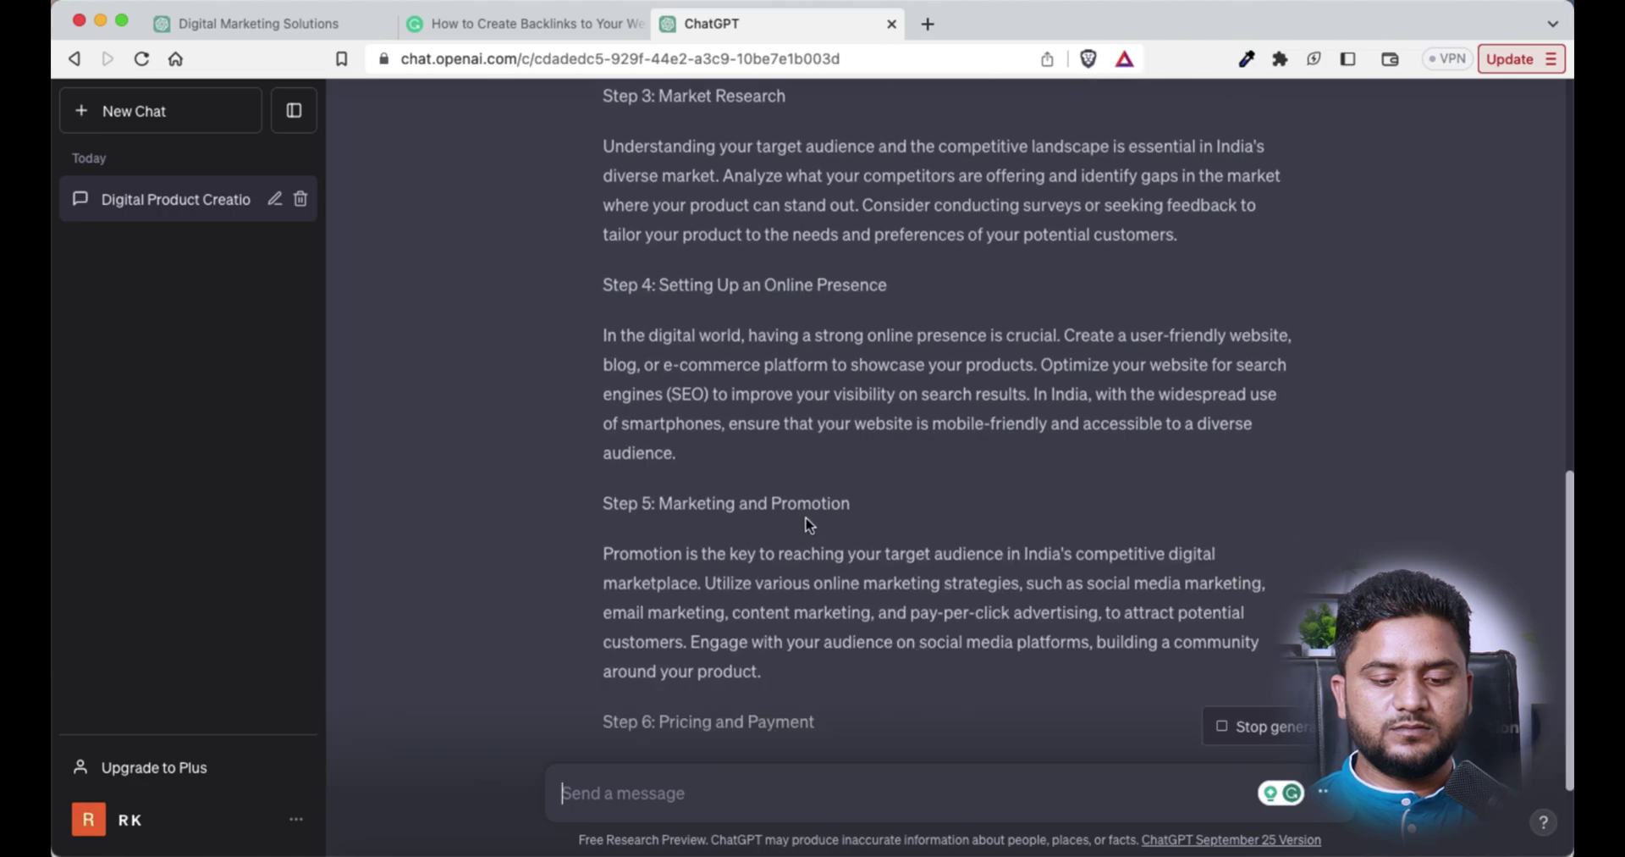
scroll(1015, 404, "up", 20)
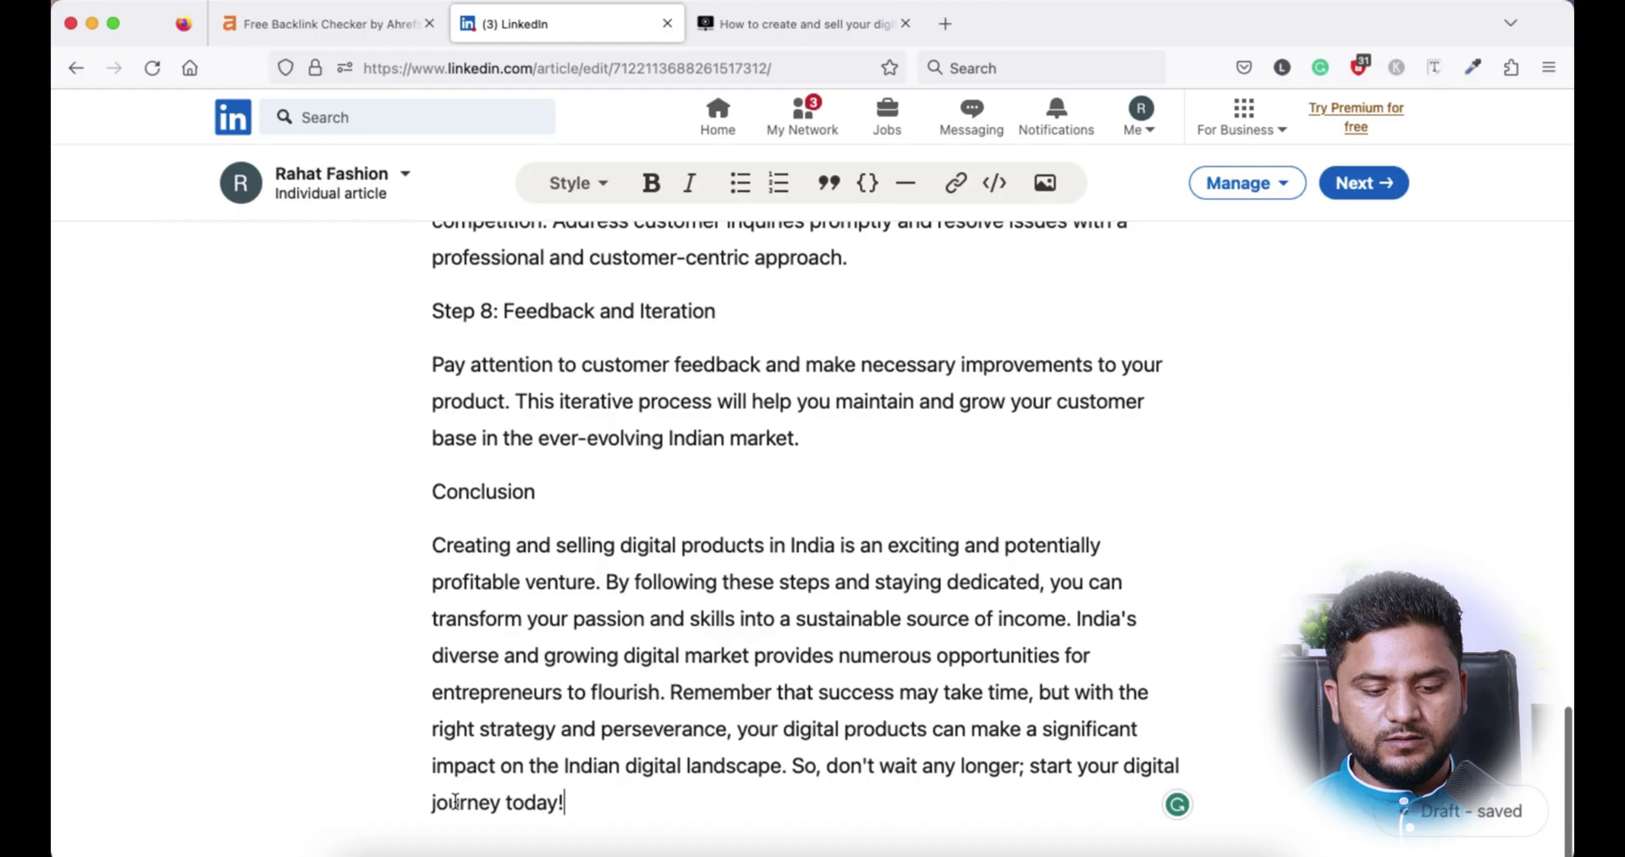
scroll(564, 616, "up", 20)
scroll(588, 606, "down", 5)
scroll(588, 606, "up", 2)
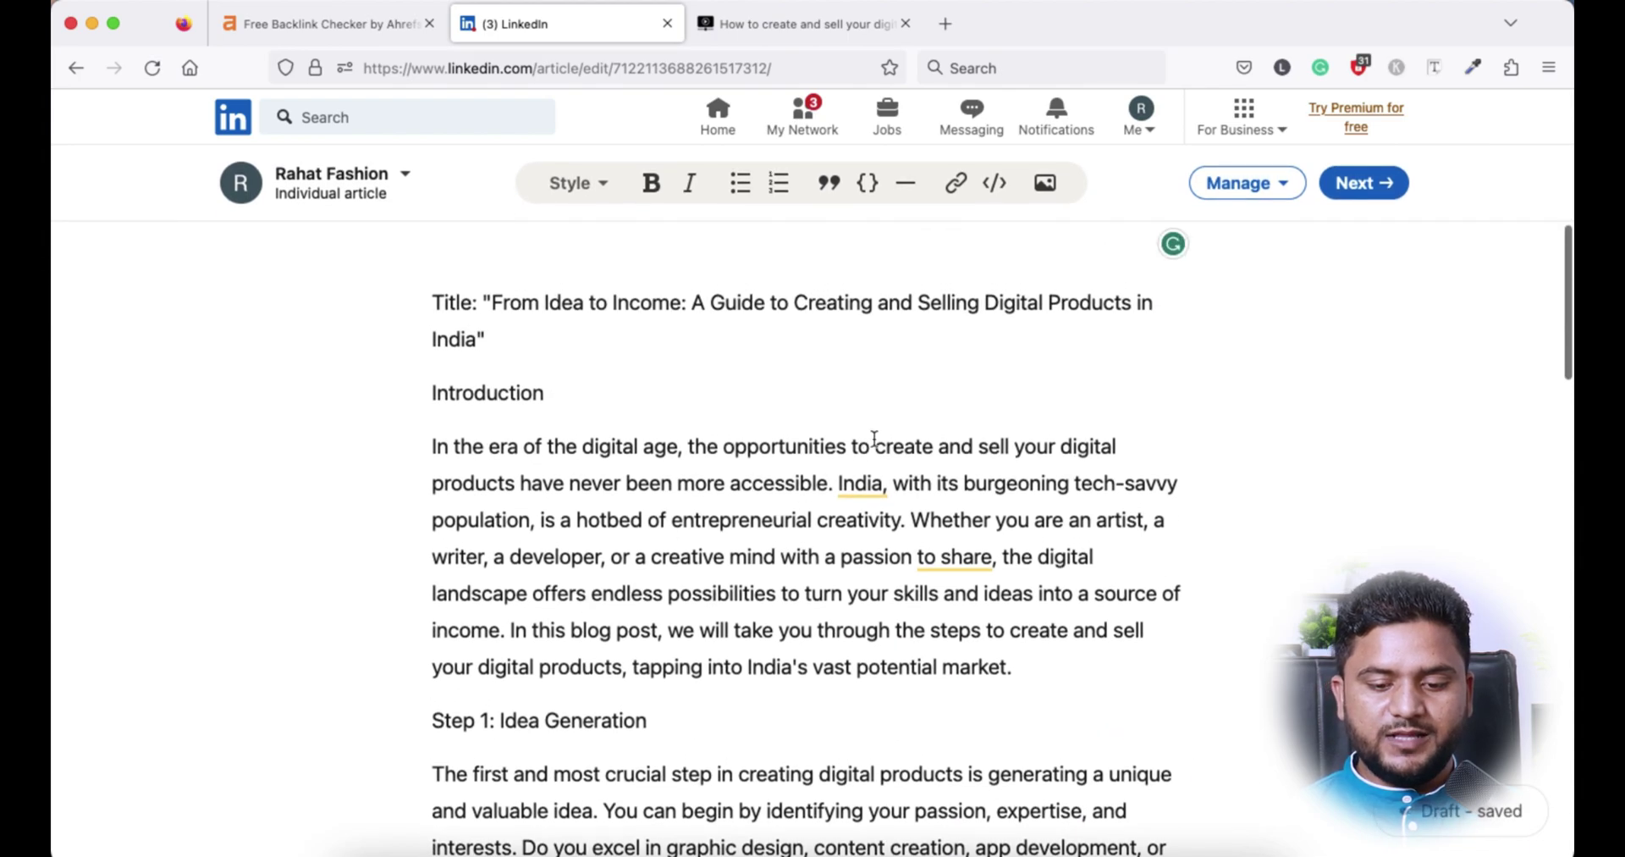
left_click(850, 32)
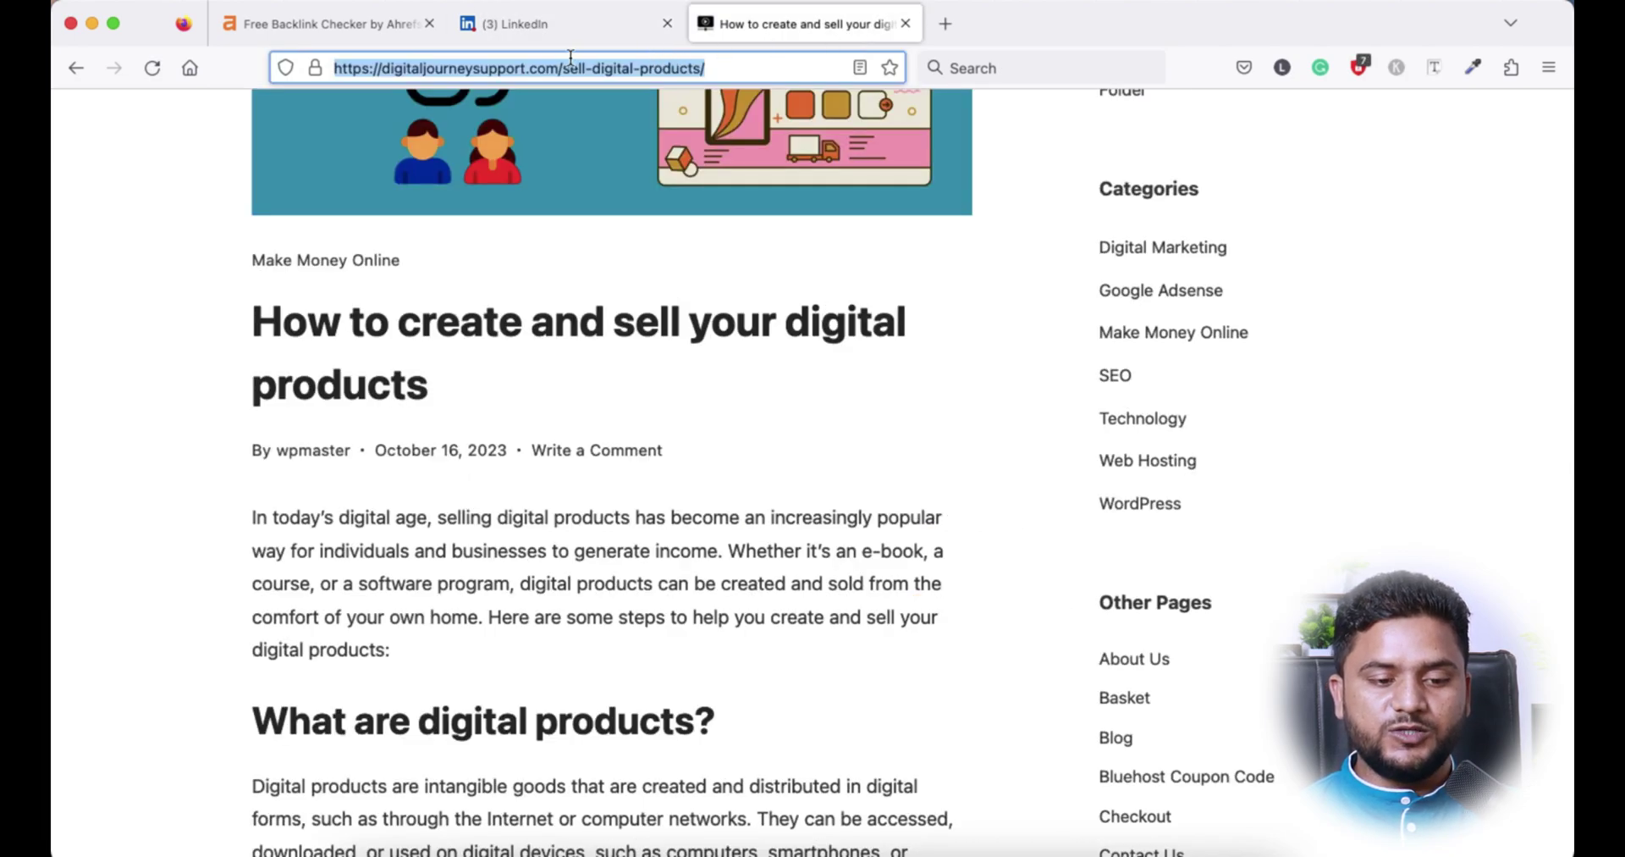
left_click(525, 21)
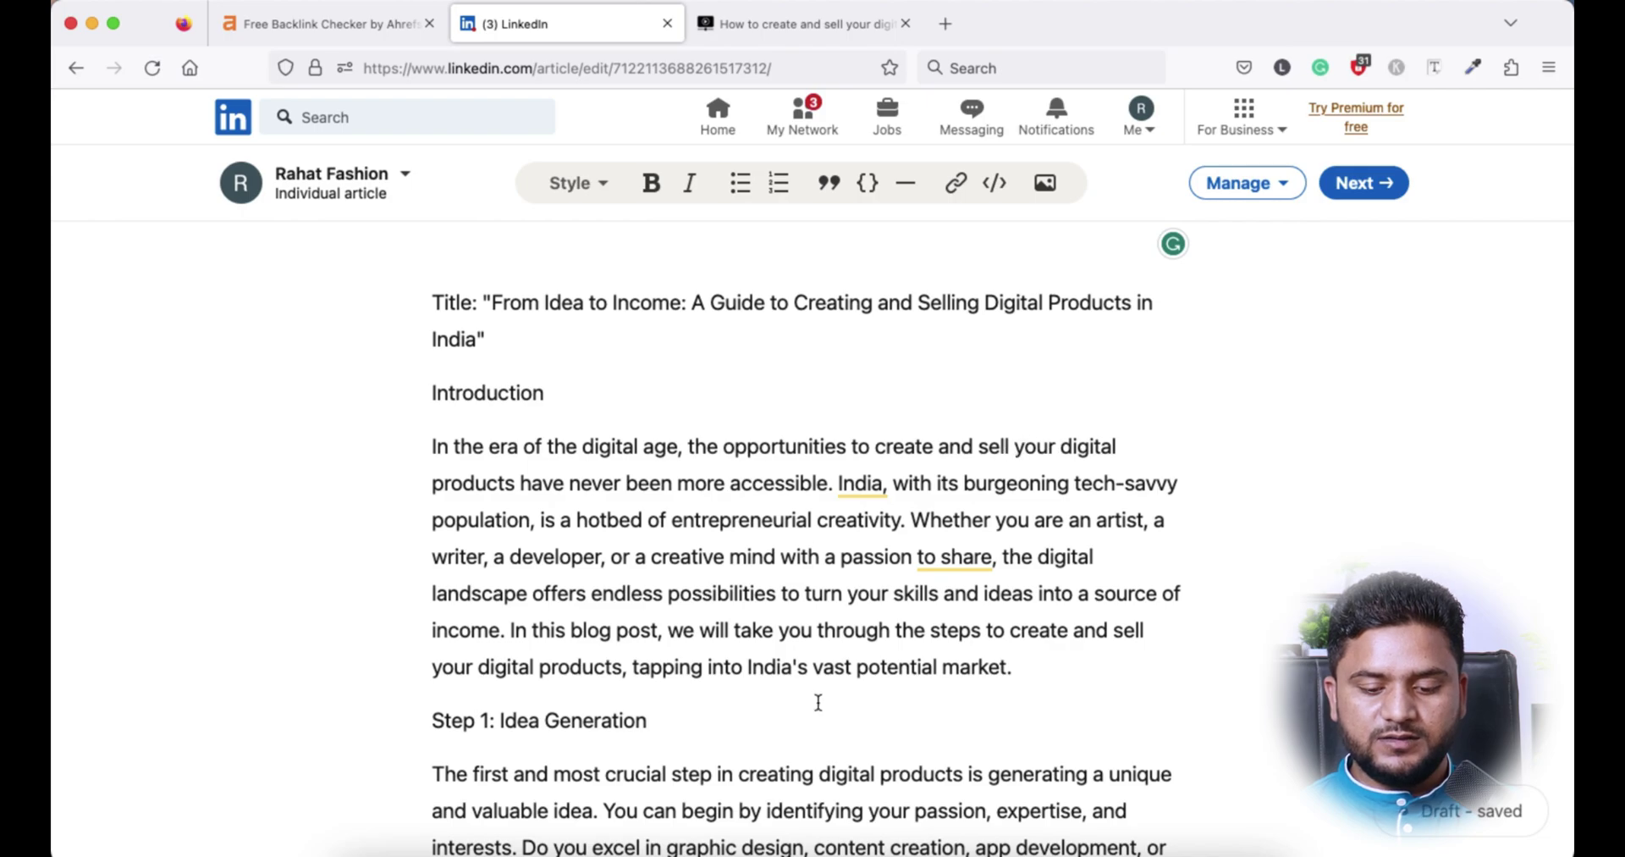
scroll(818, 702, "down", 3)
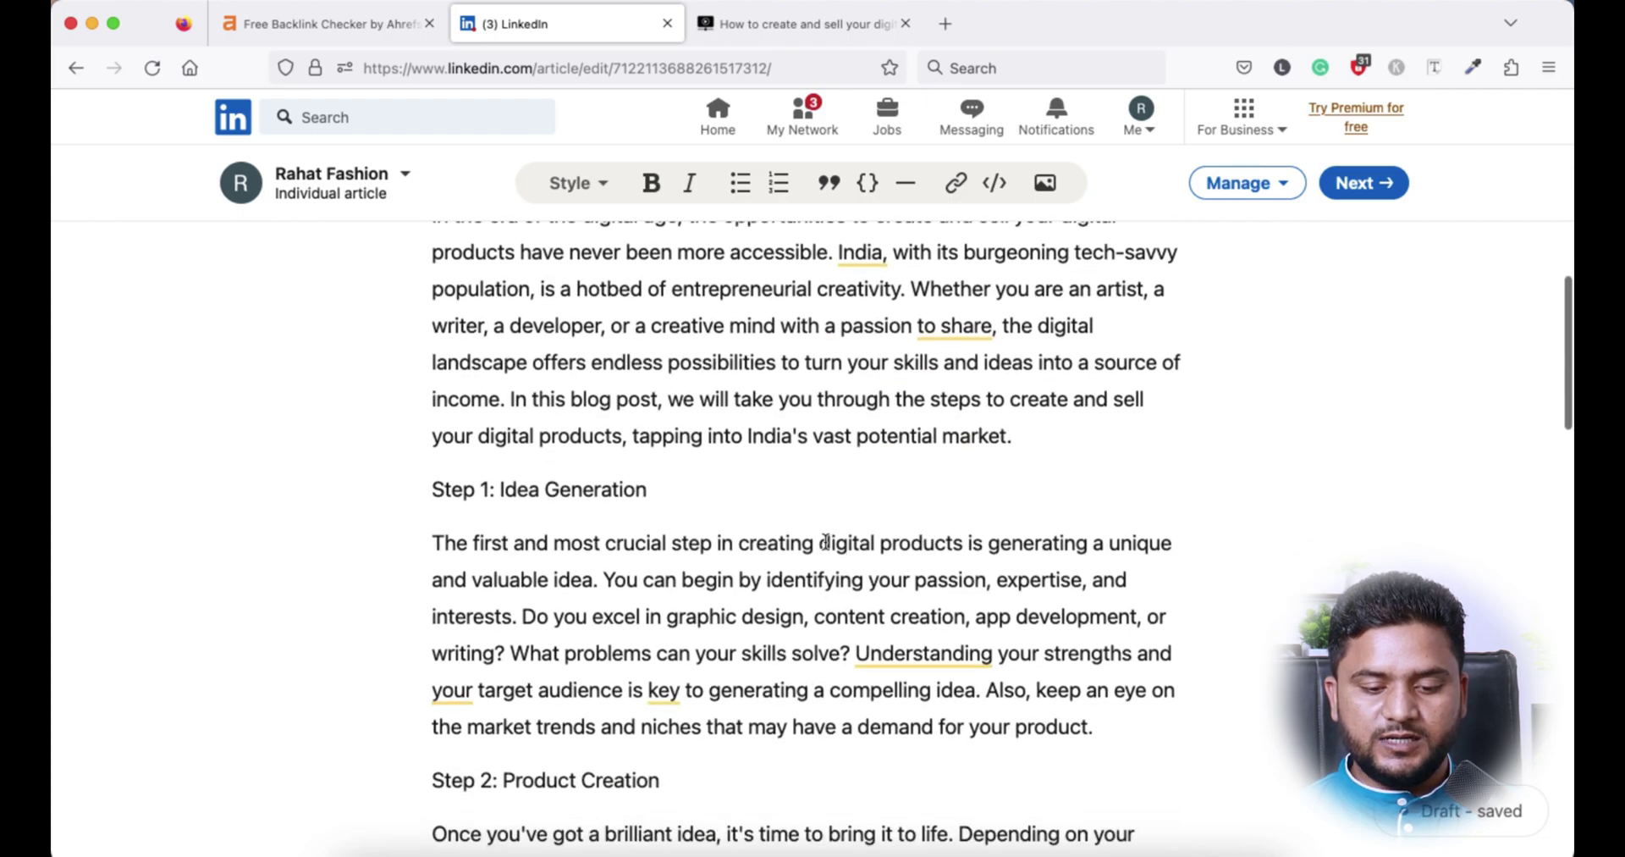
left_click_drag(819, 543, 957, 544)
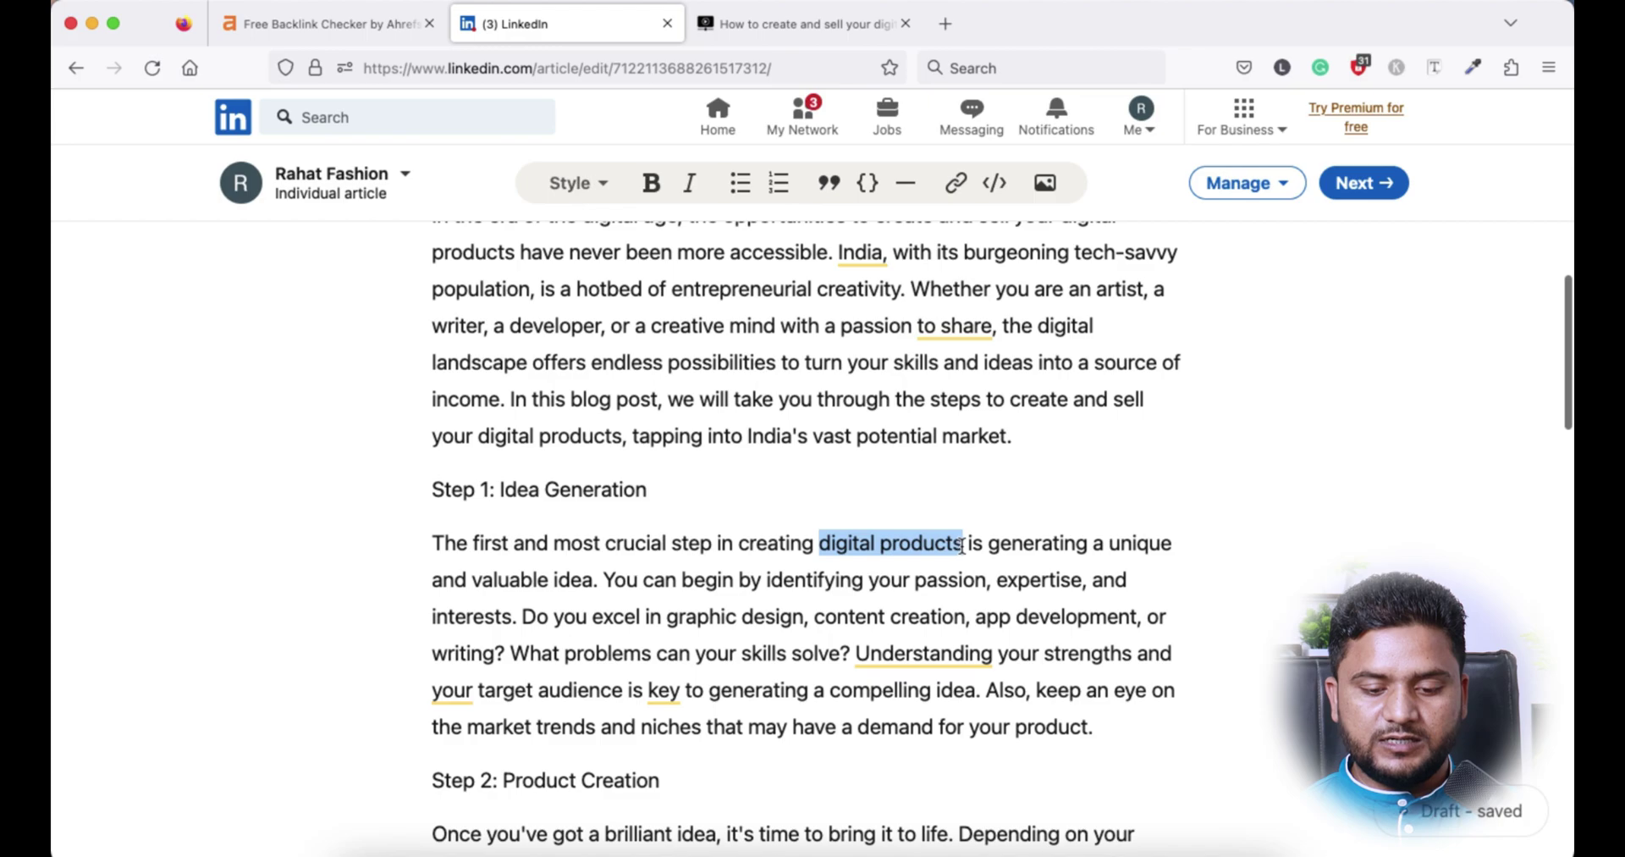
left_click(959, 188)
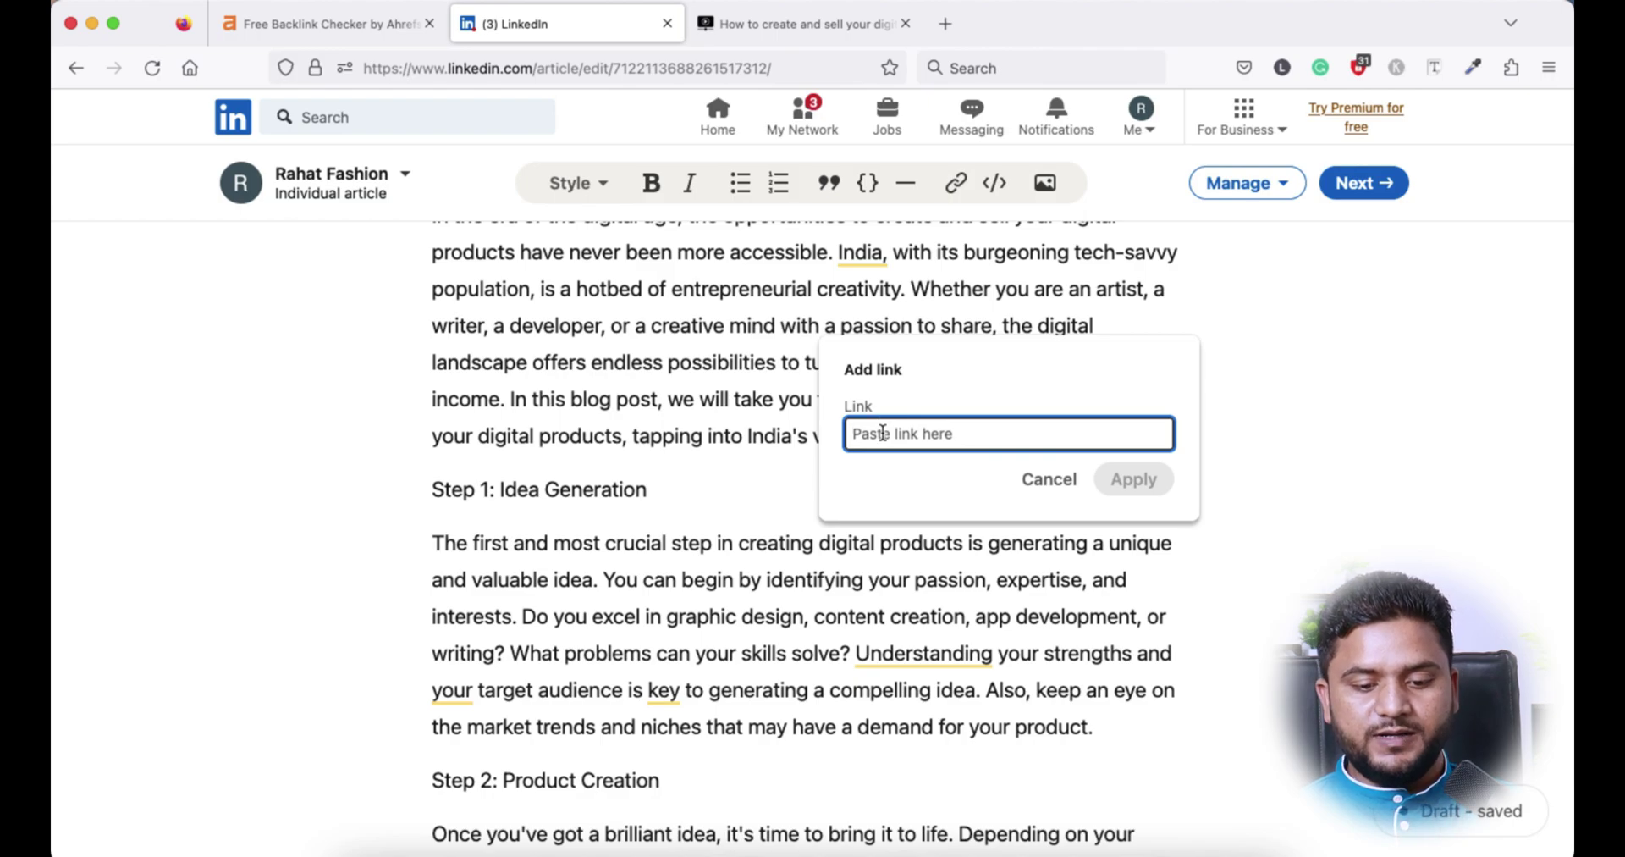
key("super+v")
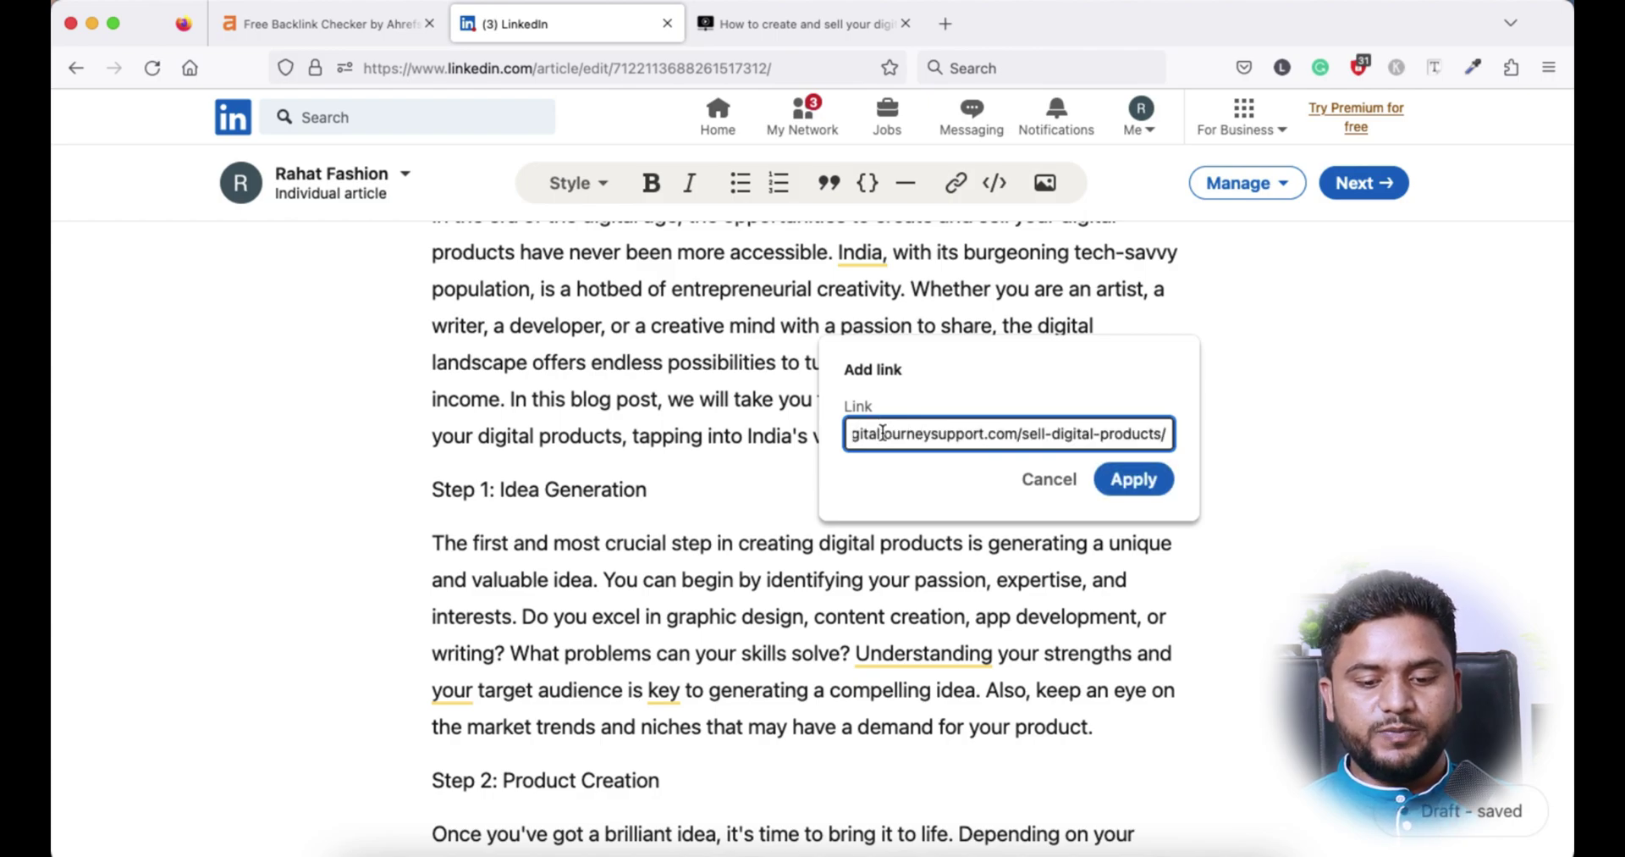
left_click(1128, 480)
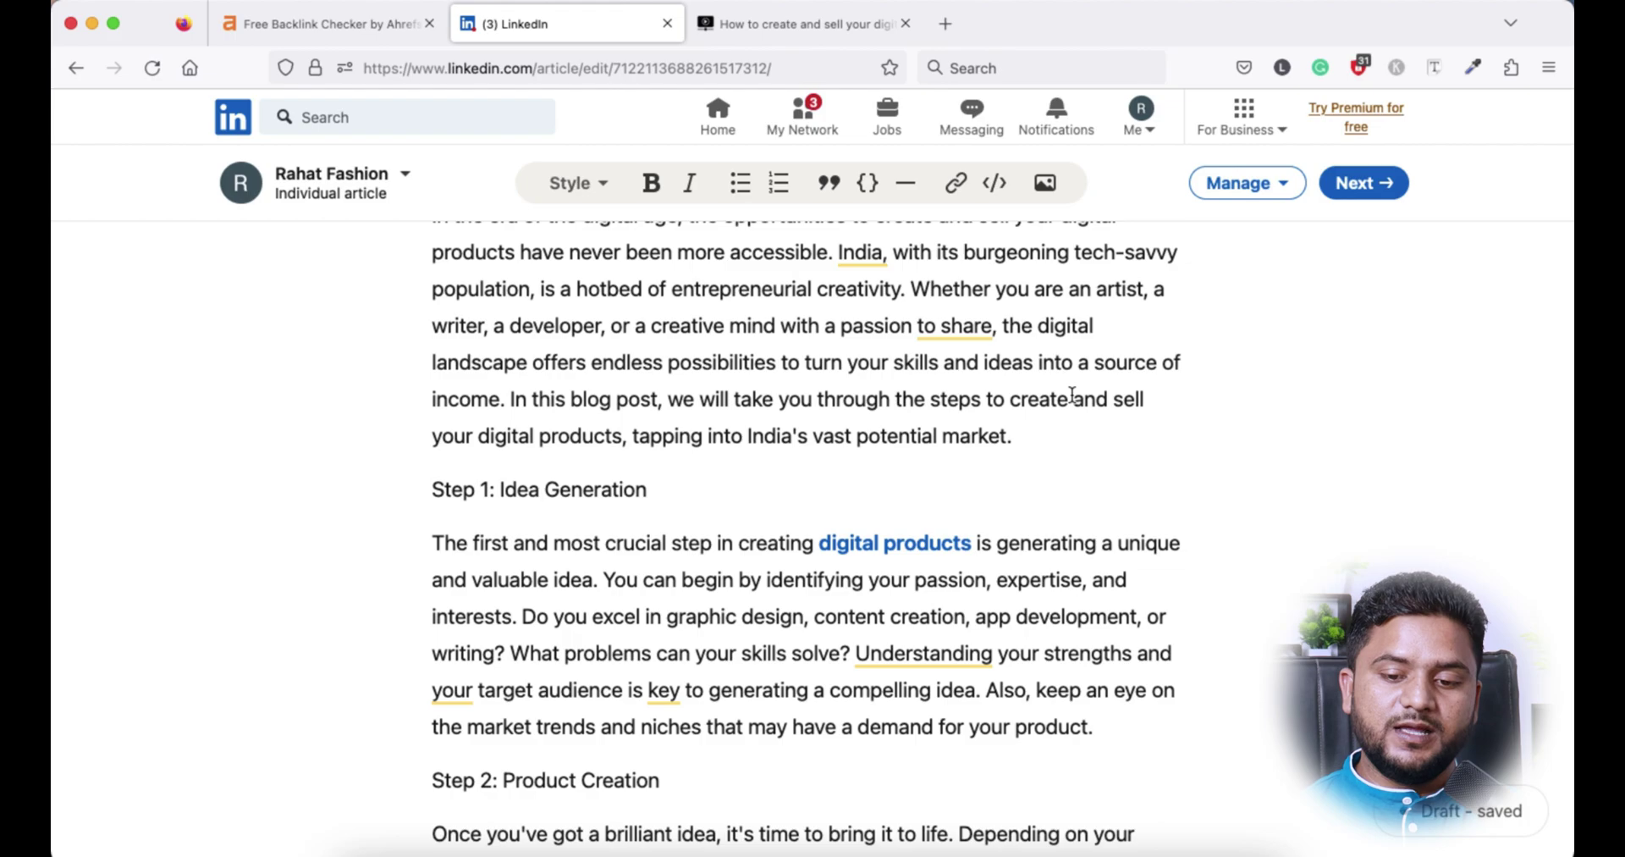
- Publish the LinkedIn article "The Indian Way: Crafting and Selling Digital Products Like a Pro"
left_click(1359, 188)
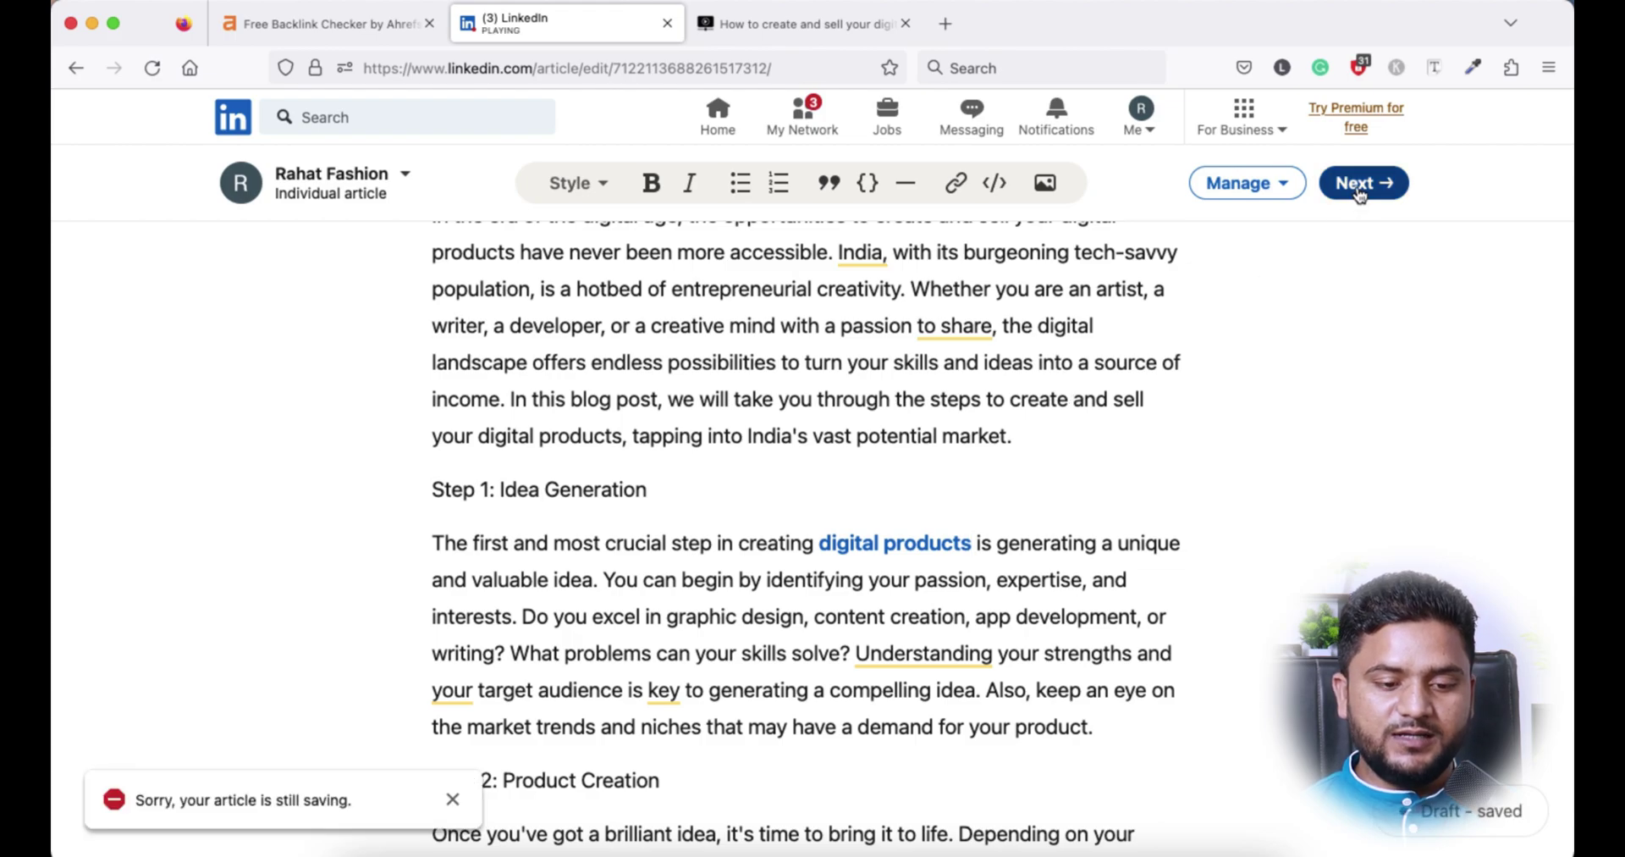
scroll(846, 415, "up", 10)
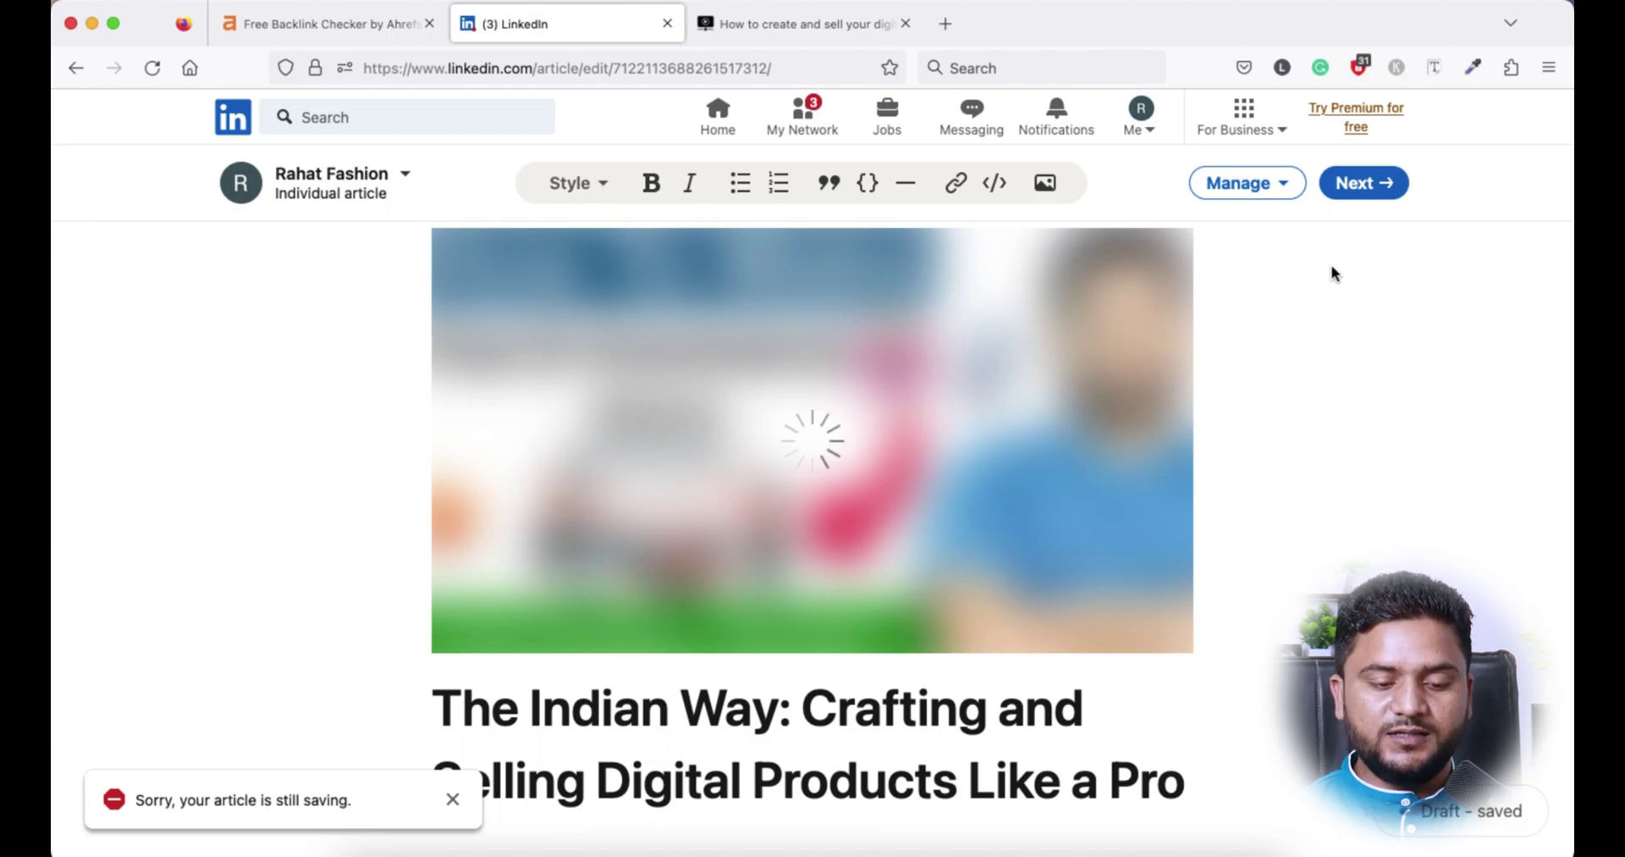
left_click(1363, 183)
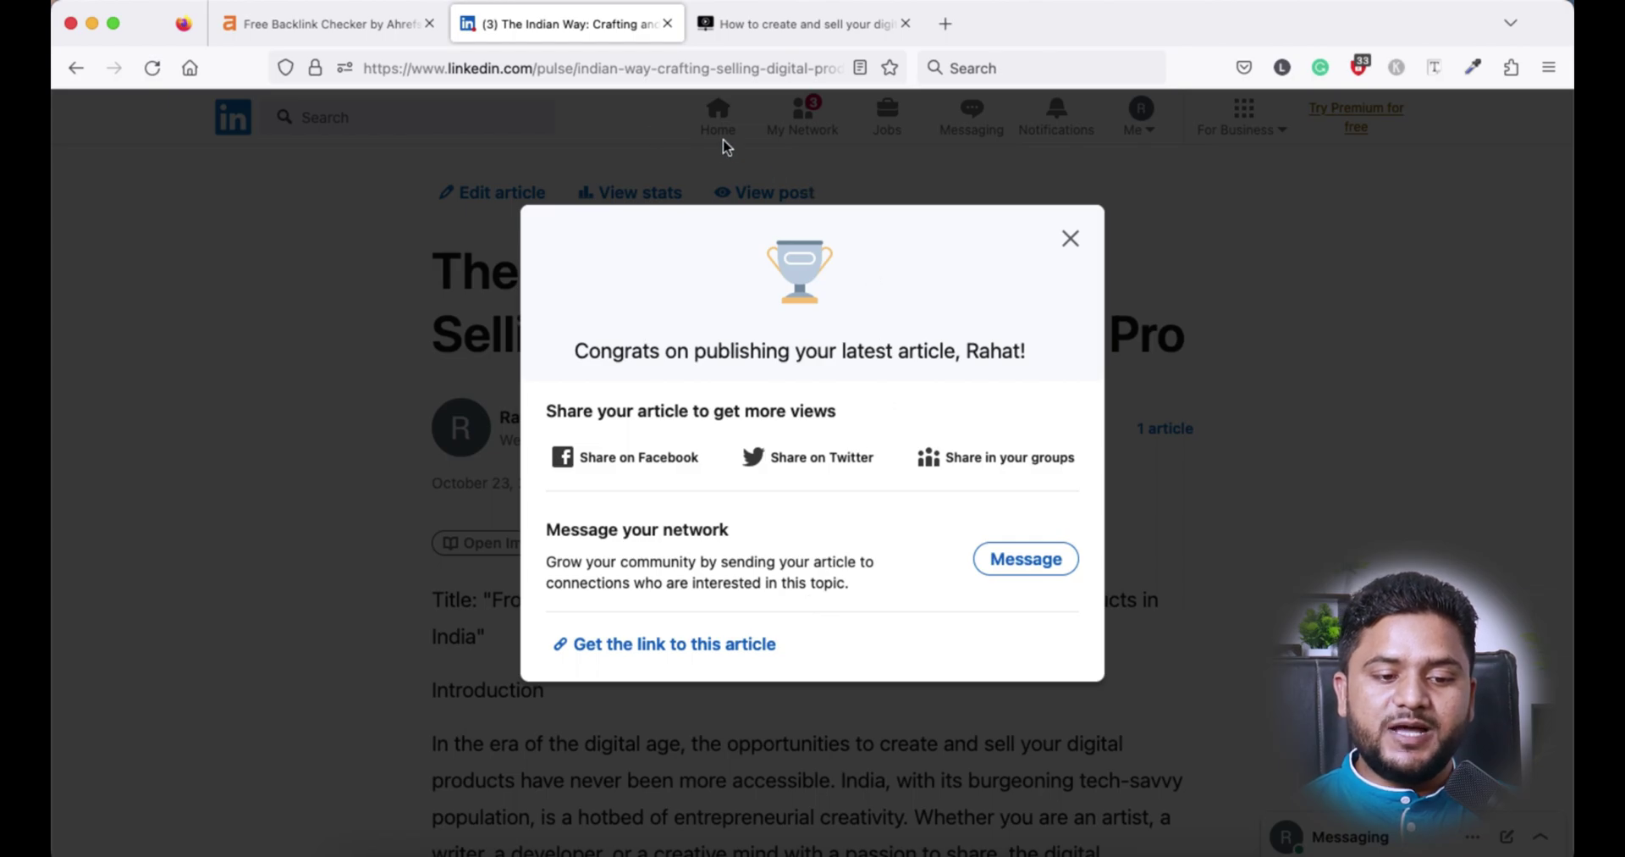
- Switch to Brave Browser and review the list of backlink websites in the Grammarly document
key("ctrl+Up")
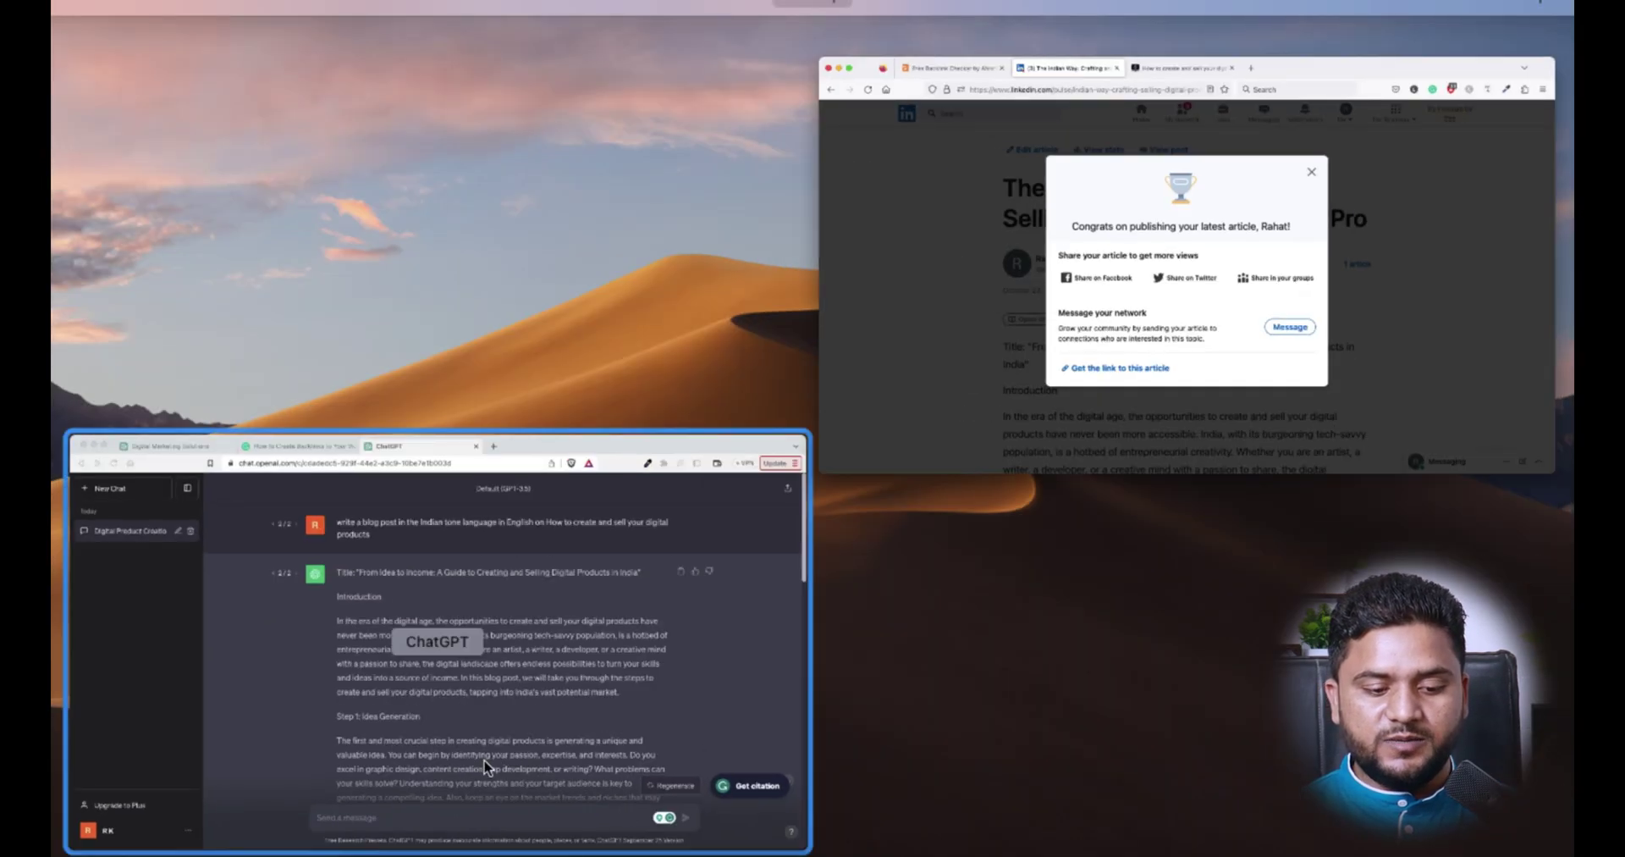
left_click(561, 726)
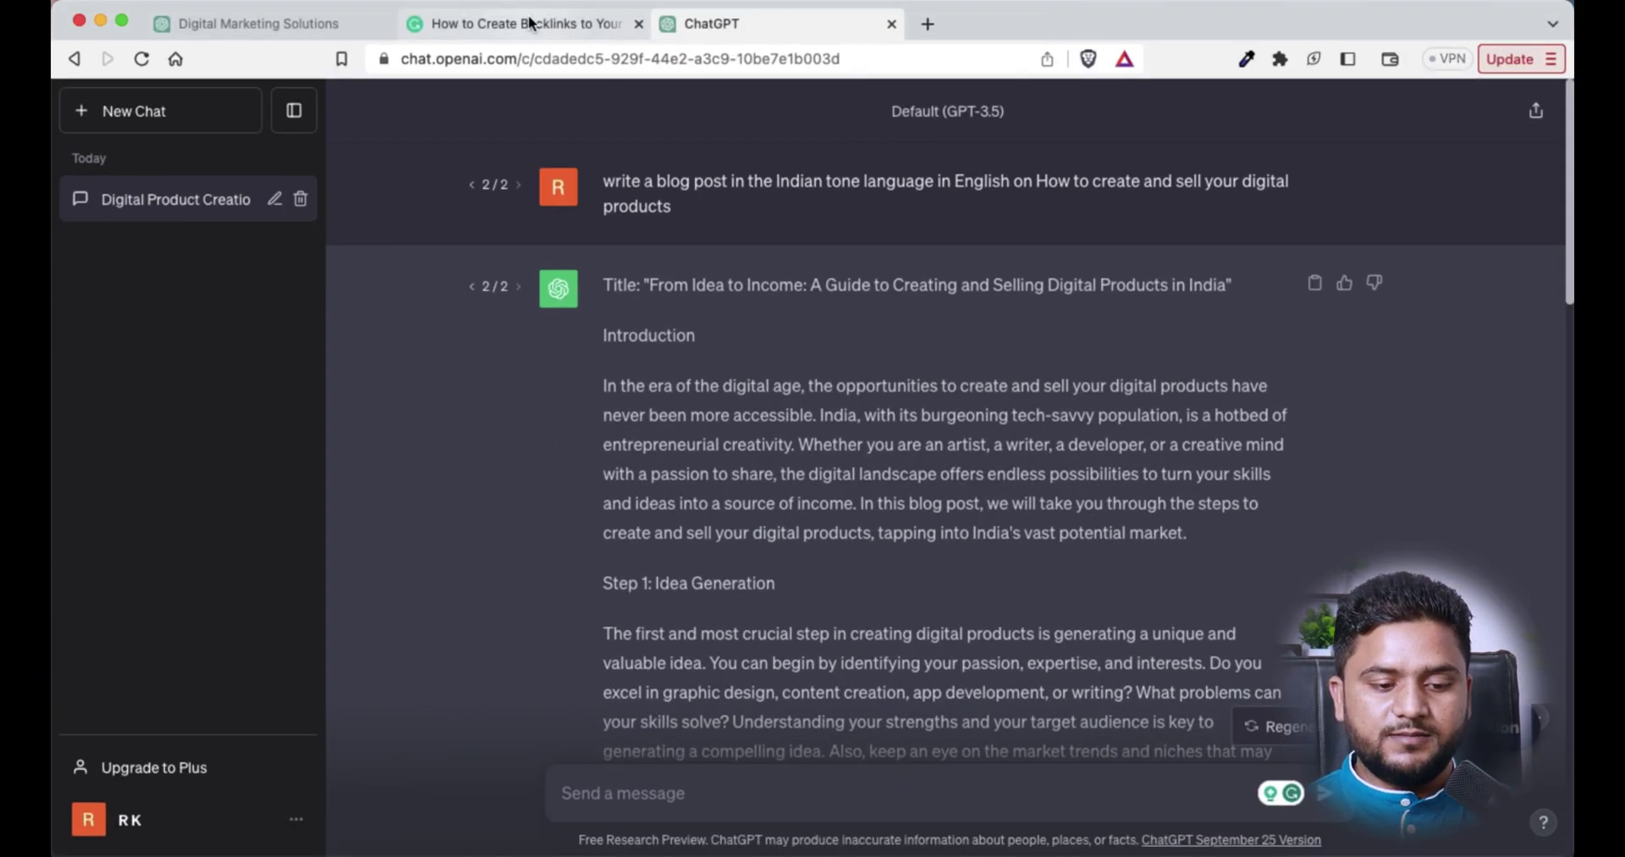
left_click(533, 24)
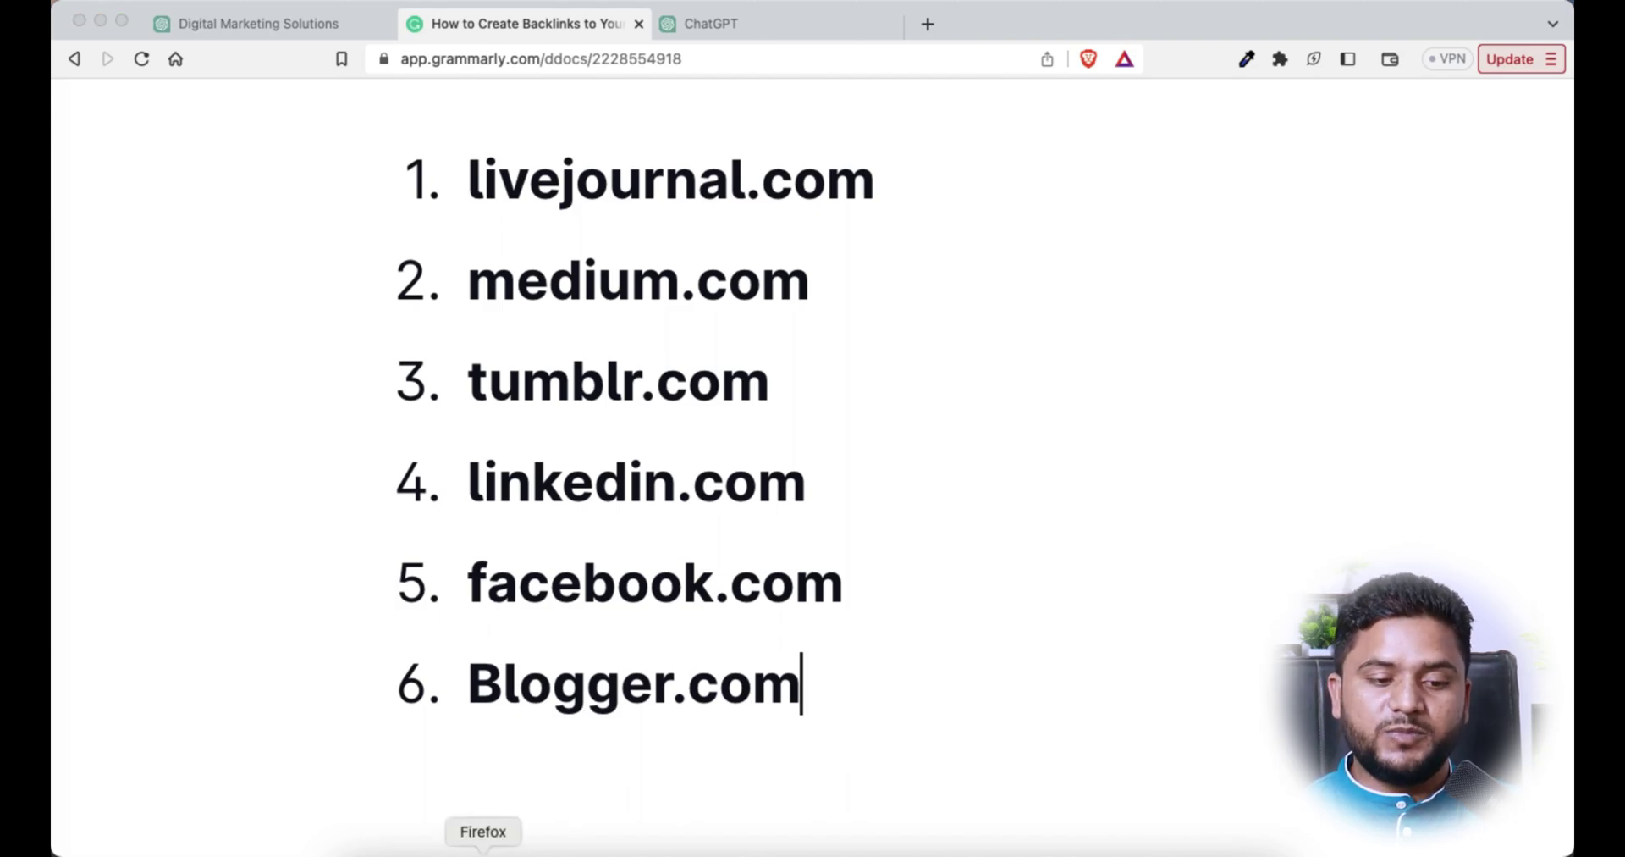
- Switch to Firefox, open Blogger in a new tab, and start a new post on the Digiweb123 blog
left_click(483, 848)
left_click(946, 27)
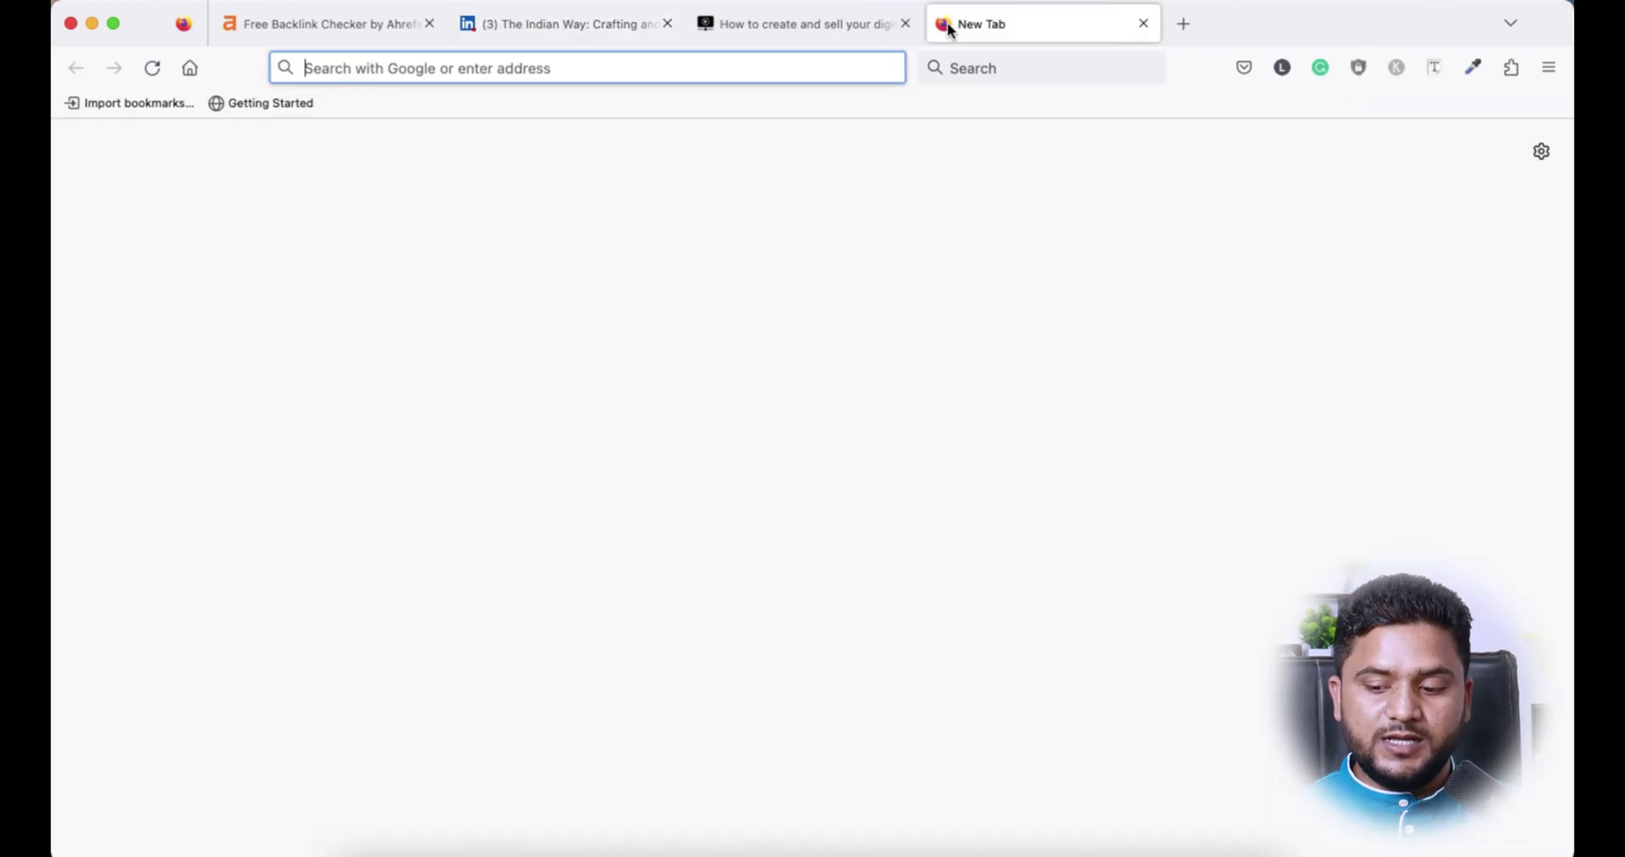
type("b")
key("Down")
key("Down")
key("Down")
key("Down")
key("Down")
key("Return")
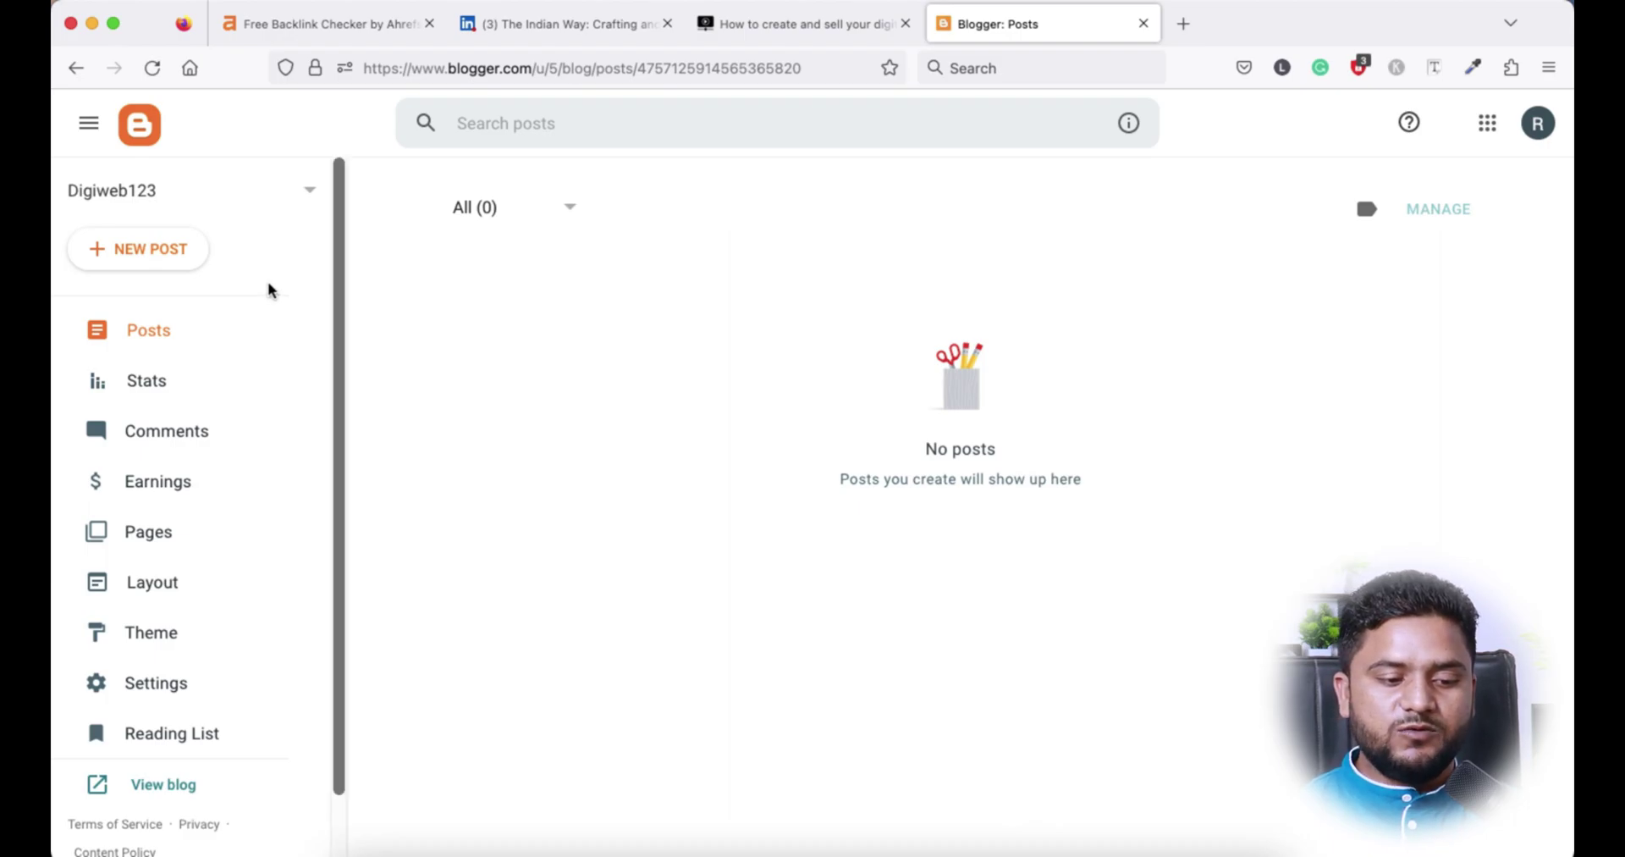
left_click(155, 256)
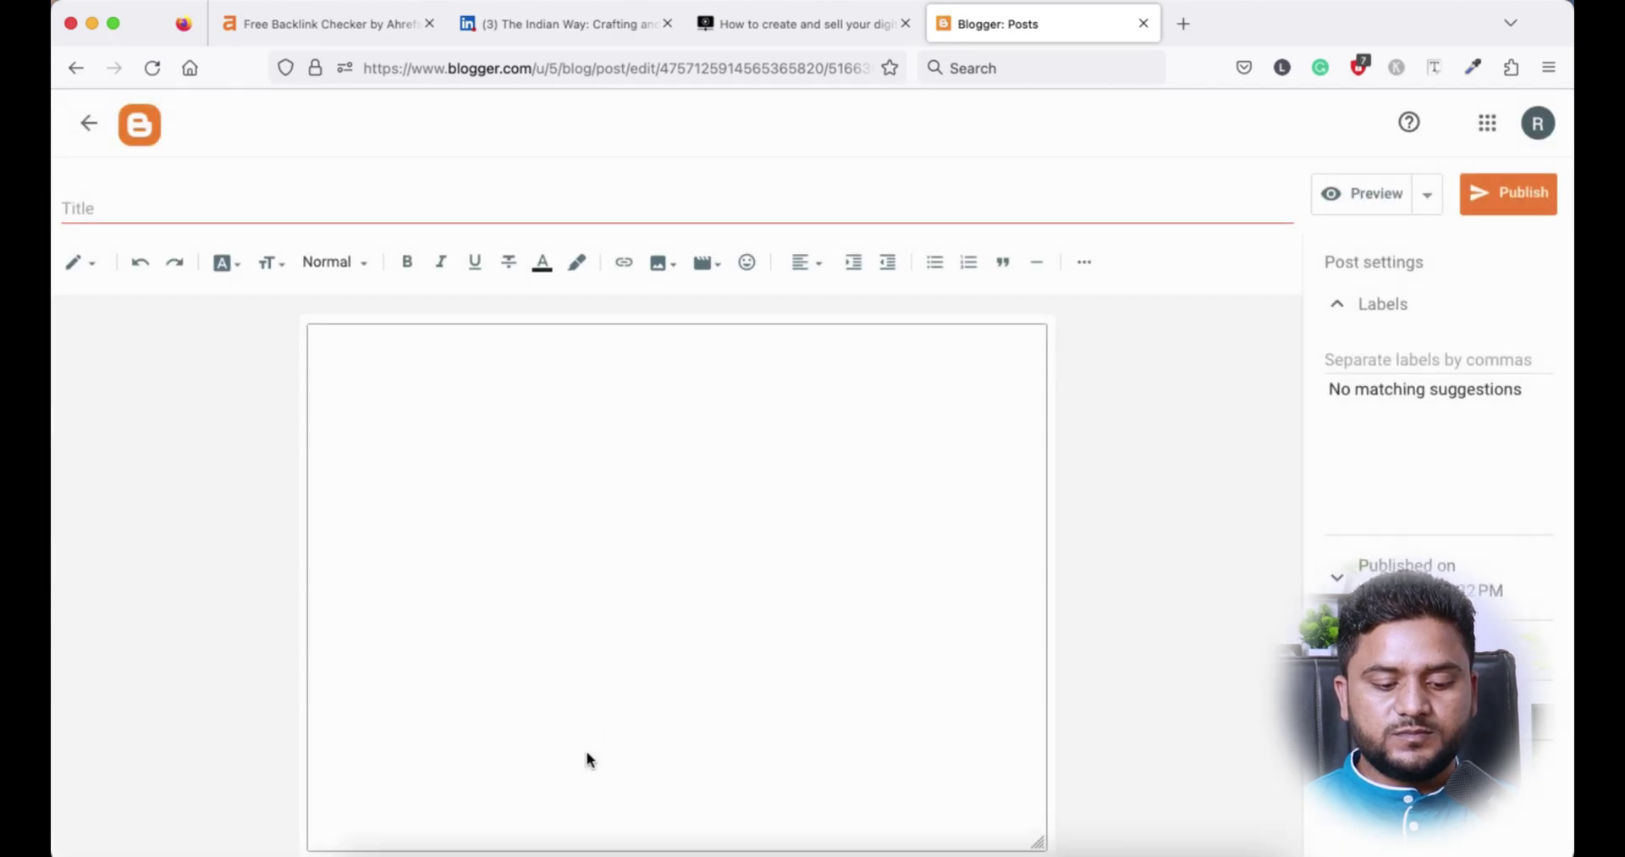
- Title the Blogger post "From Idea to Income: A Guide to Creating and Selling Digital Products in India" and fill its body with the ChatGPT article from Brave Browser
left_click(525, 851)
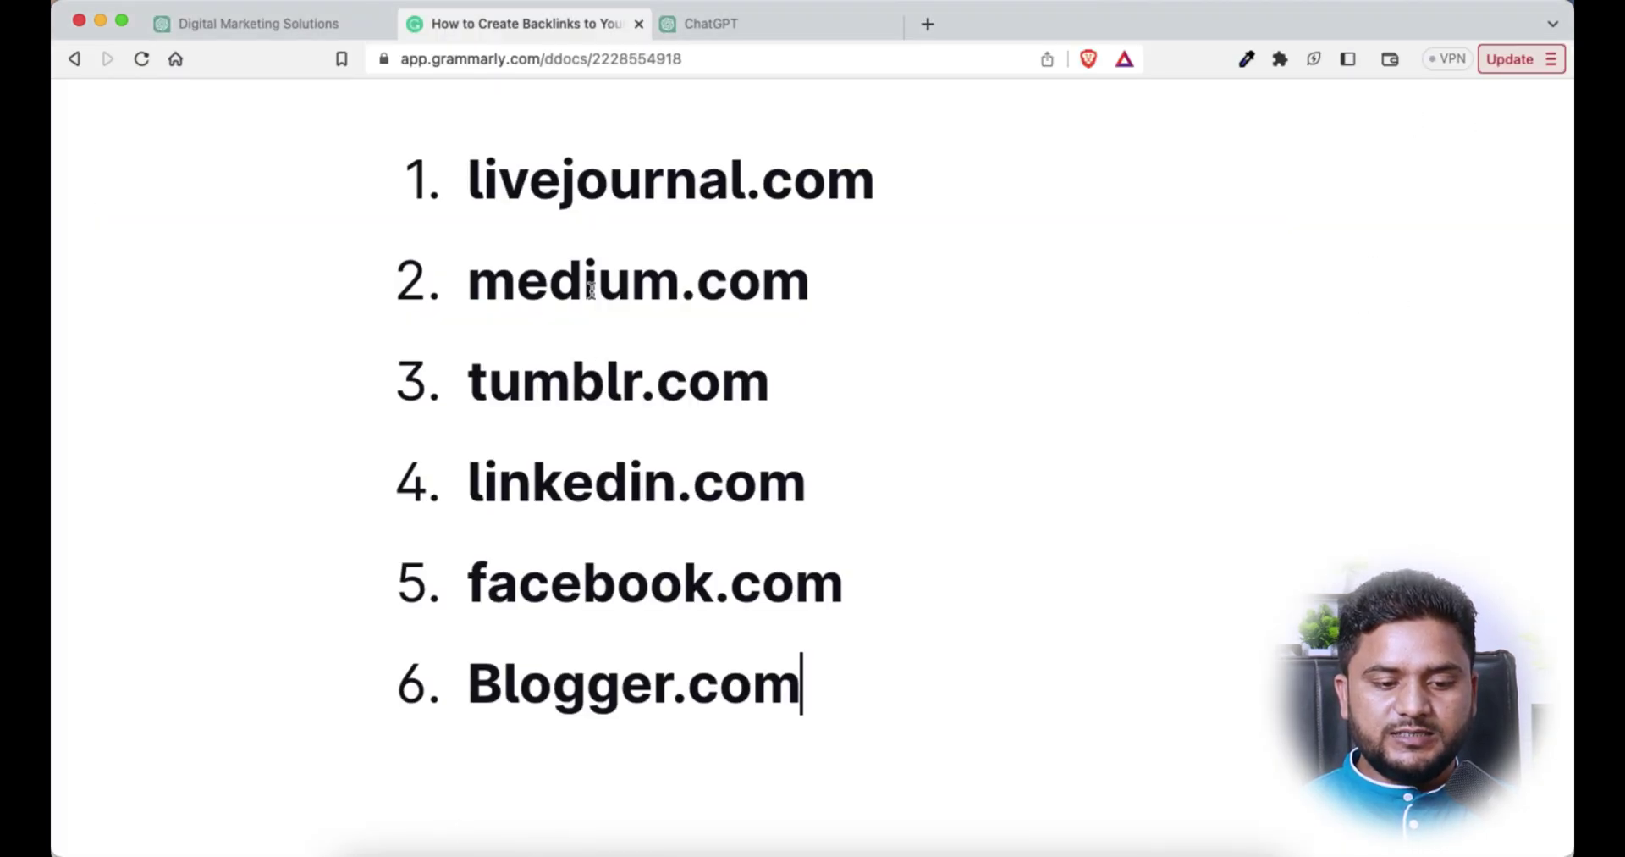
left_click(754, 26)
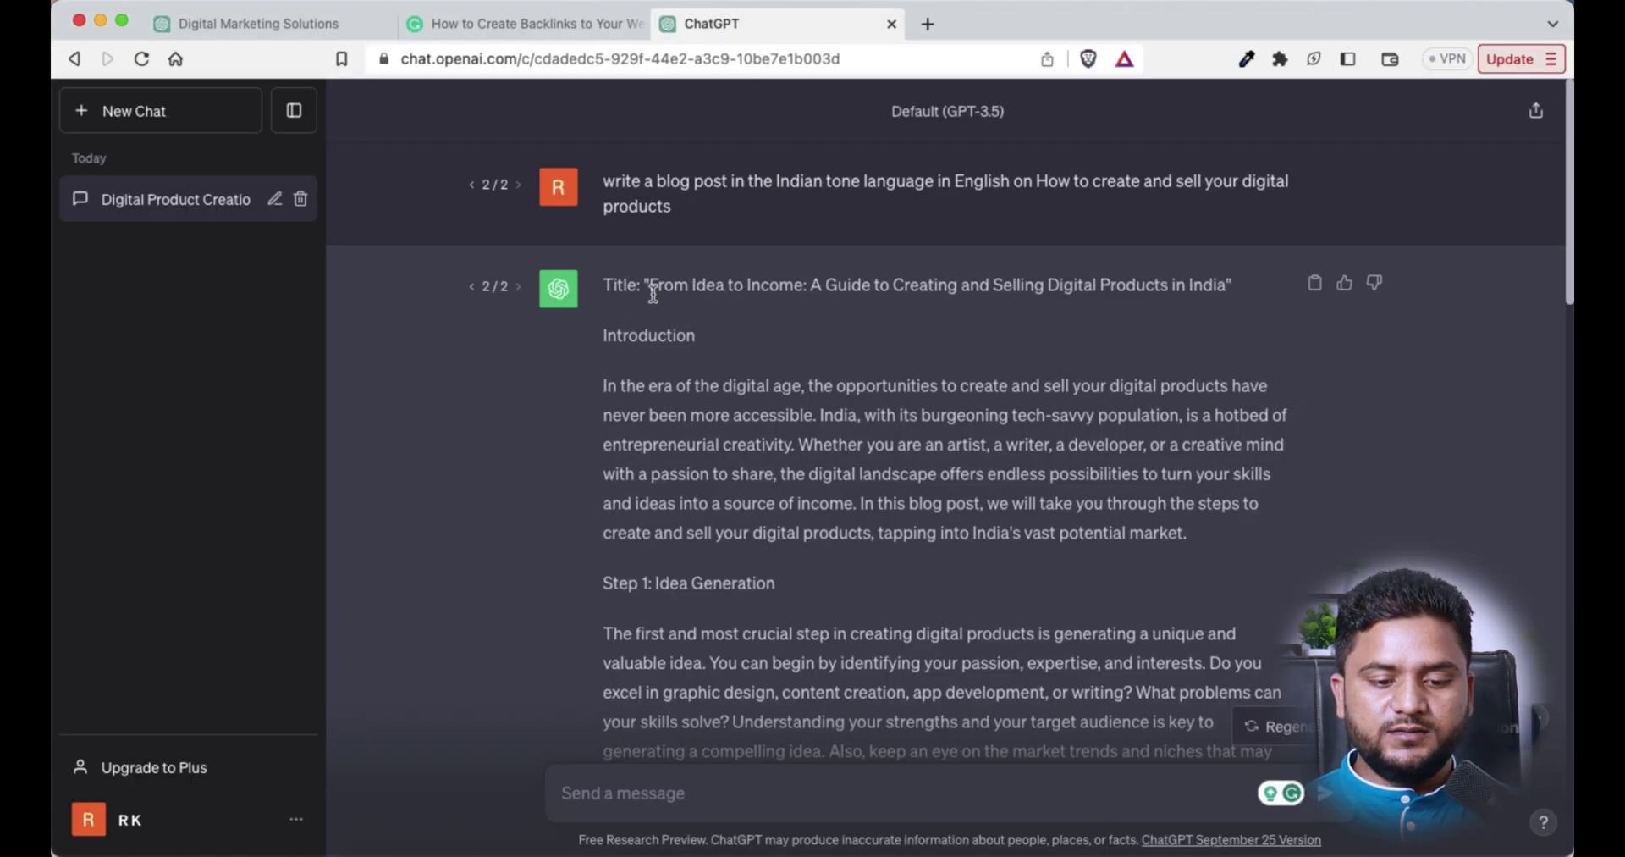
left_click_drag(651, 284, 1226, 286)
left_click(315, 369)
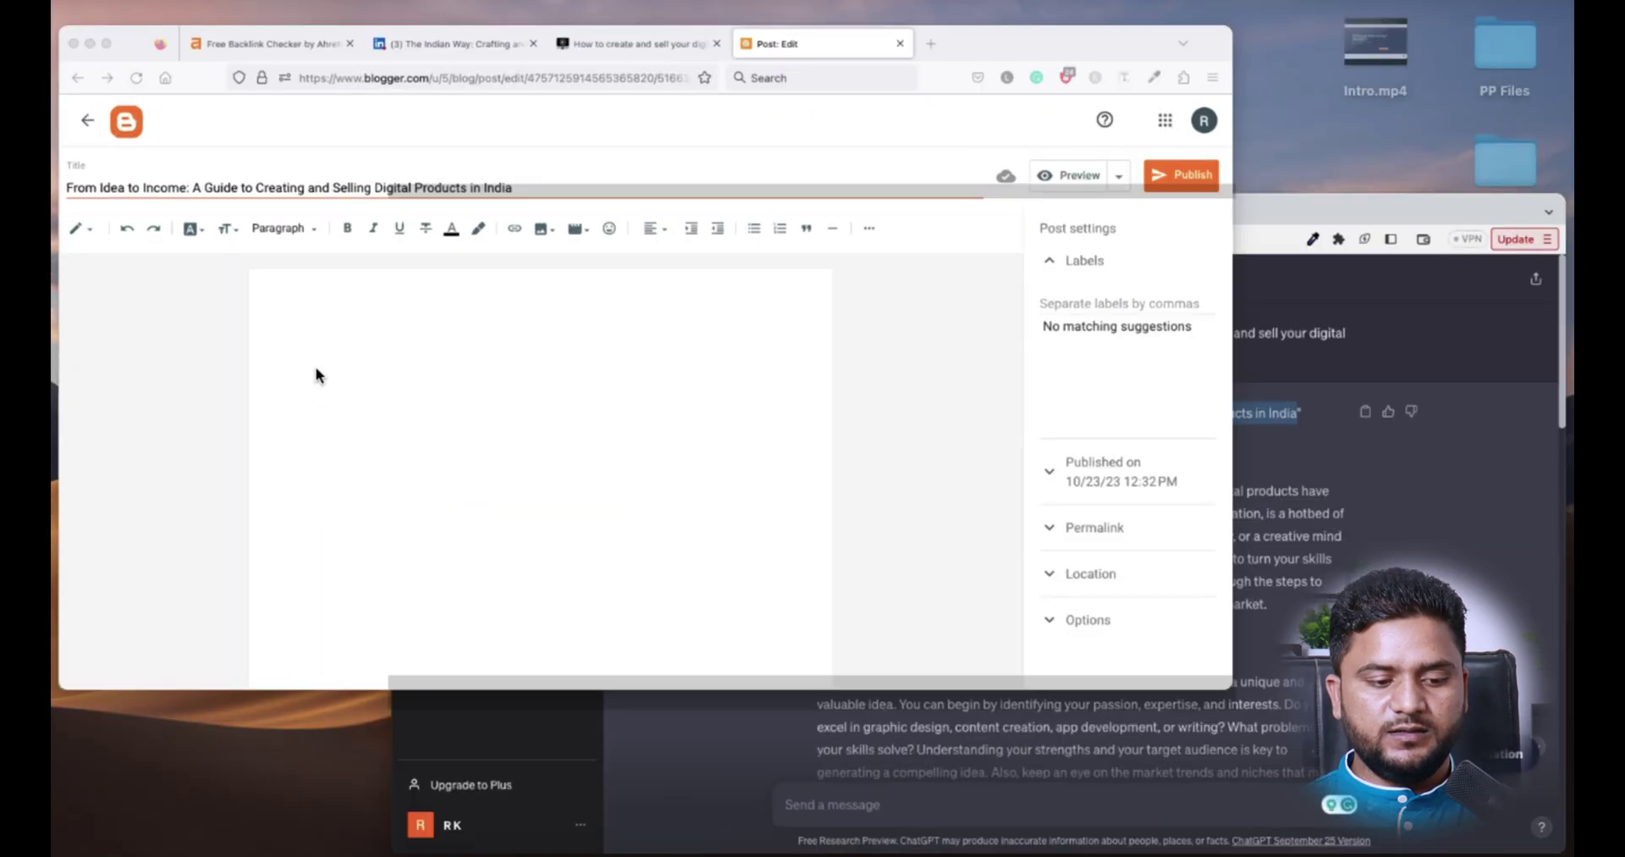
key("super+v")
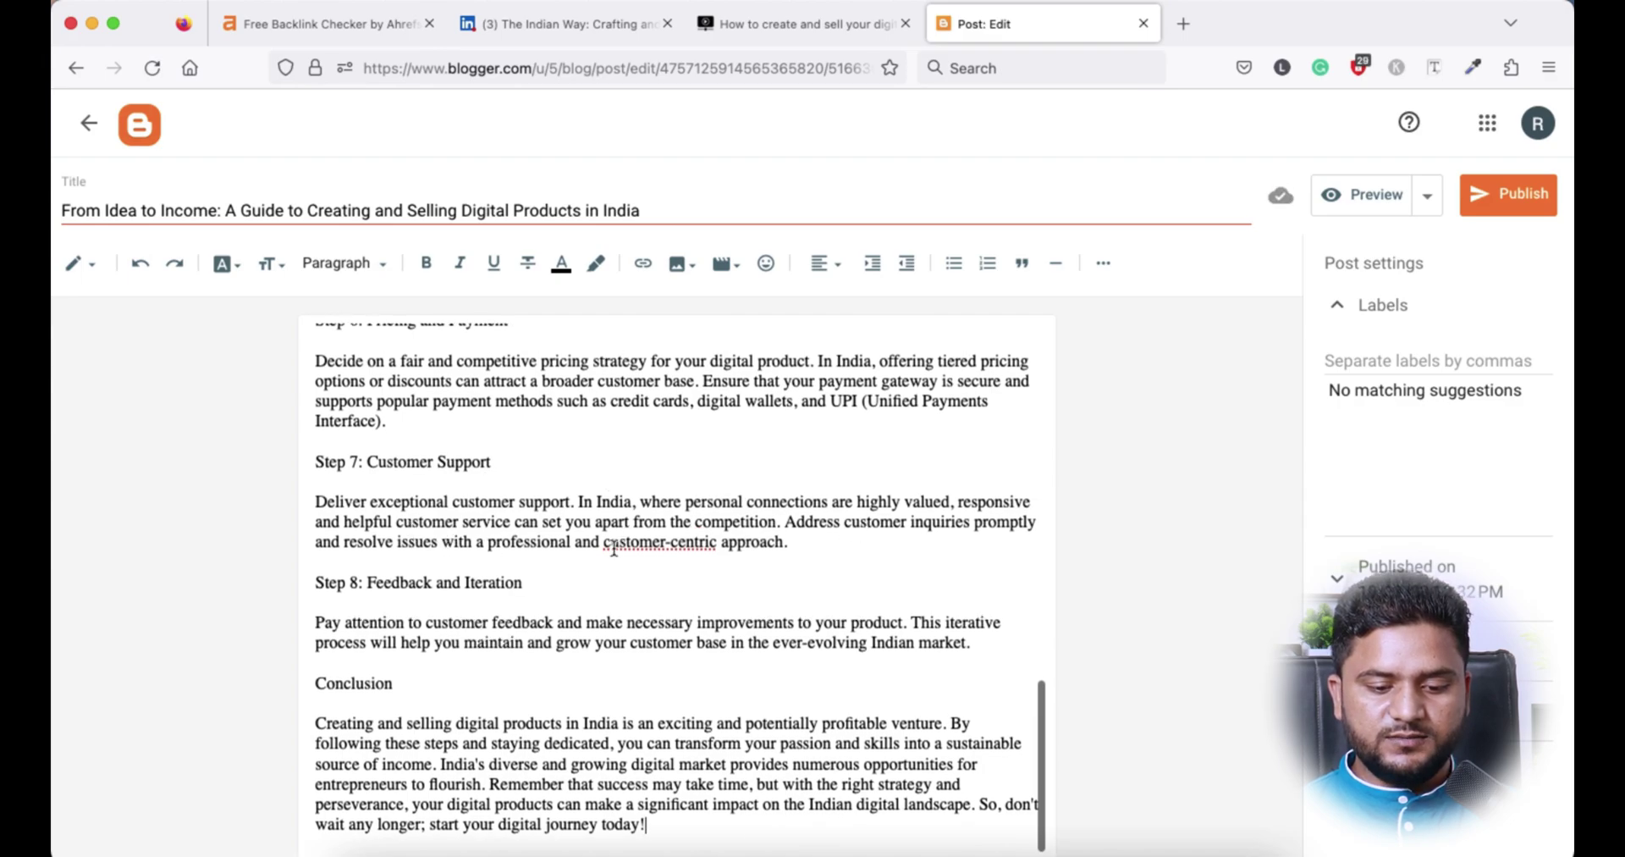
scroll(615, 548, "up", 15)
left_click(804, 23)
left_click(612, 68)
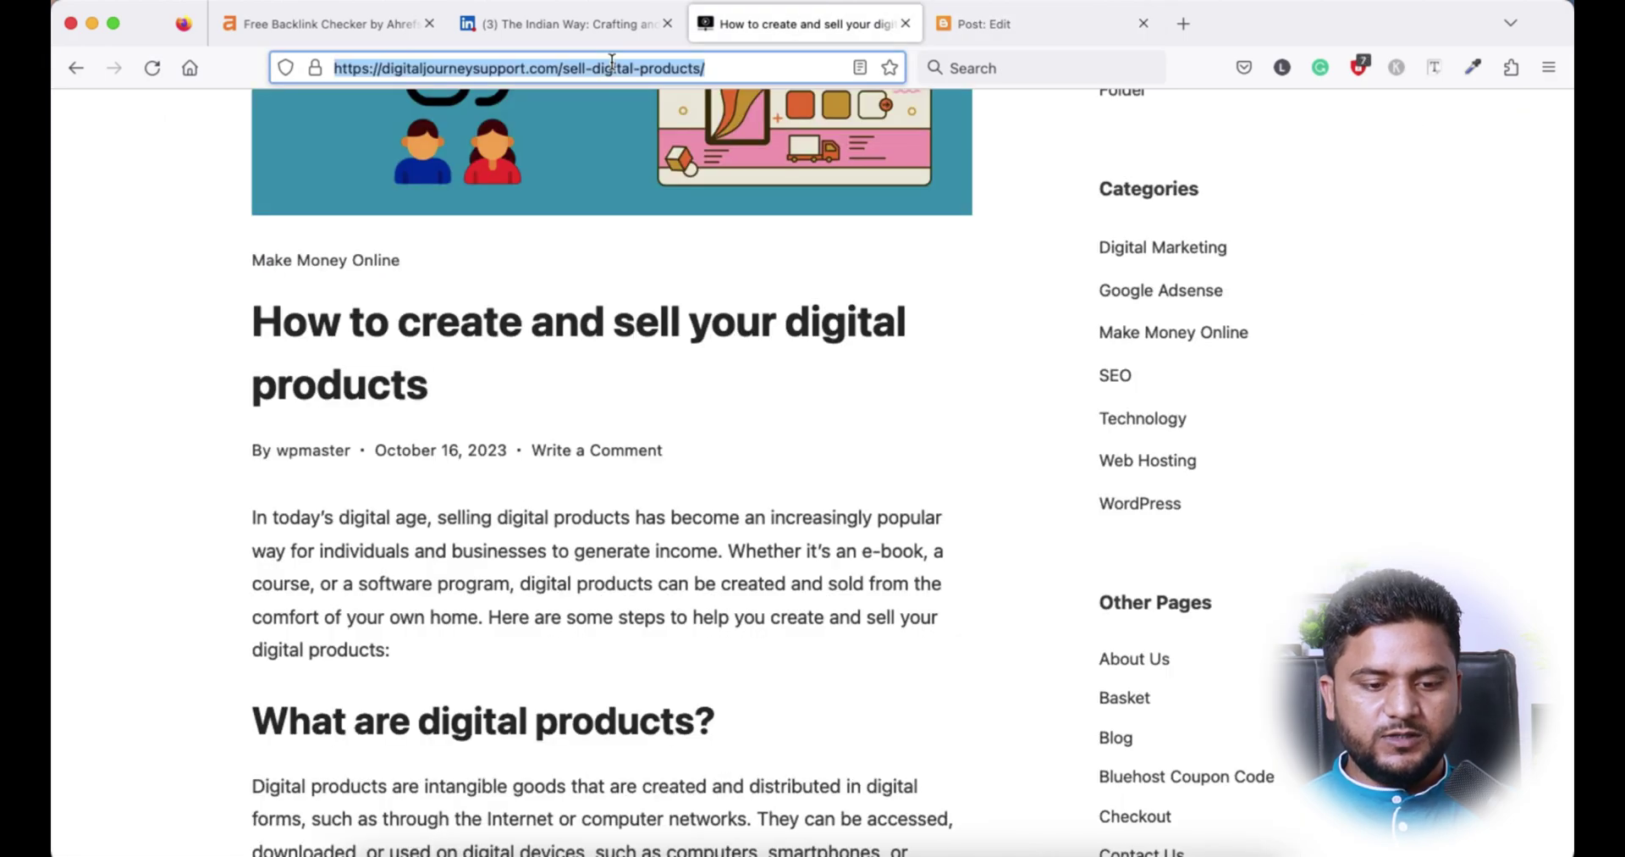
left_click(989, 24)
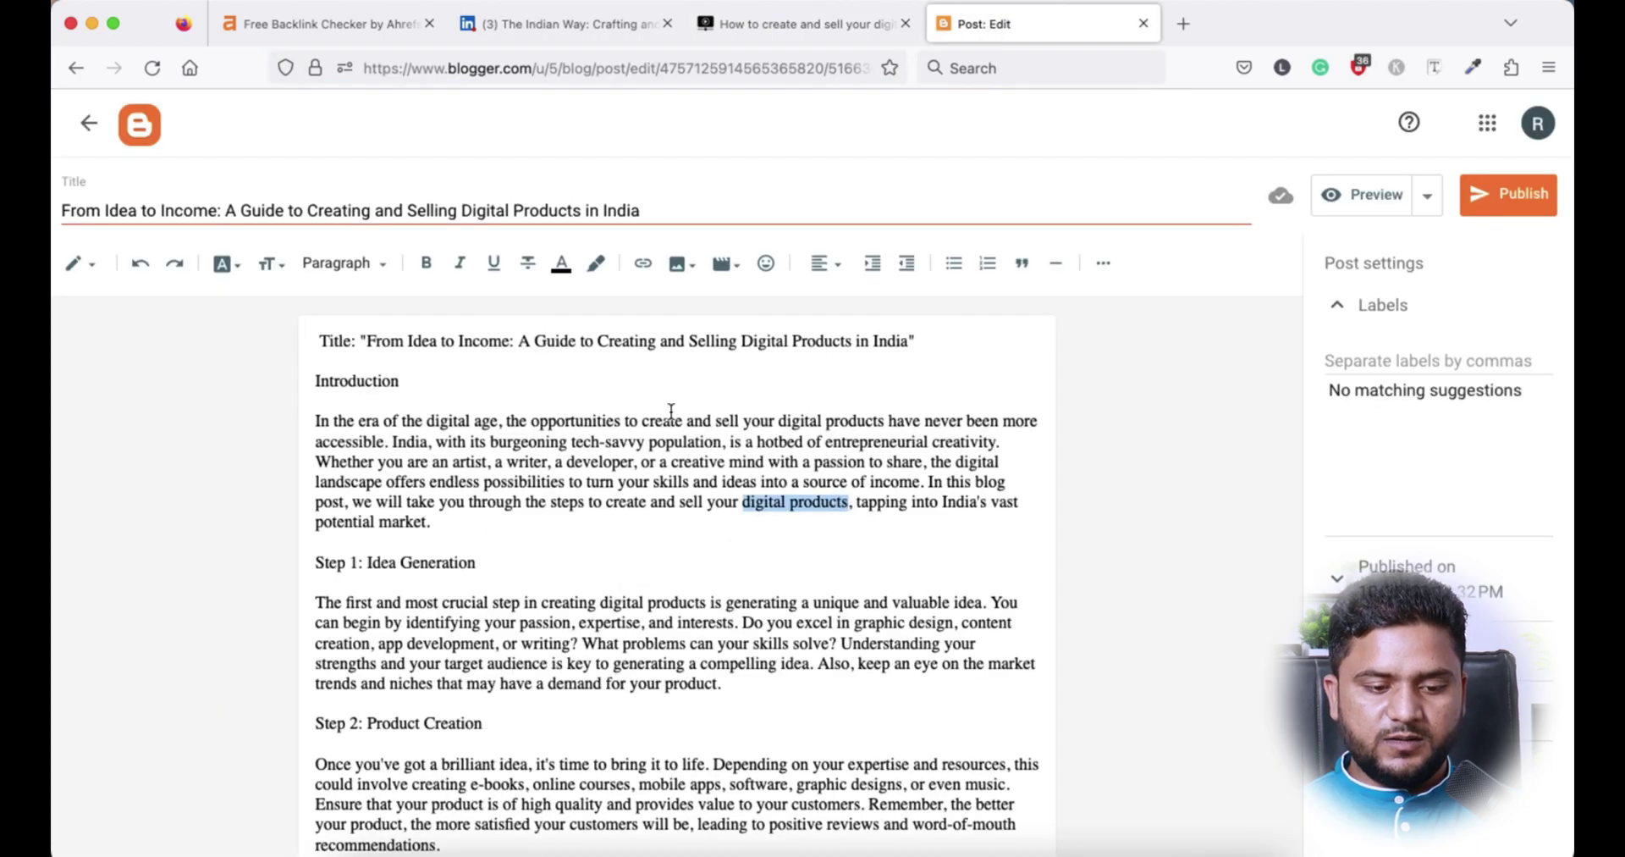
left_click(643, 266)
left_click(696, 460)
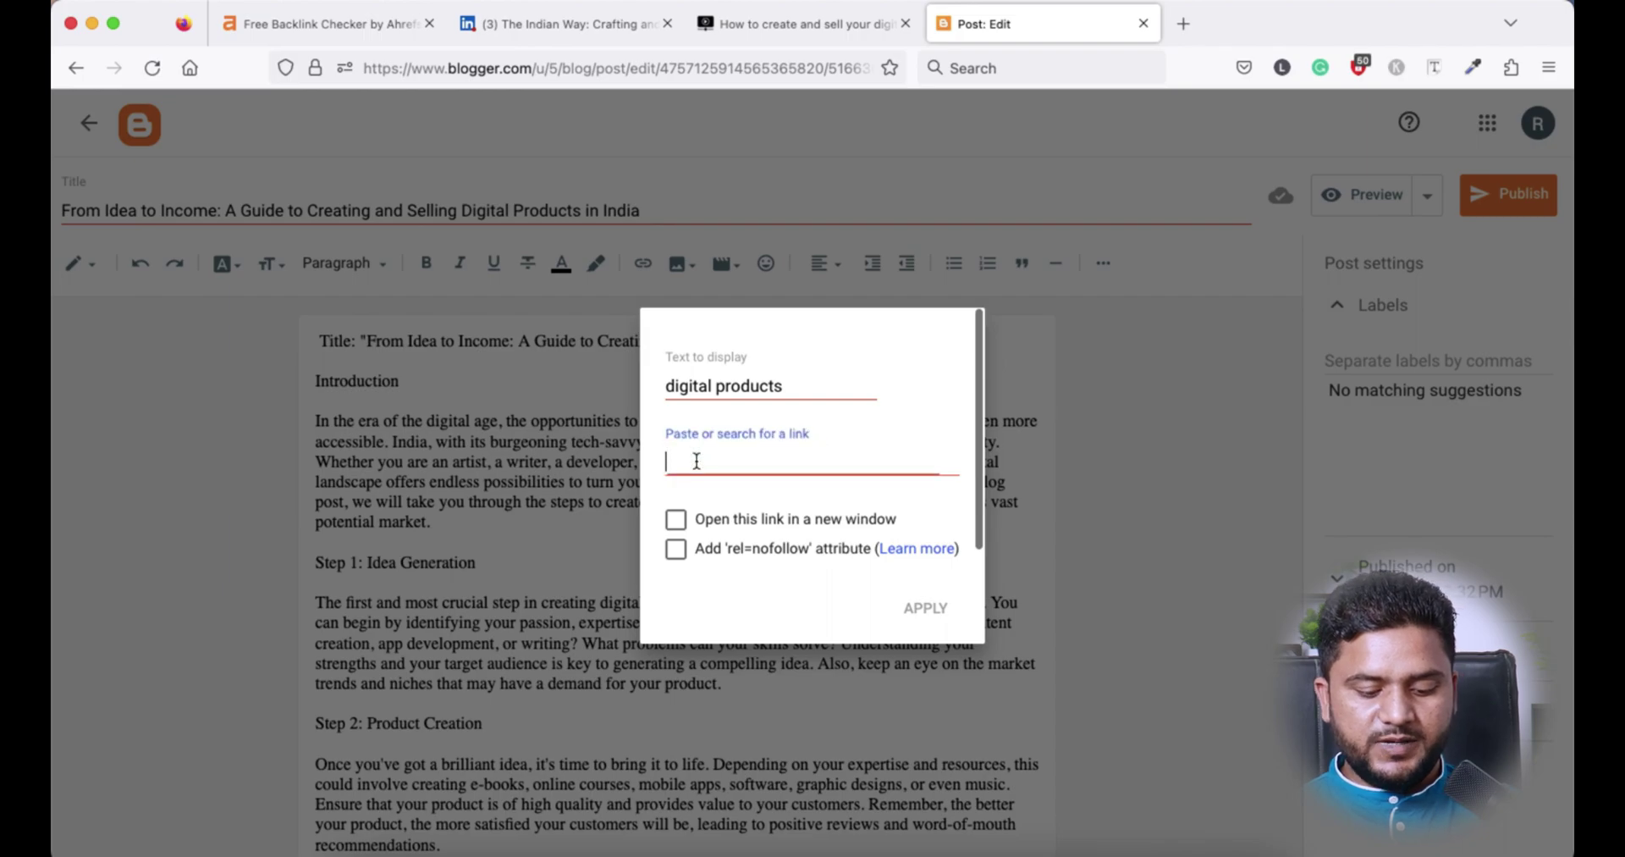
key("super+v")
left_click(931, 611)
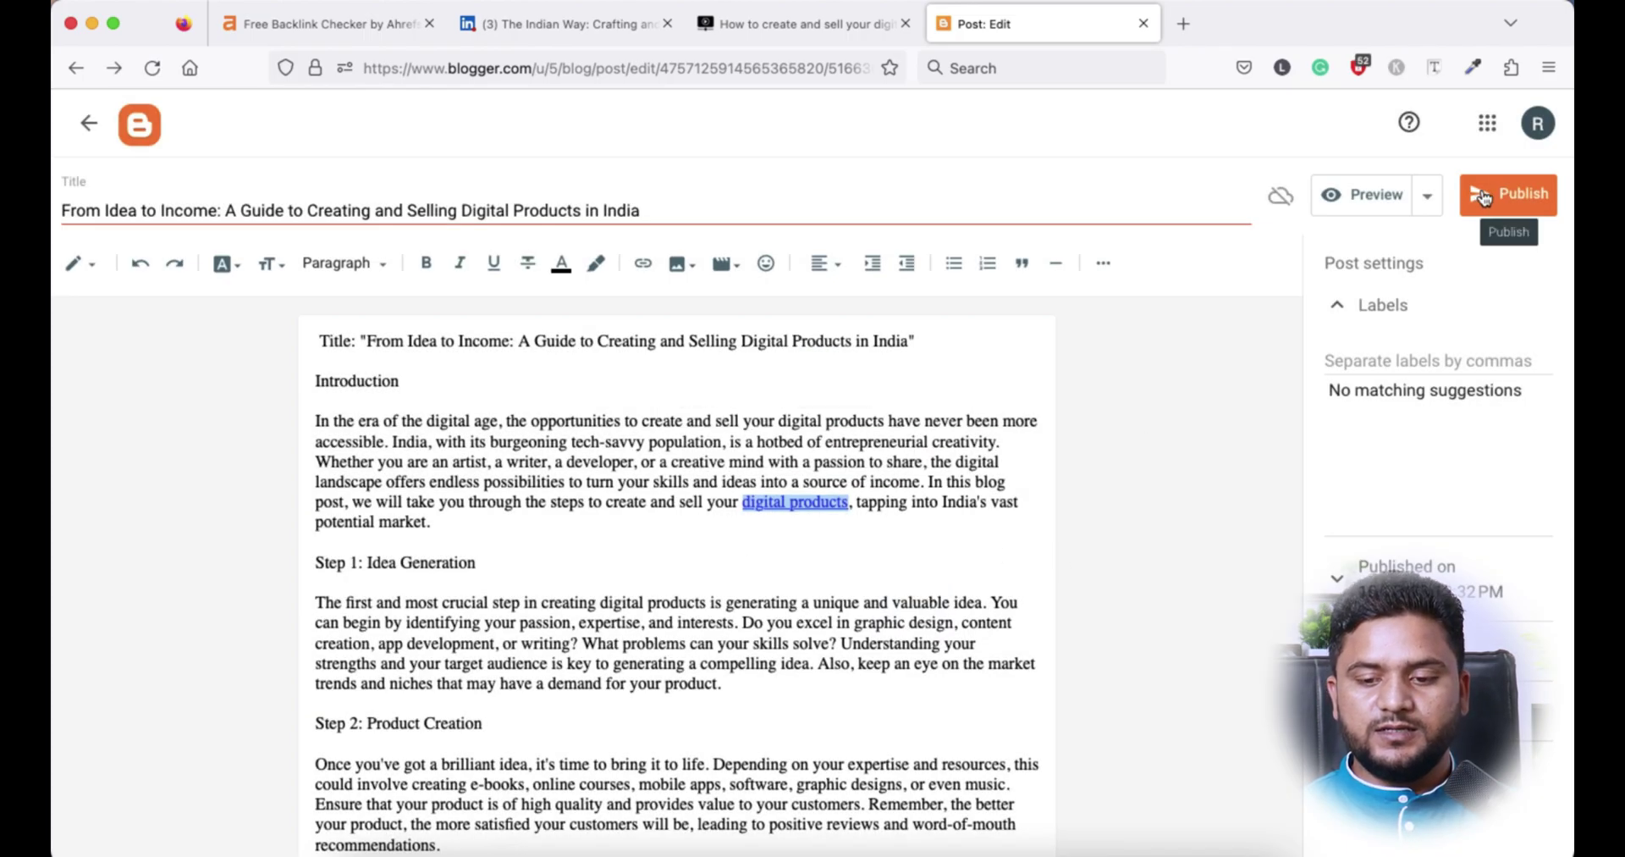
left_click(1479, 196)
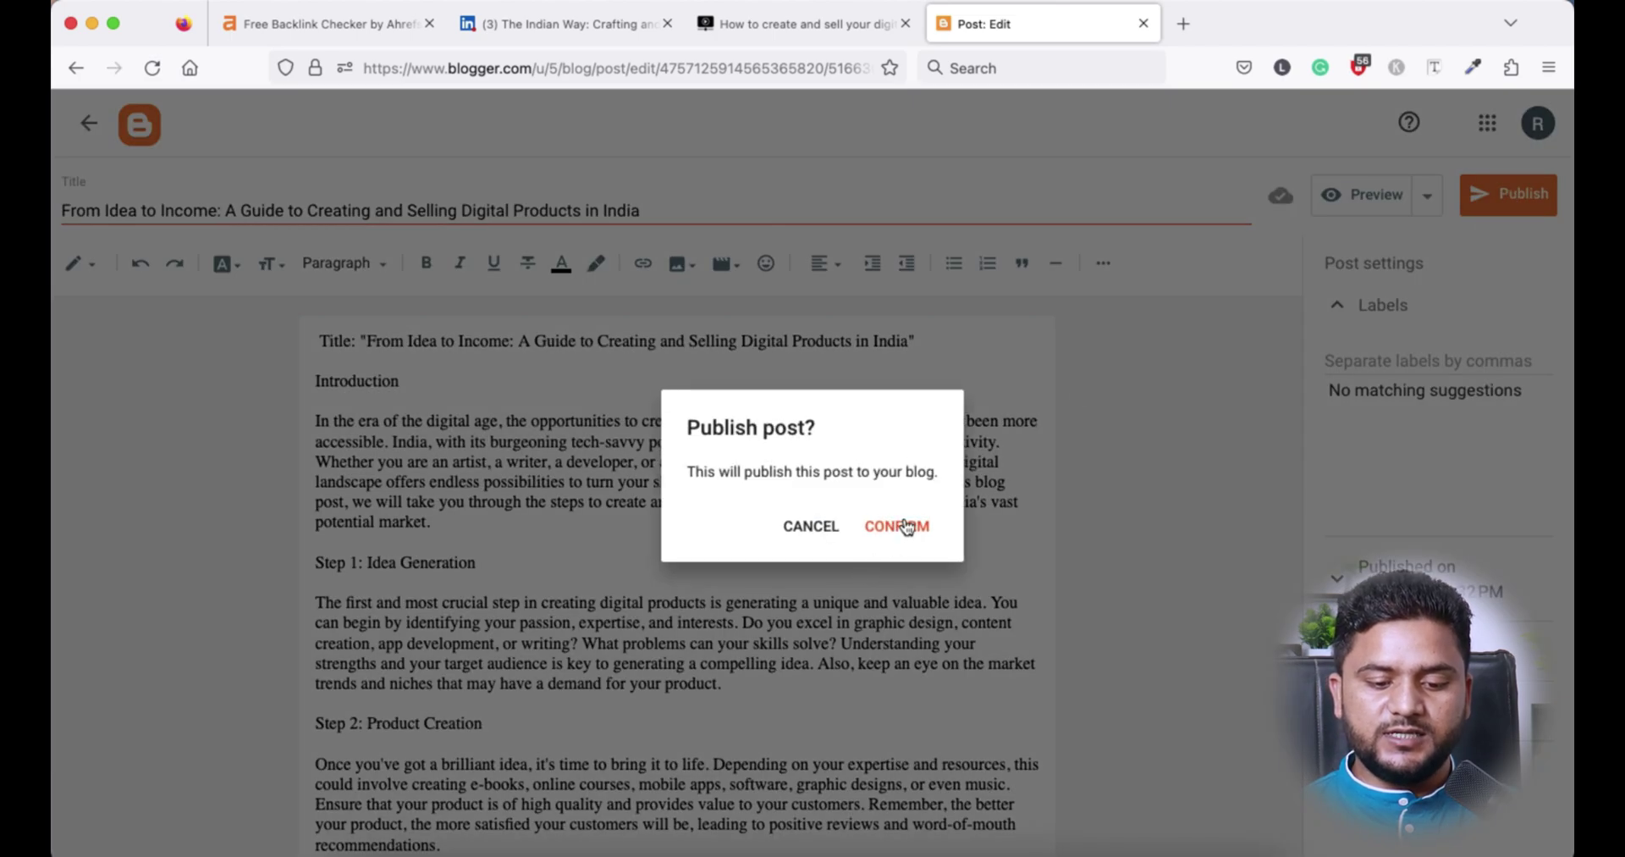
left_click(901, 526)
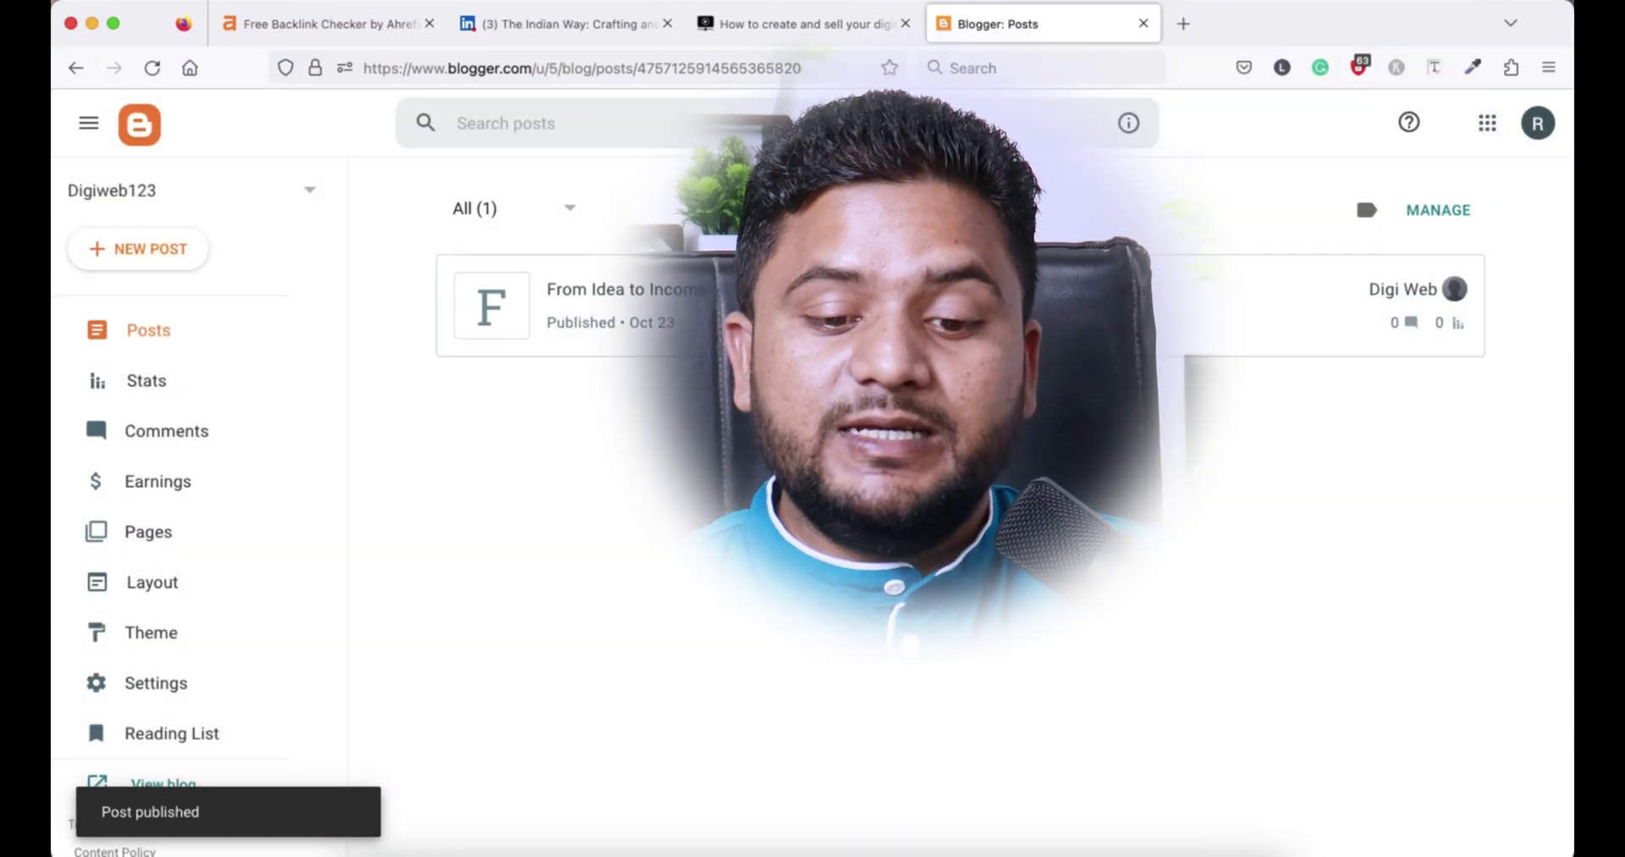